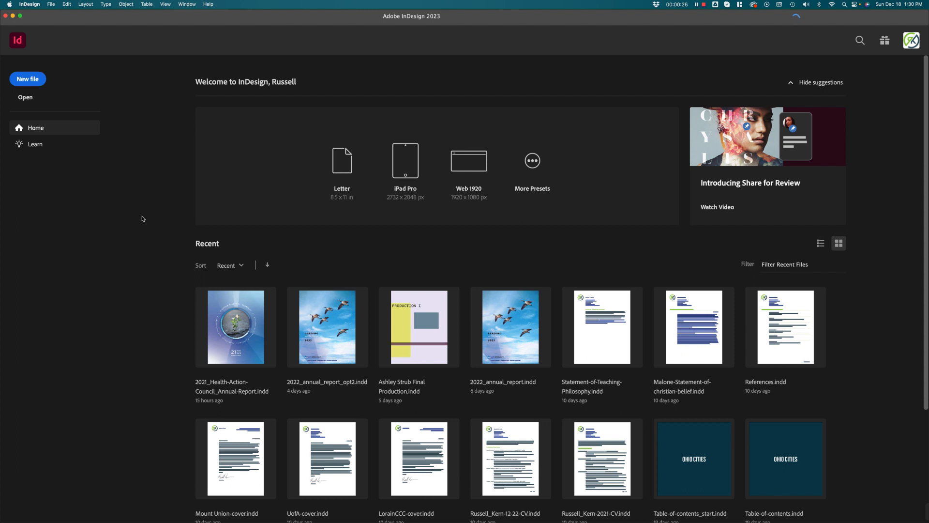
Step: Create a two-page Letter print document with facing pages turned off
{"action": "key", "text": "super+n"}
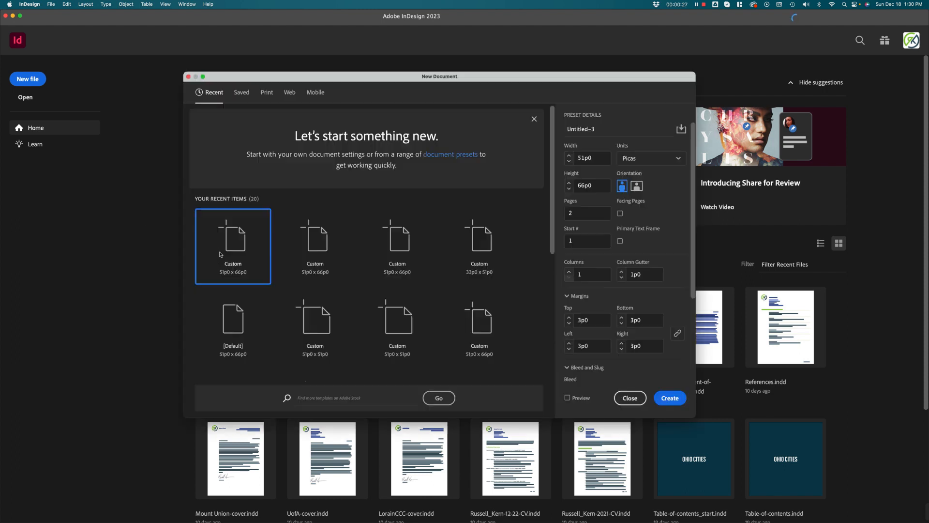
{"action": "left_click", "coordinate": [265, 93]}
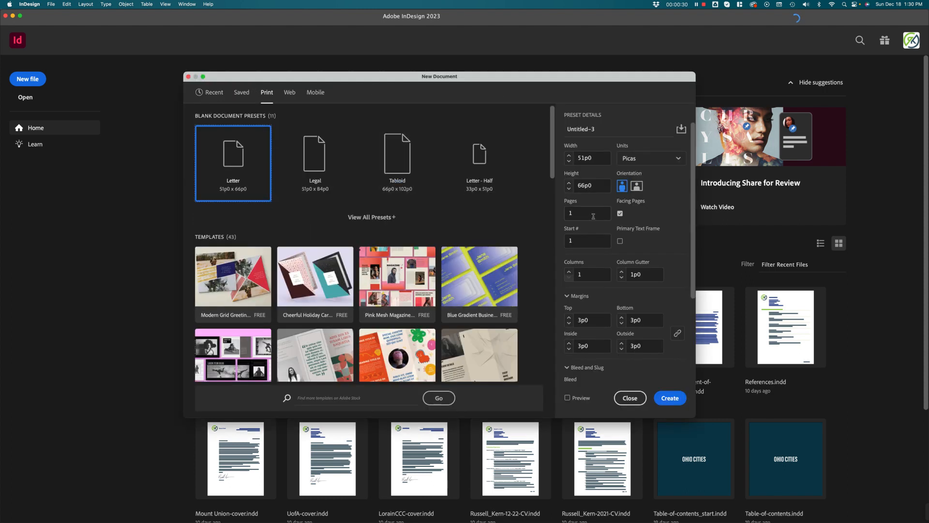
{"action": "left_click_drag", "start_coordinate": [587, 213], "coordinate": [529, 213]}
{"action": "type", "text": "2"}
{"action": "left_click", "coordinate": [620, 214]}
{"action": "left_click", "coordinate": [675, 398]}
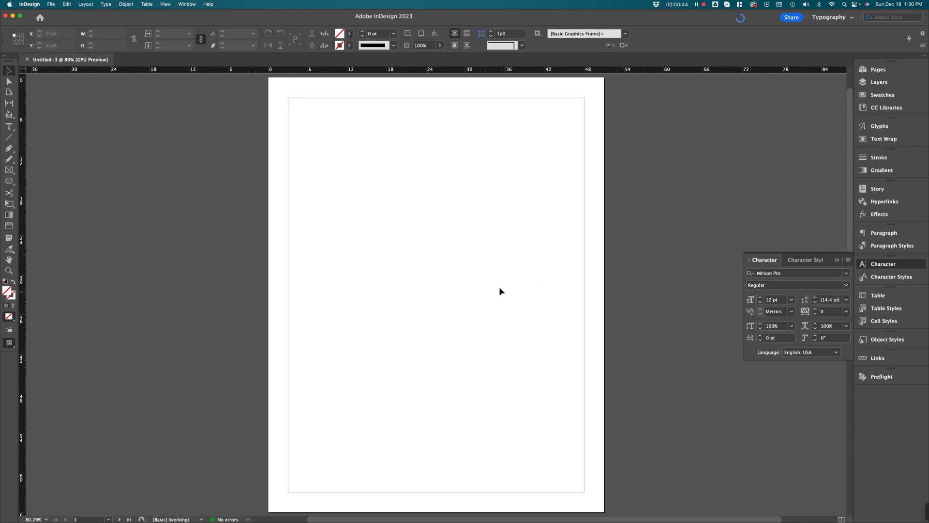
Step: Bring up the Text Wrap options in the Typography workspace
{"action": "left_click", "coordinate": [828, 18]}
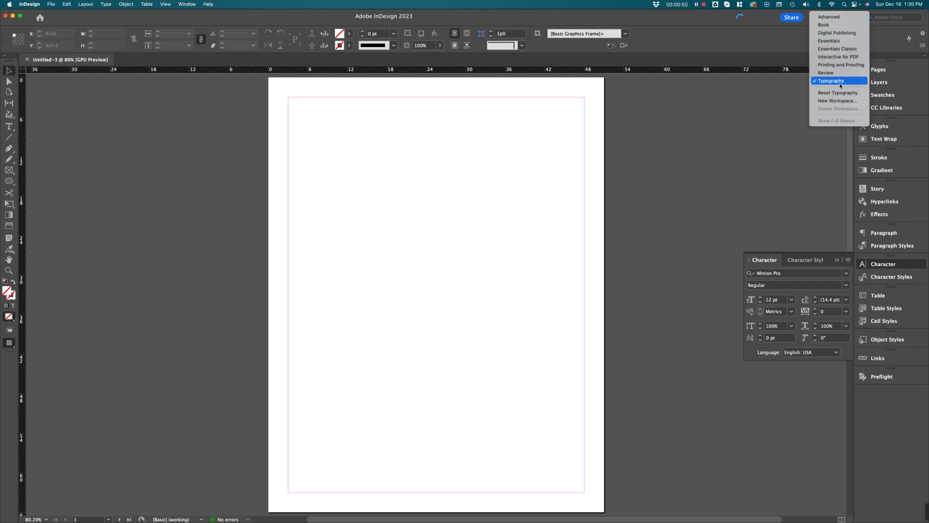
{"action": "left_click", "coordinate": [827, 14]}
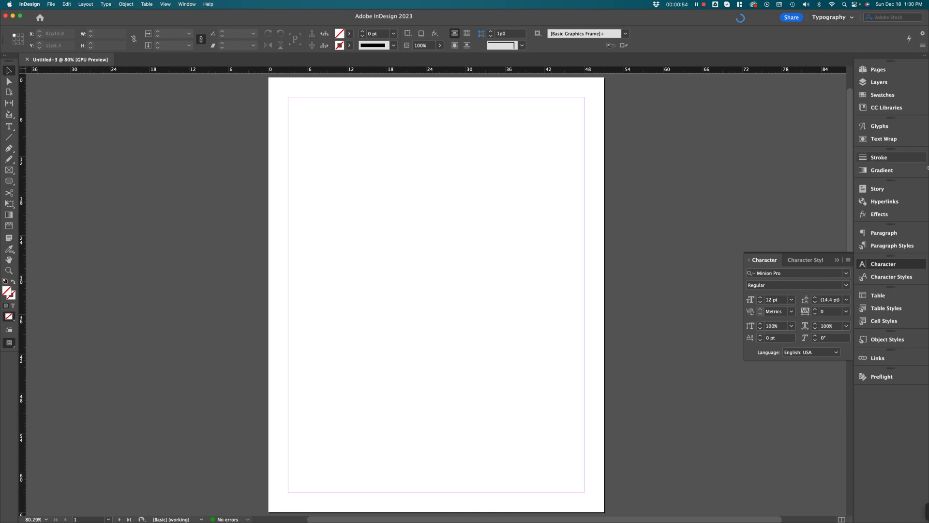
{"action": "left_click", "coordinate": [883, 140]}
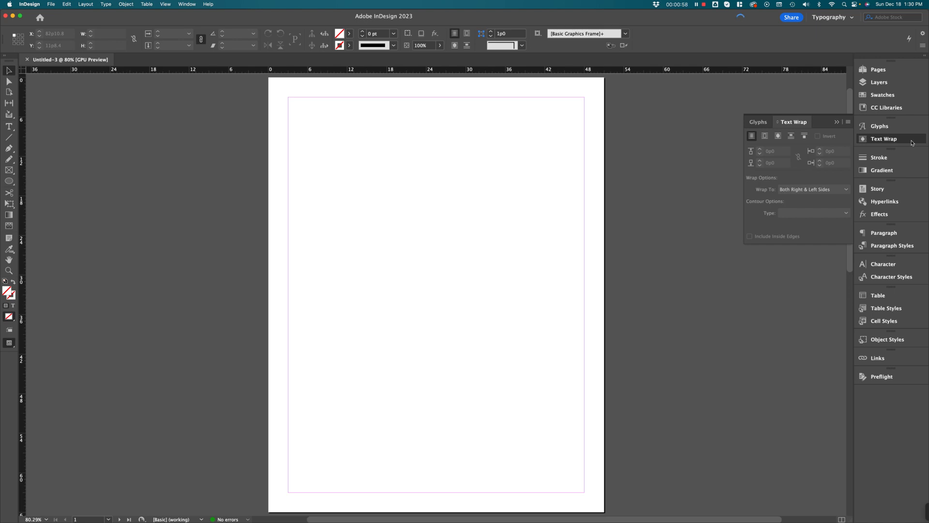
{"action": "left_click", "coordinate": [912, 142]}
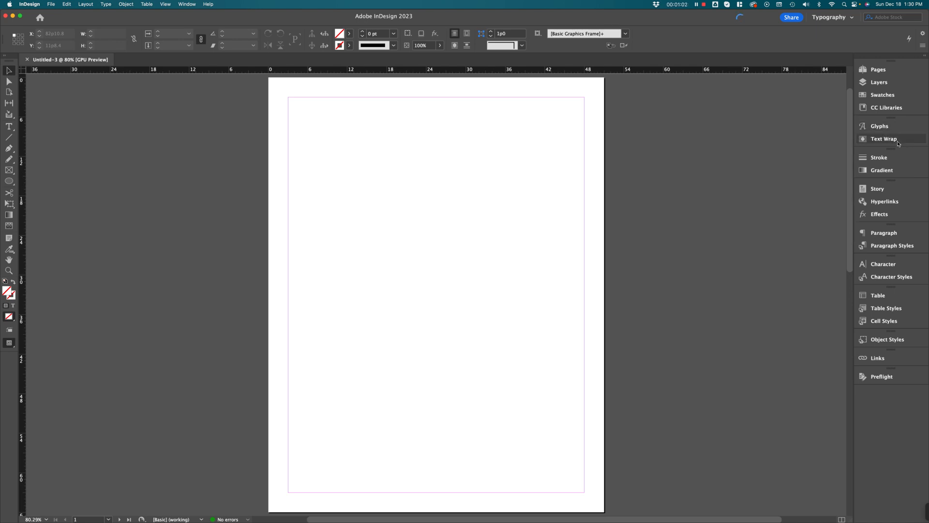
{"action": "left_click", "coordinate": [196, 4]}
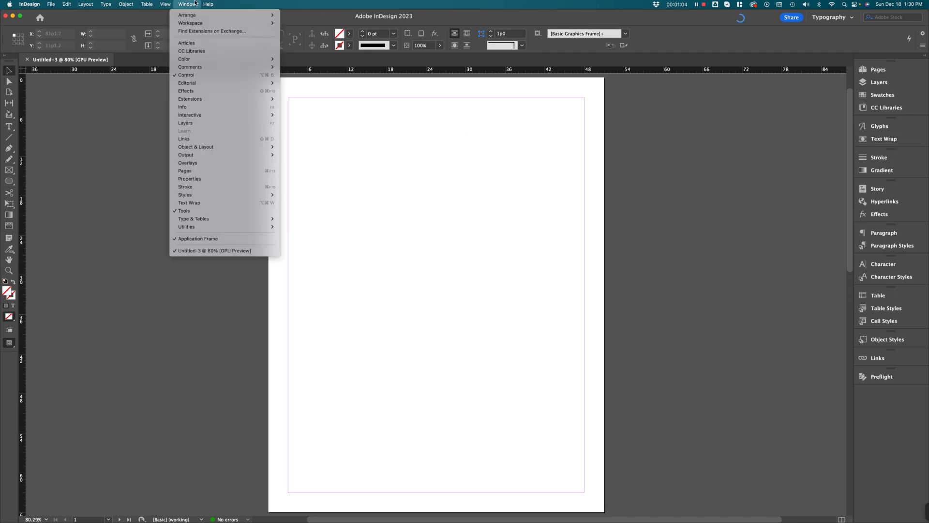
{"action": "left_click", "coordinate": [186, 203]}
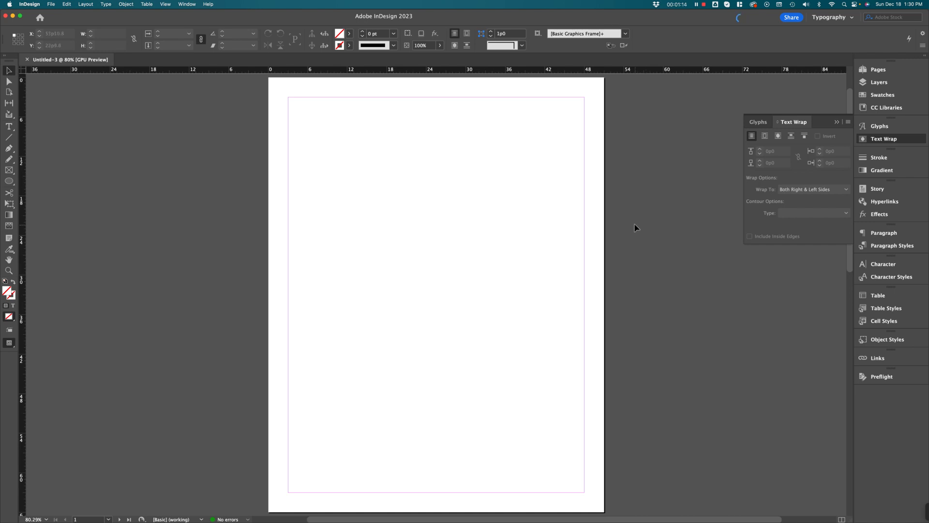
Step: Draw a text frame covering the whole area inside the page margins and fill it with placeholder text
{"action": "left_click", "coordinate": [9, 127]}
{"action": "left_click_drag", "start_coordinate": [289, 97], "coordinate": [584, 492]}
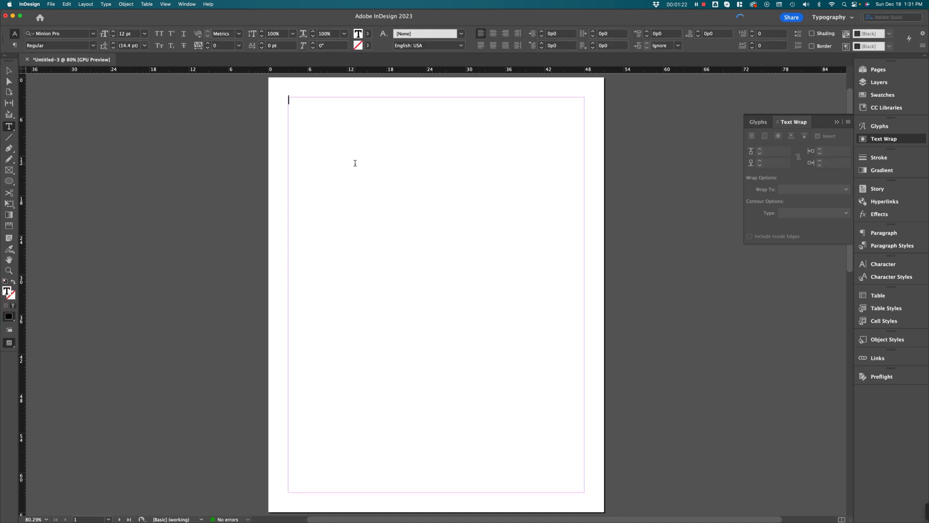
{"action": "left_click", "coordinate": [86, 5]}
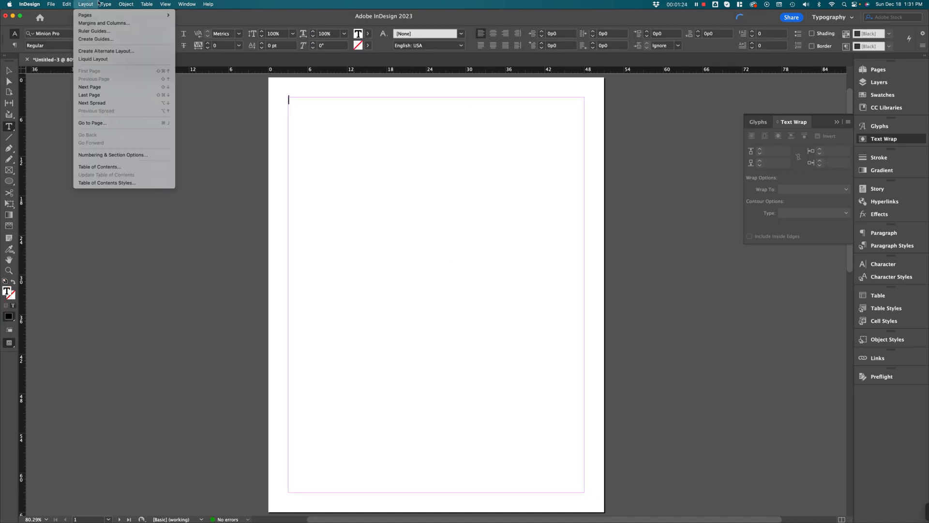
{"action": "key", "text": "Escape"}
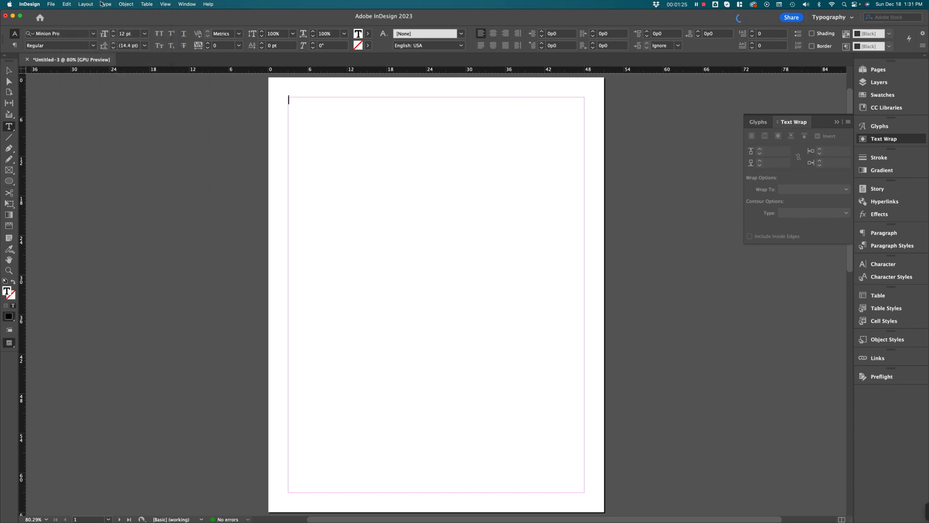
{"action": "right_click", "coordinate": [323, 127]}
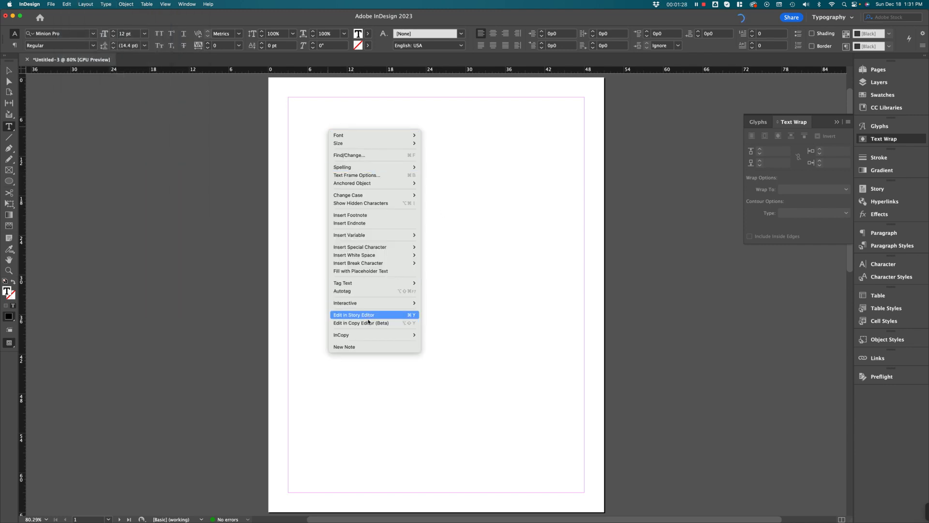
{"action": "left_click", "coordinate": [355, 271]}
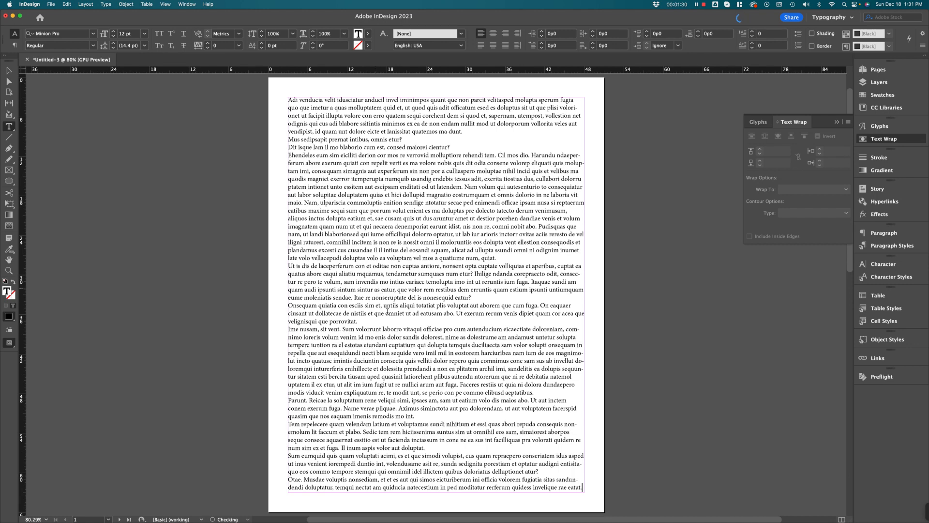
Step: Set all the placeholder text to 10 pt with 14 pt leading
{"action": "key", "text": "super+a"}
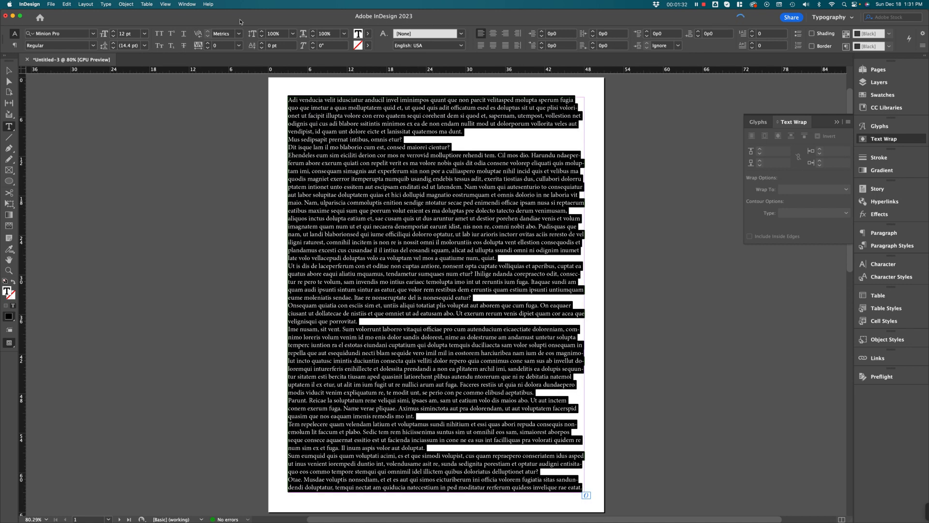
{"action": "left_click", "coordinate": [113, 37]}
{"action": "left_click", "coordinate": [113, 36]}
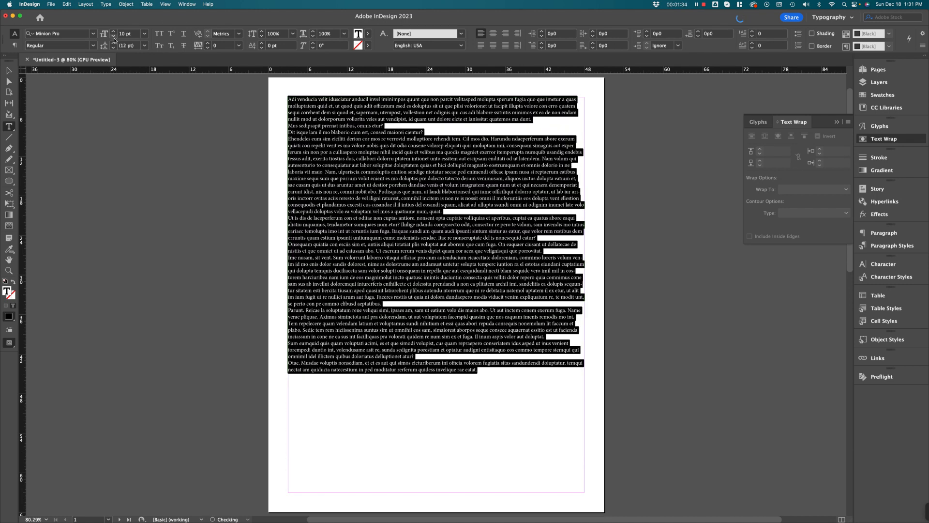
{"action": "left_click", "coordinate": [114, 43]}
{"action": "left_click", "coordinate": [114, 44]}
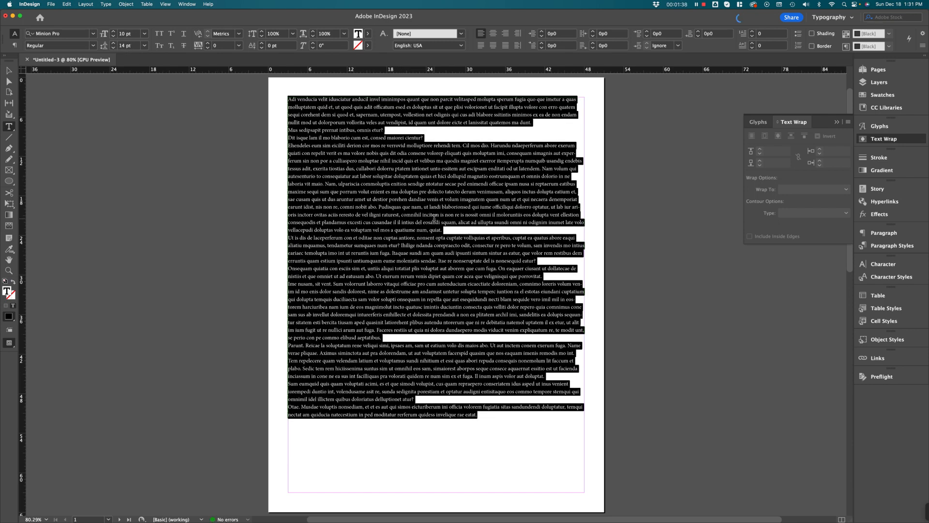
{"action": "left_click", "coordinate": [491, 419]}
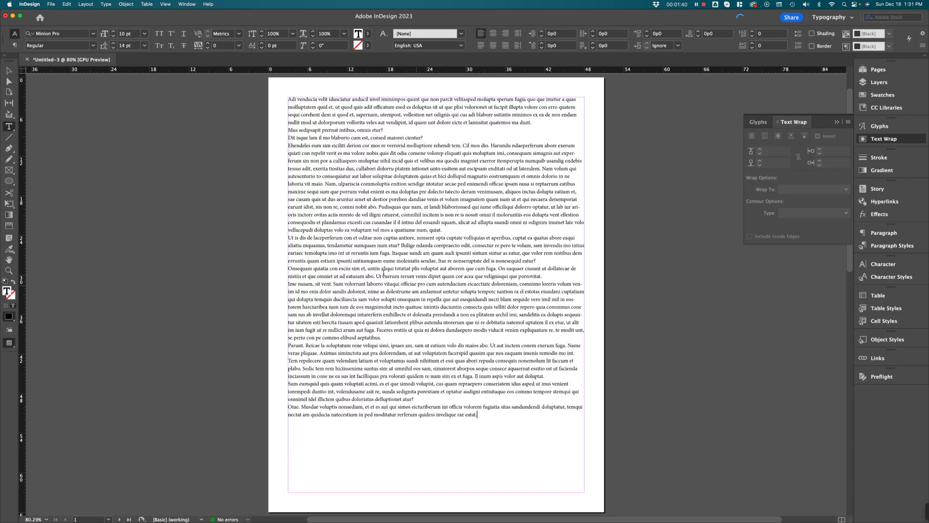
Step: Divide the text frame into 2 columns with a 1p6 gutter
{"action": "right_click", "coordinate": [379, 212]}
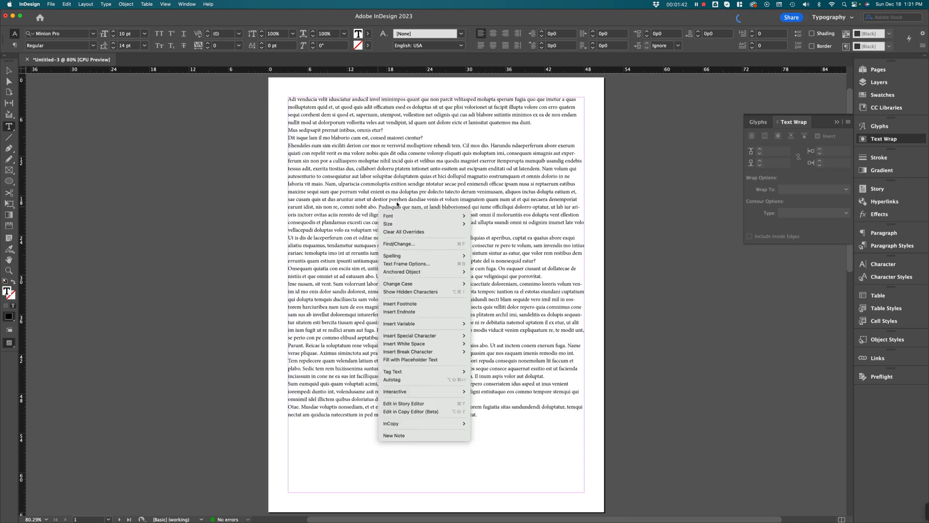
{"action": "left_click", "coordinate": [412, 264]}
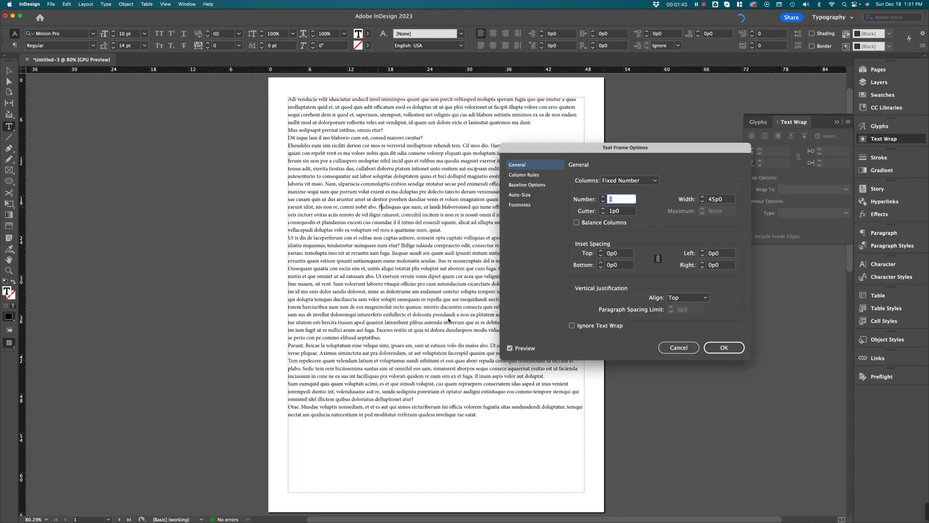
{"action": "left_click", "coordinate": [603, 197]}
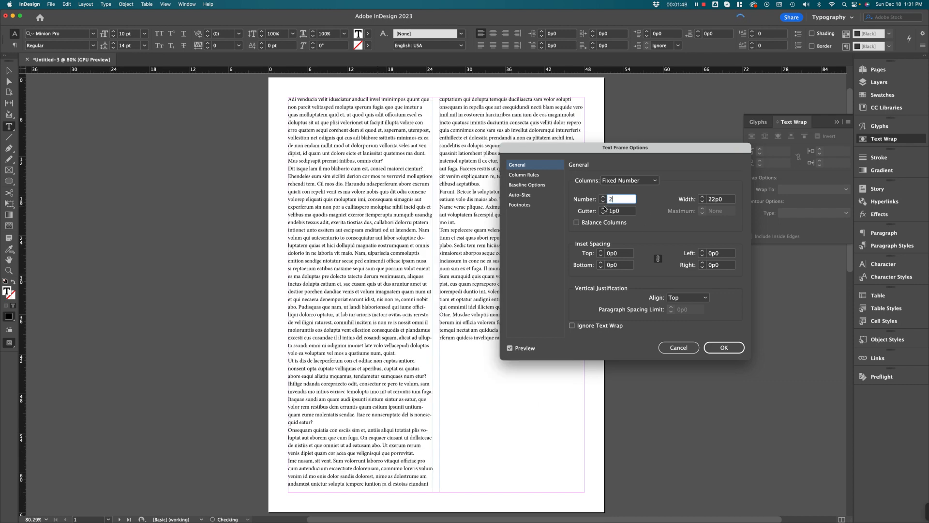
{"action": "left_click", "coordinate": [603, 209]}
{"action": "left_click", "coordinate": [603, 209]}
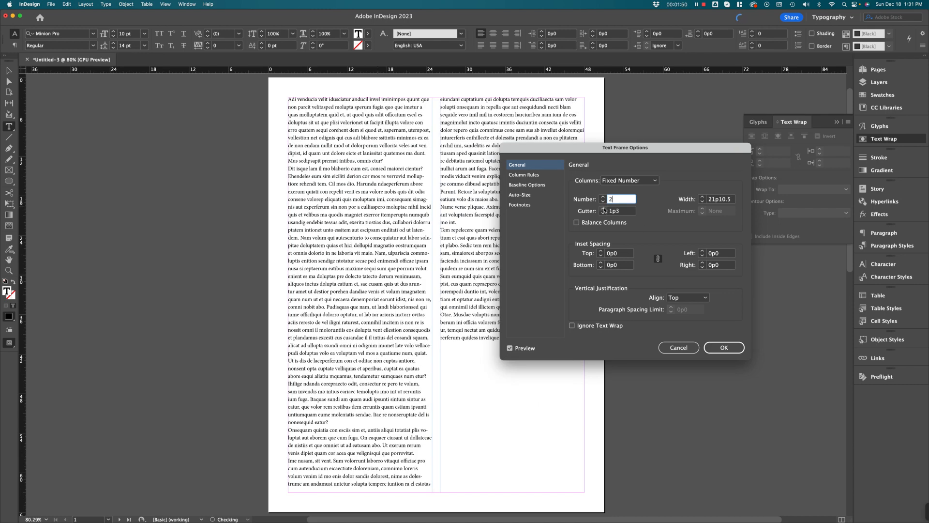
{"action": "left_click", "coordinate": [603, 209]}
{"action": "left_click", "coordinate": [603, 209]}
{"action": "left_click", "coordinate": [603, 209]}
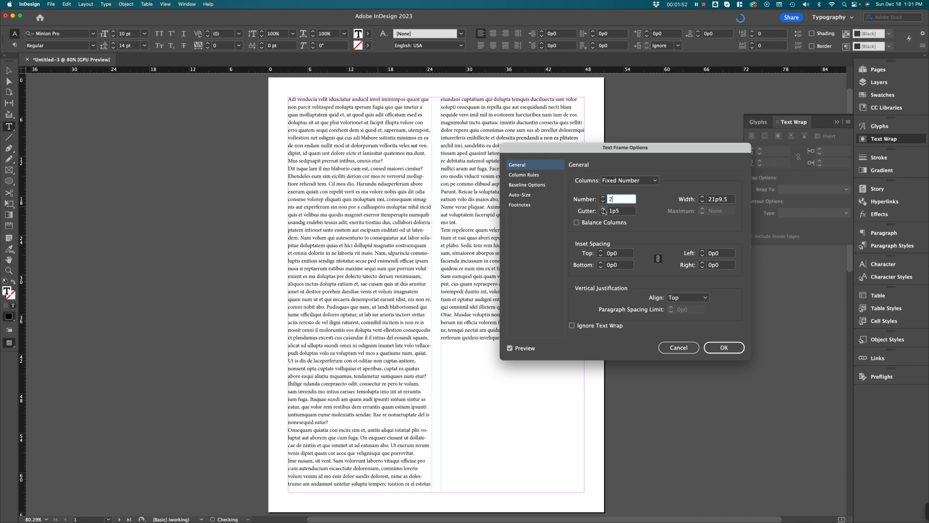
{"action": "left_click", "coordinate": [603, 209]}
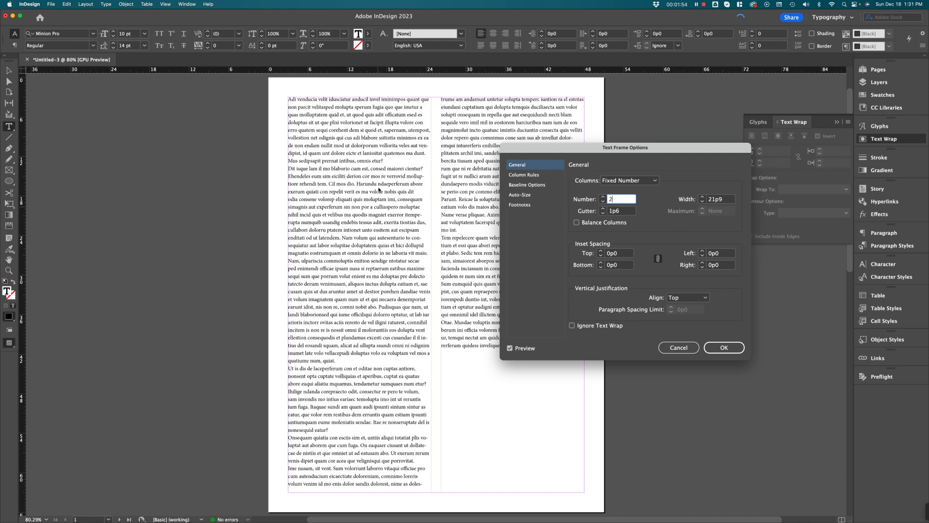
{"action": "left_click", "coordinate": [724, 348]}
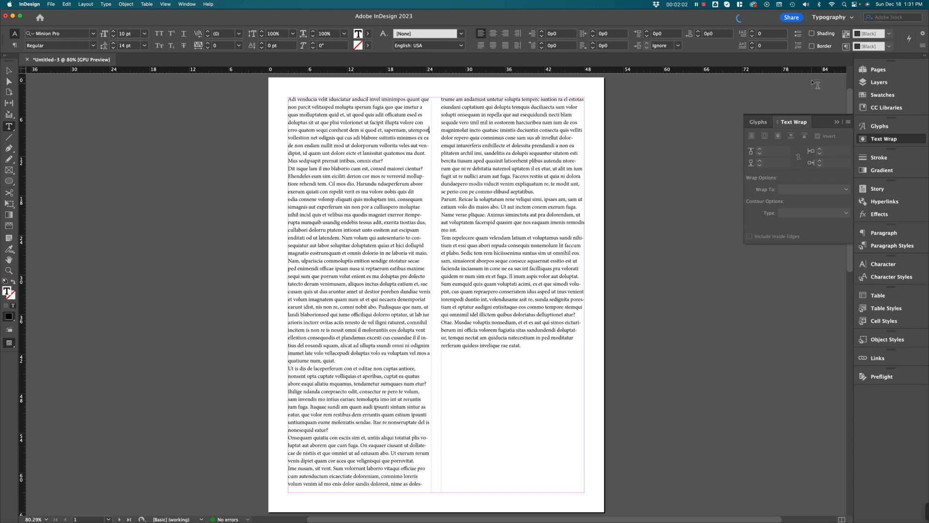
Step: Justify all the text with the last line aligned left, and deselect the frame
{"action": "key", "text": "super+a"}
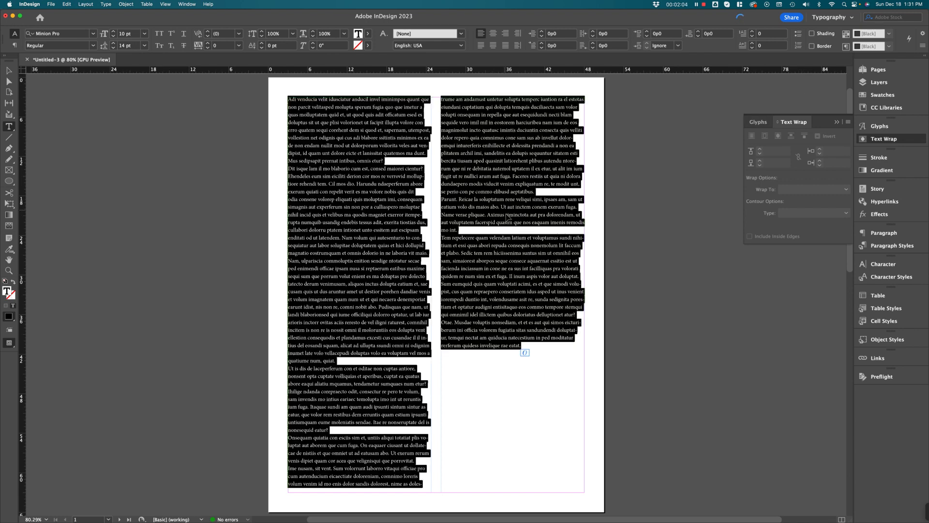
{"action": "left_click", "coordinate": [480, 47]}
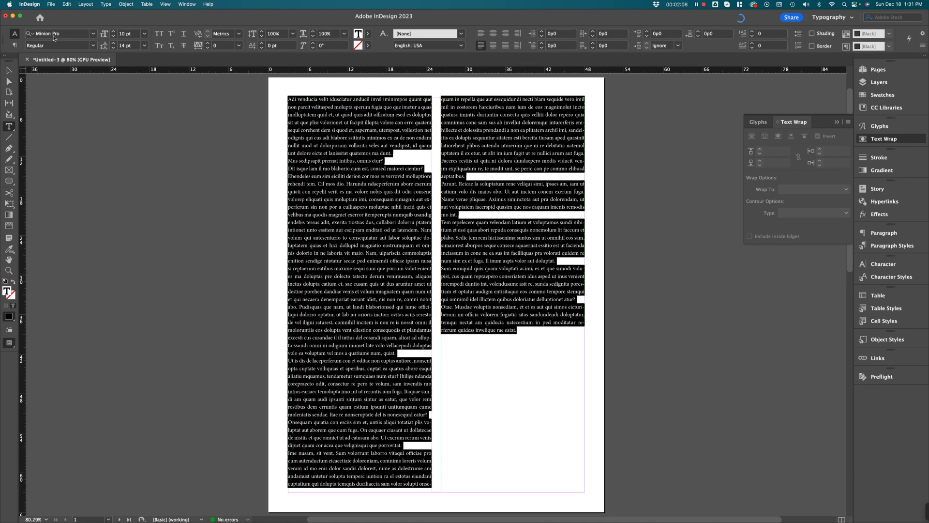
{"action": "left_click", "coordinate": [8, 71]}
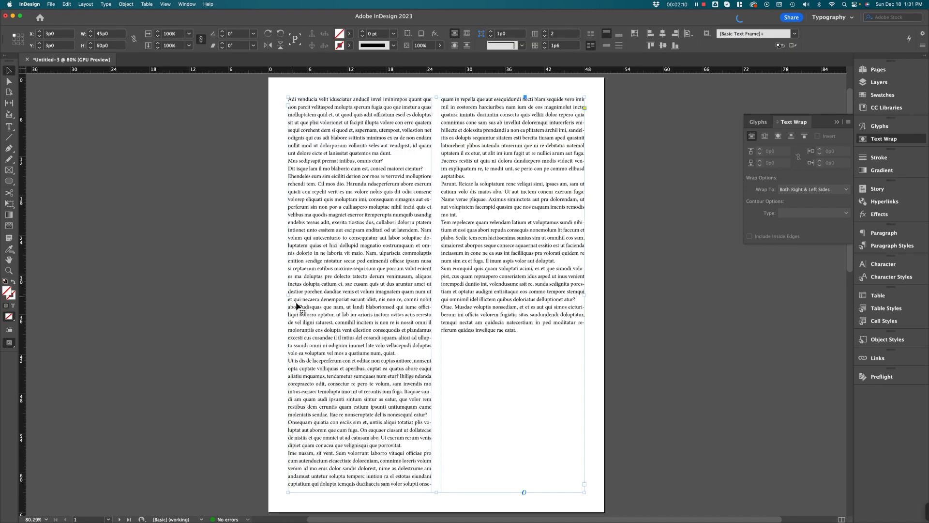
{"action": "left_click", "coordinate": [231, 278]}
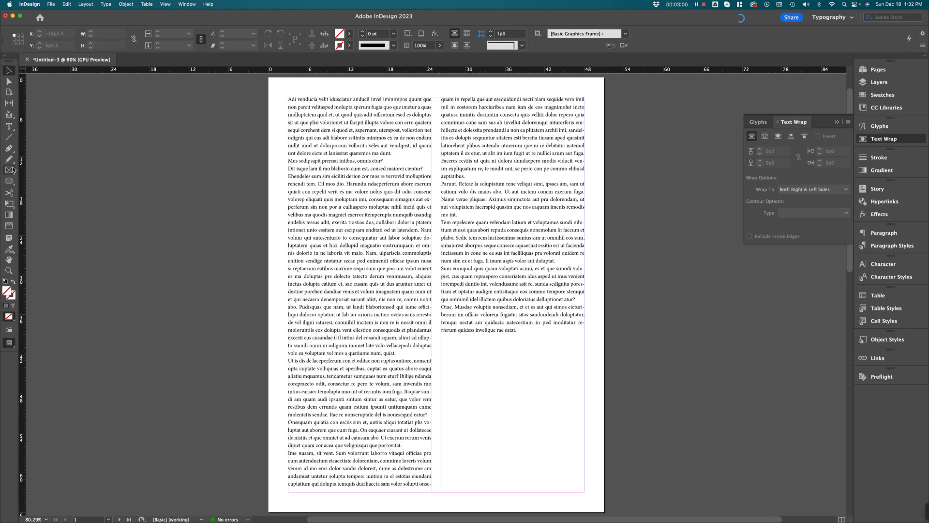
Step: Draw a rectangle about 21p9 by 12p6 over the top of the first column and fill it with C=100 M=0 Y=0 K=0
{"action": "left_click", "coordinate": [11, 183]}
{"action": "left_click_drag", "start_coordinate": [11, 183], "coordinate": [37, 193]}
{"action": "left_click_drag", "start_coordinate": [287, 97], "coordinate": [433, 181]}
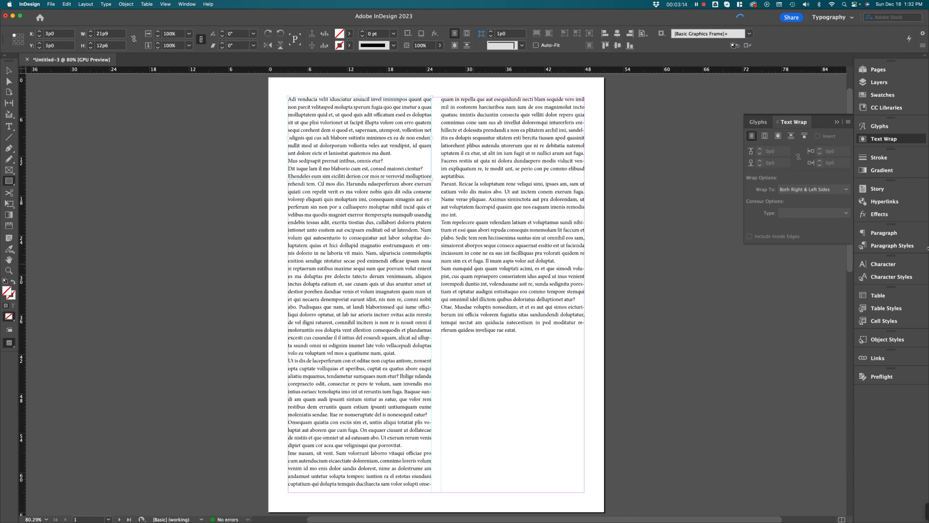
{"action": "left_click", "coordinate": [875, 97]}
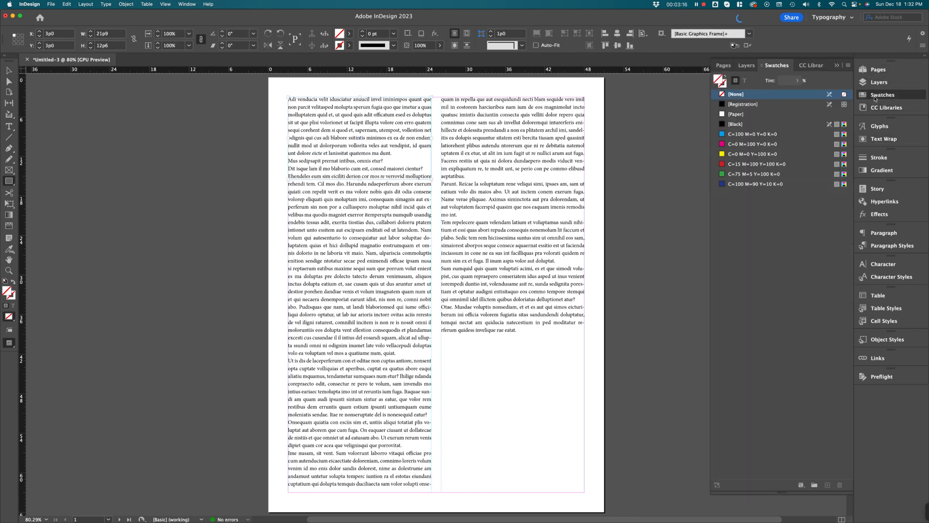
{"action": "left_click", "coordinate": [733, 135]}
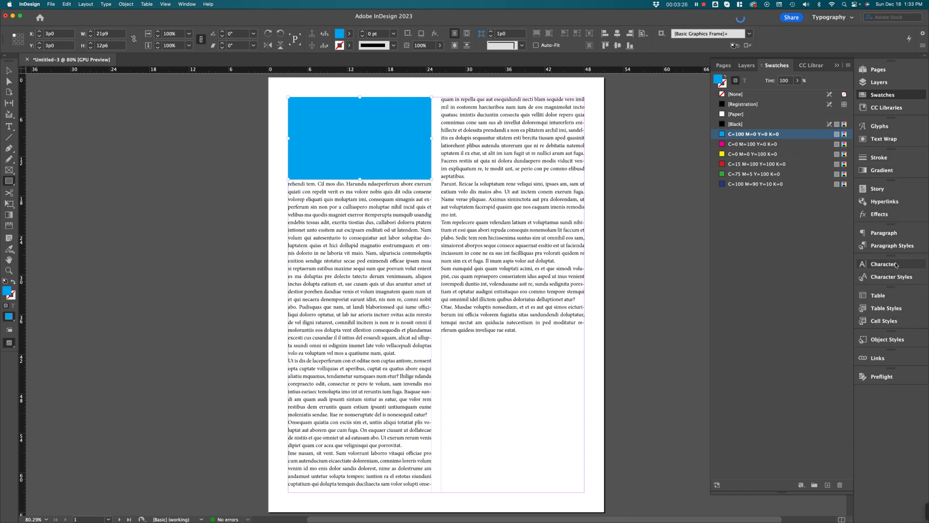
Step: Lower the cyan rectangle's opacity to 64% and deselect it
{"action": "left_click", "coordinate": [885, 215]}
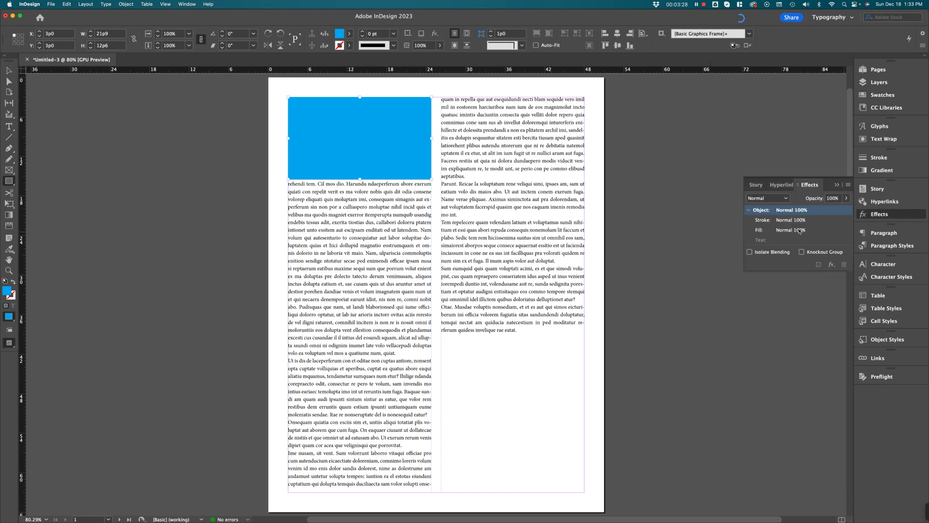
{"action": "left_click", "coordinate": [846, 198]}
{"action": "left_click_drag", "start_coordinate": [840, 210], "coordinate": [833, 213]}
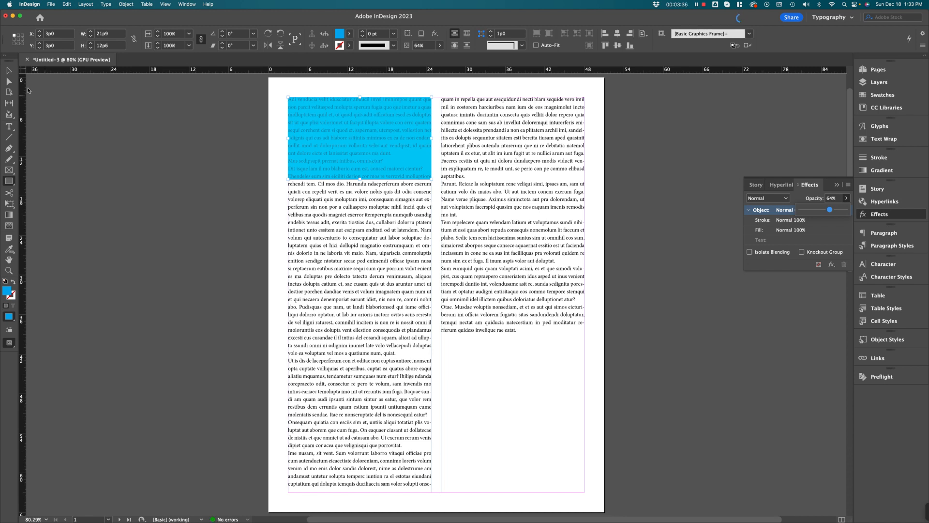
{"action": "left_click", "coordinate": [9, 71]}
{"action": "left_click", "coordinate": [102, 149]}
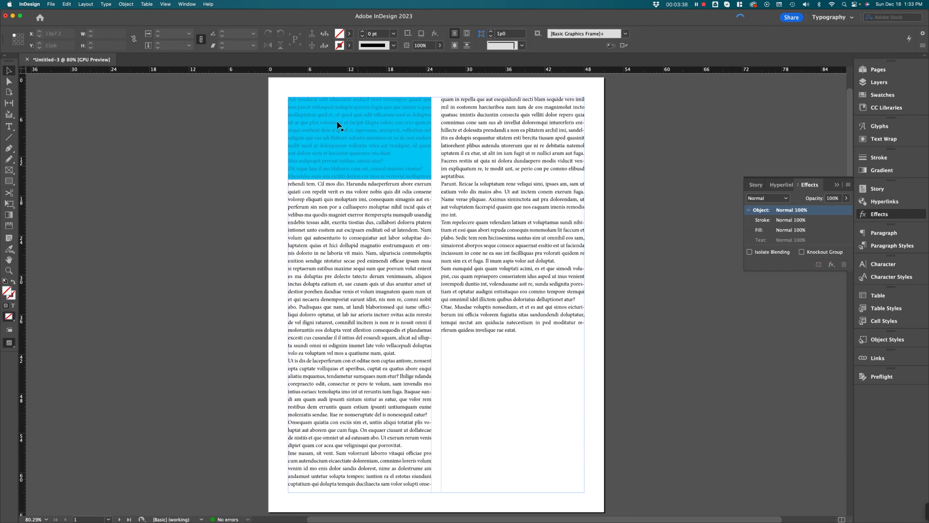
Step: Apply a text wrap around the bounding box of the cyan rectangle
{"action": "left_click", "coordinate": [368, 141]}
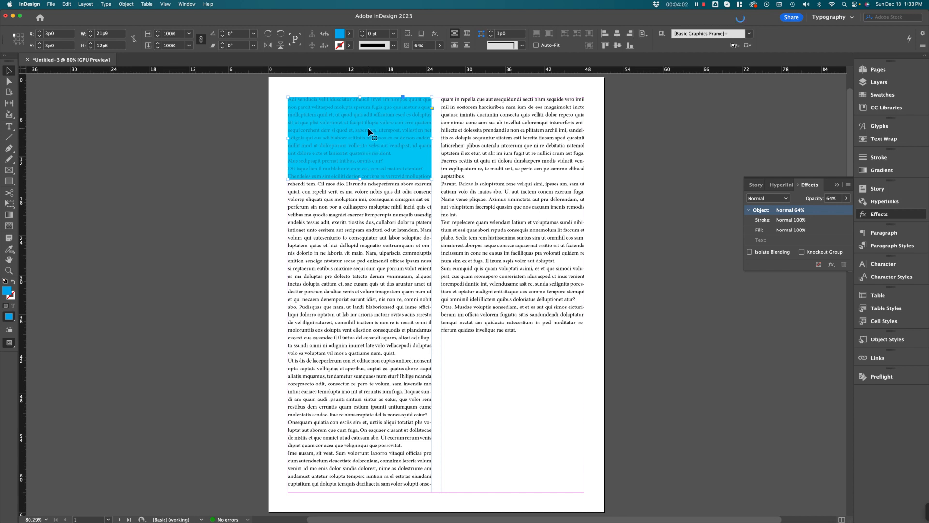
{"action": "left_click", "coordinate": [894, 139]}
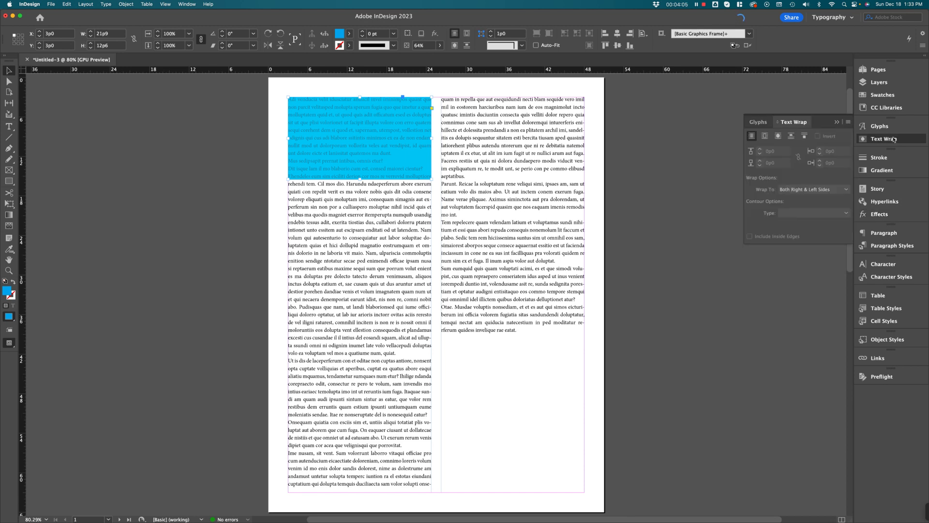
{"action": "left_click", "coordinate": [765, 136]}
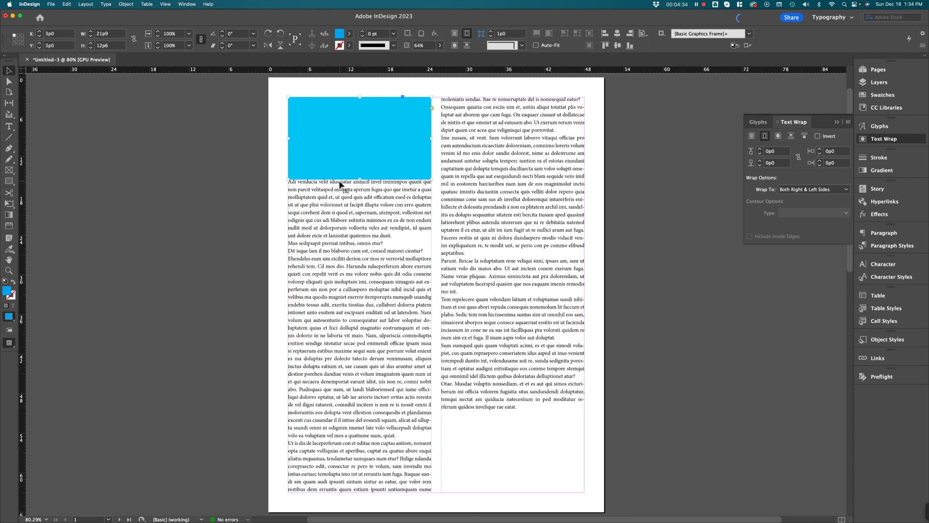
Step: Link the rectangle's text wrap offsets and set all four sides to 0p4
{"action": "left_click", "coordinate": [798, 161]}
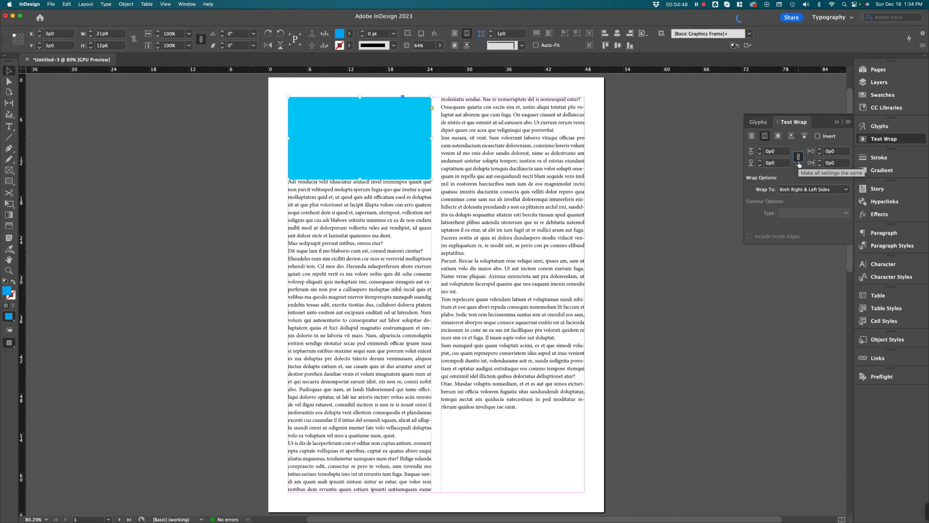
{"action": "left_click", "coordinate": [760, 149]}
{"action": "left_click", "coordinate": [761, 149]}
{"action": "left_click", "coordinate": [761, 149]}
{"action": "left_click", "coordinate": [760, 149]}
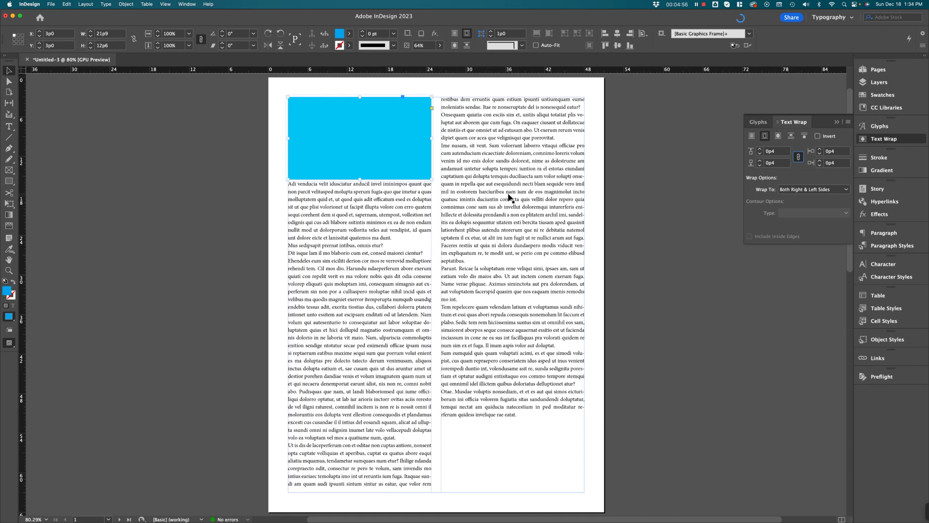
Step: Return all four of the rectangle's text wrap offsets to 0p0
{"action": "key", "text": "super+equal"}
{"action": "key", "text": "super+equal"}
{"action": "key", "text": "super+equal"}
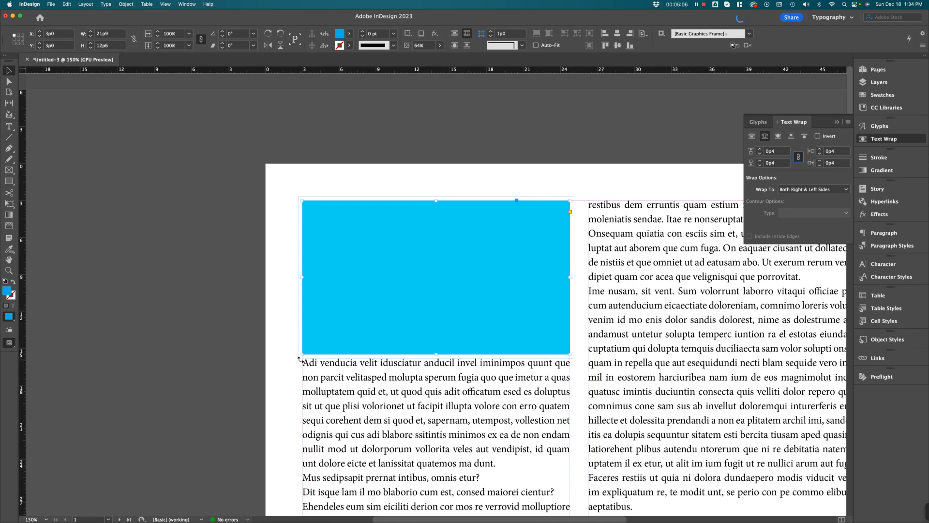
{"action": "left_click", "coordinate": [760, 153]}
{"action": "left_click", "coordinate": [760, 154]}
{"action": "left_click", "coordinate": [760, 154]}
{"action": "left_click", "coordinate": [760, 154]}
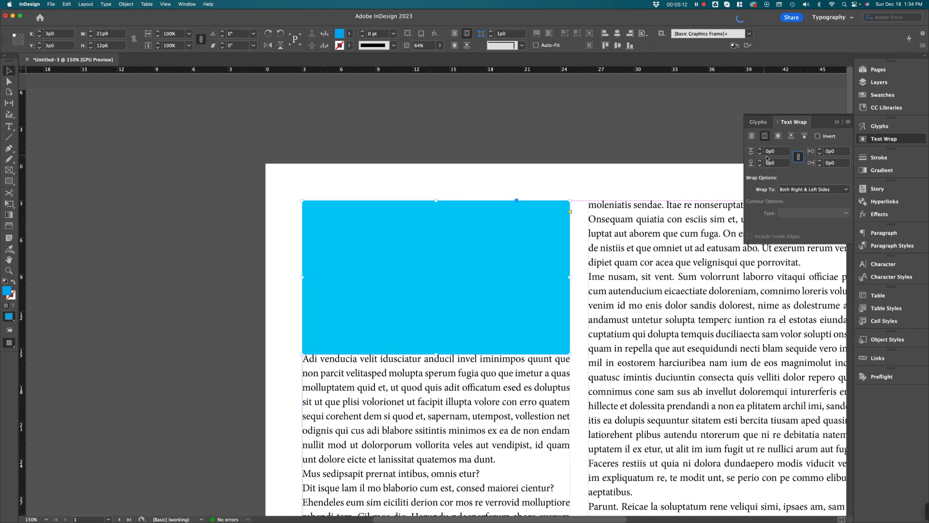
Step: Unlink the wrap offsets and set only the rectangle's bottom offset to 1p6
{"action": "left_click", "coordinate": [798, 157]}
{"action": "left_click", "coordinate": [760, 161]}
{"action": "left_click", "coordinate": [760, 161]}
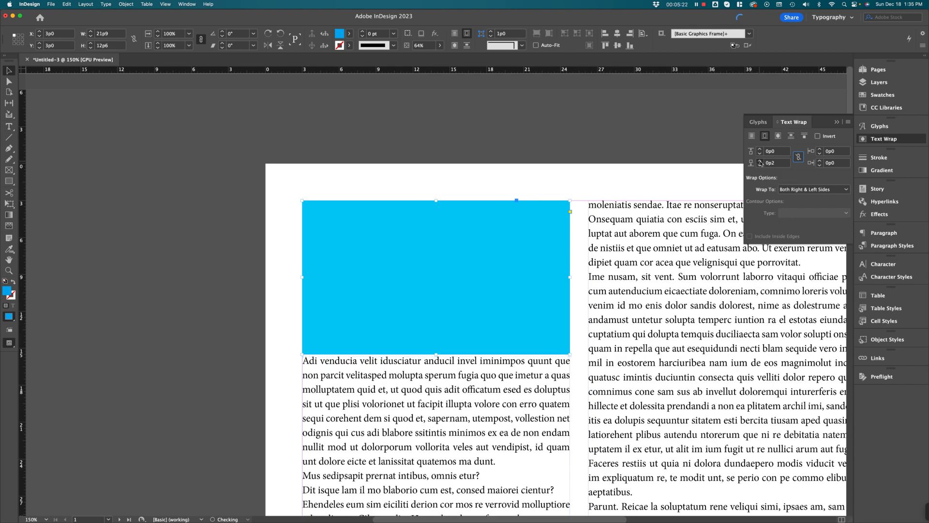
{"action": "left_click", "coordinate": [760, 161]}
{"action": "left_click", "coordinate": [761, 162]}
{"action": "left_click", "coordinate": [760, 162]}
{"action": "left_click", "coordinate": [760, 161]}
{"action": "left_click", "coordinate": [760, 161]}
{"action": "left_click", "coordinate": [760, 162]}
{"action": "left_click", "coordinate": [760, 162]}
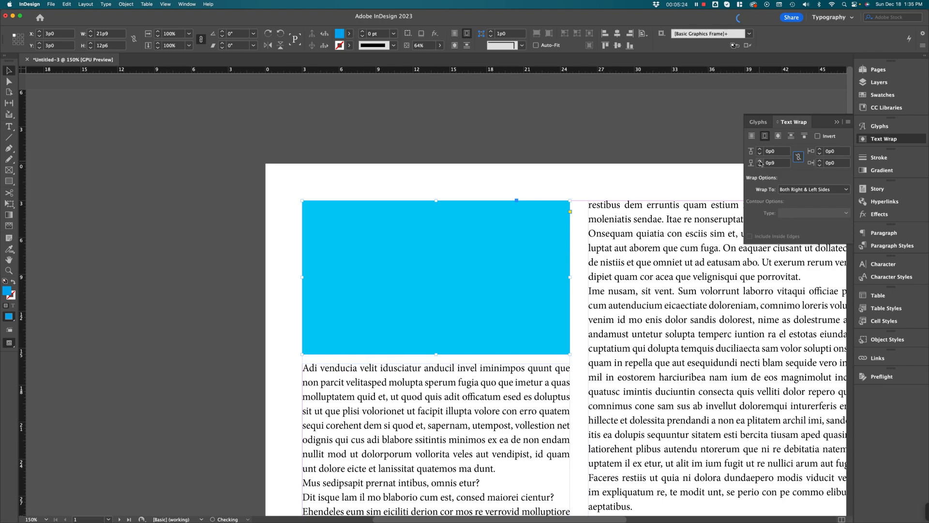
{"action": "left_click", "coordinate": [761, 161]}
{"action": "left_click", "coordinate": [760, 162]}
{"action": "left_click", "coordinate": [760, 161]}
{"action": "left_click", "coordinate": [760, 162]}
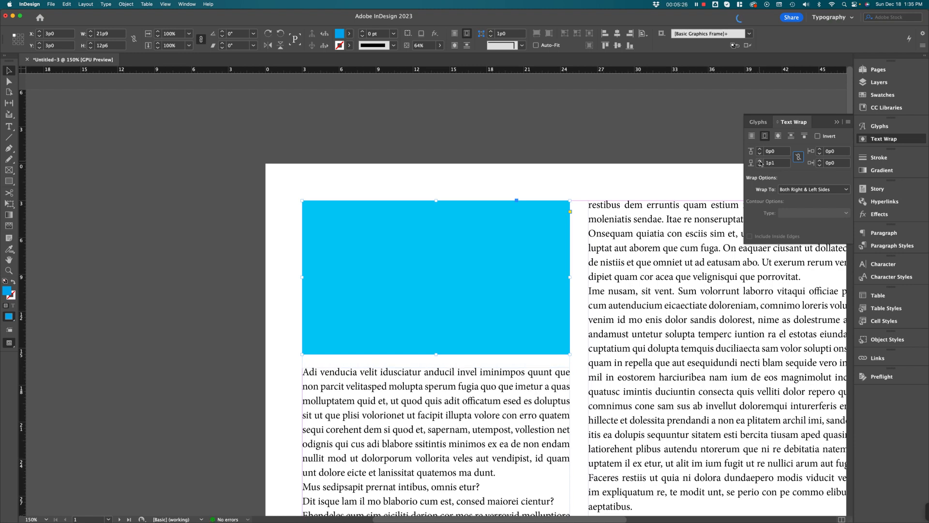
{"action": "left_click", "coordinate": [761, 162]}
{"action": "left_click", "coordinate": [760, 162]}
{"action": "left_click", "coordinate": [761, 162]}
{"action": "left_click", "coordinate": [760, 161]}
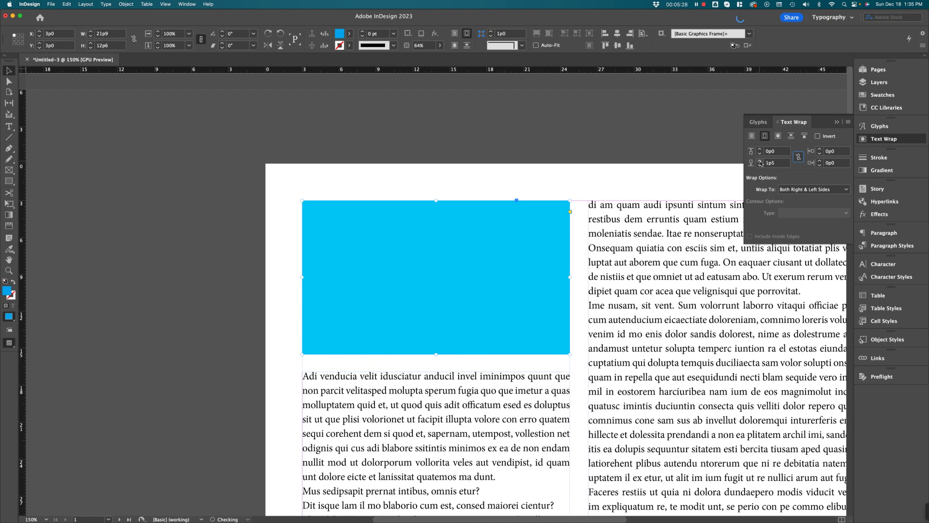
{"action": "left_click", "coordinate": [761, 161]}
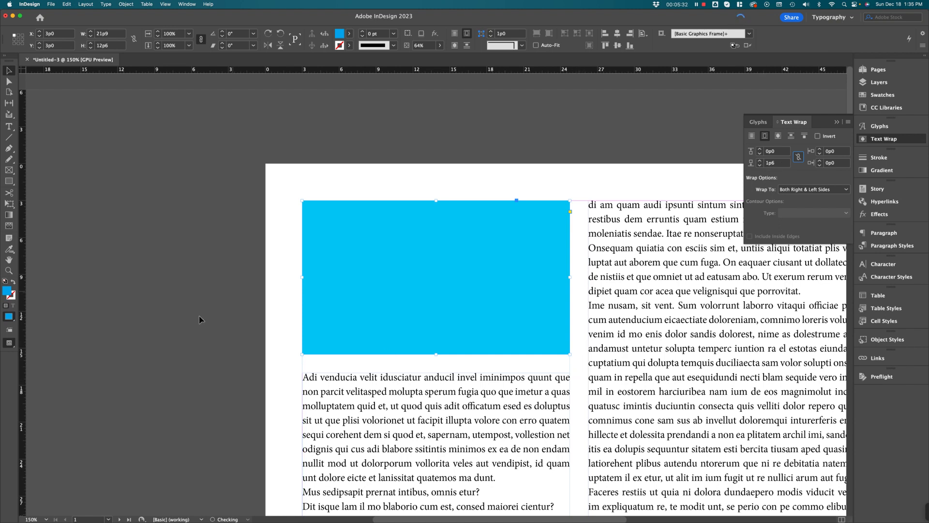
Step: Preview the page without guides and, with nothing selected, examine the space between the rectangle and the text below it
{"action": "key", "text": "w"}
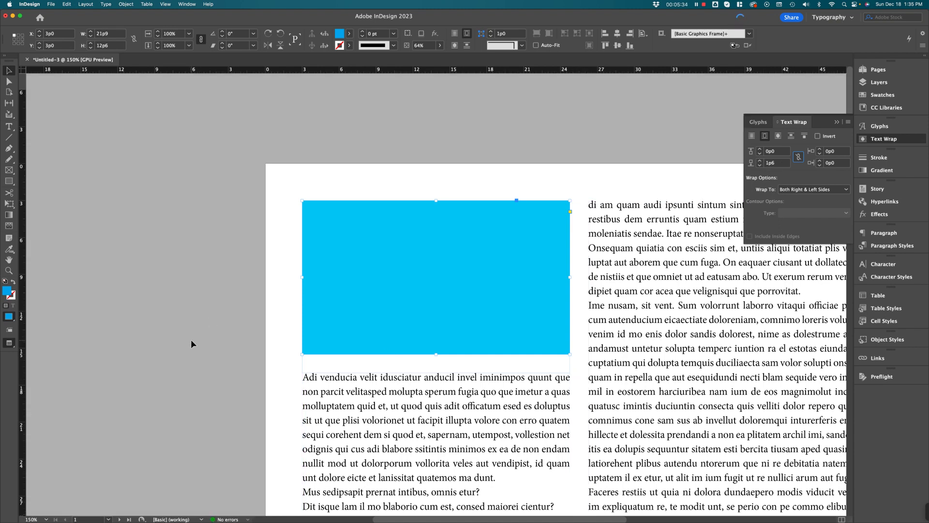
{"action": "left_click", "coordinate": [196, 372]}
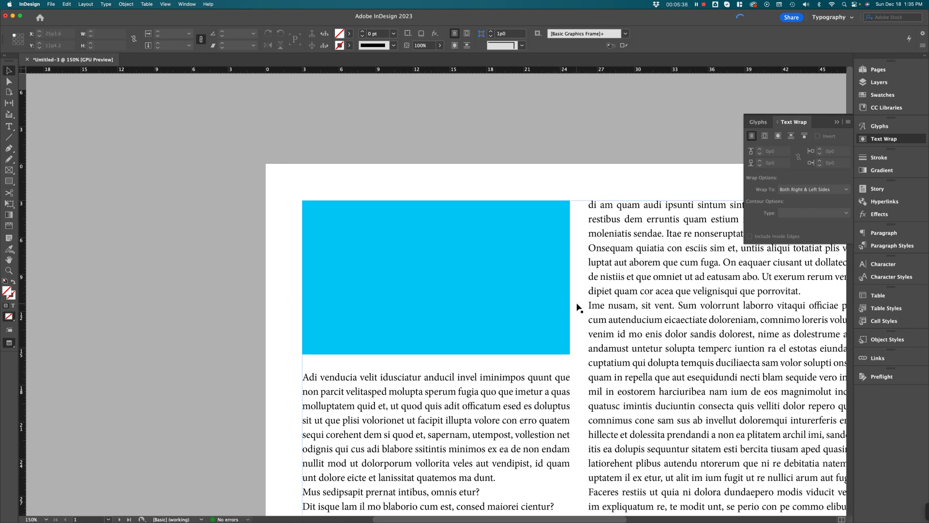
{"action": "key", "text": "super+minus"}
{"action": "key", "text": "super+minus"}
{"action": "left_click_drag", "start_coordinate": [557, 309], "coordinate": [448, 316]}
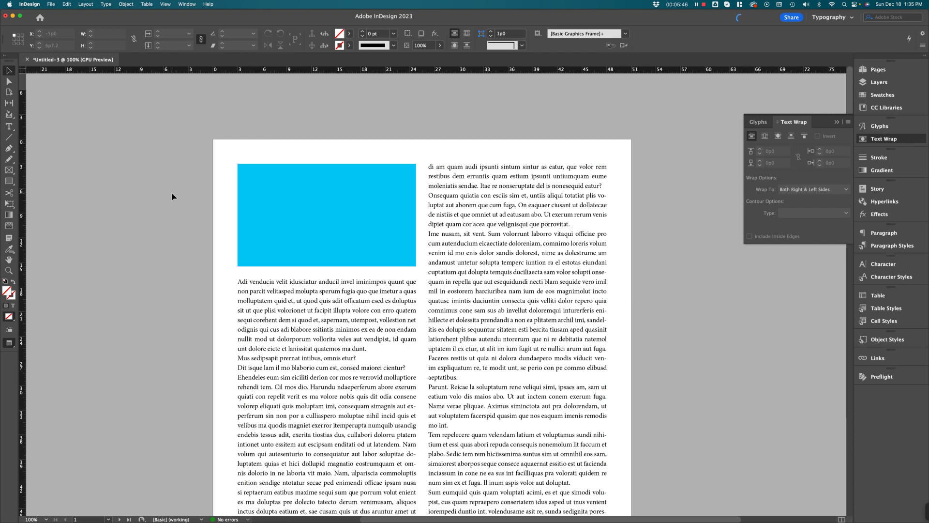
{"action": "key", "text": "super+minus"}
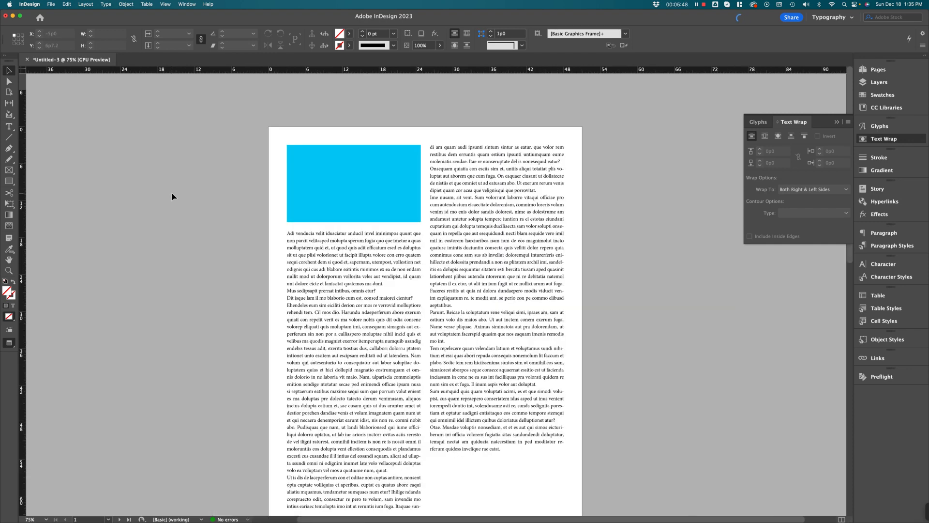
Step: Set the rectangle's bottom wrap offset to 0 and deselect it
{"action": "left_click", "coordinate": [369, 183]}
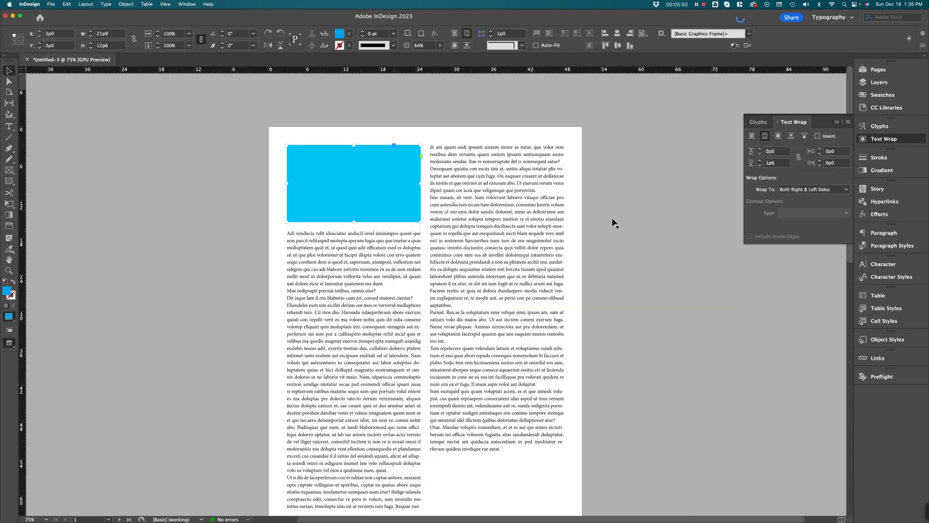
{"action": "double_click", "coordinate": [777, 165]}
{"action": "type", "text": "0"}
{"action": "key", "text": "Return"}
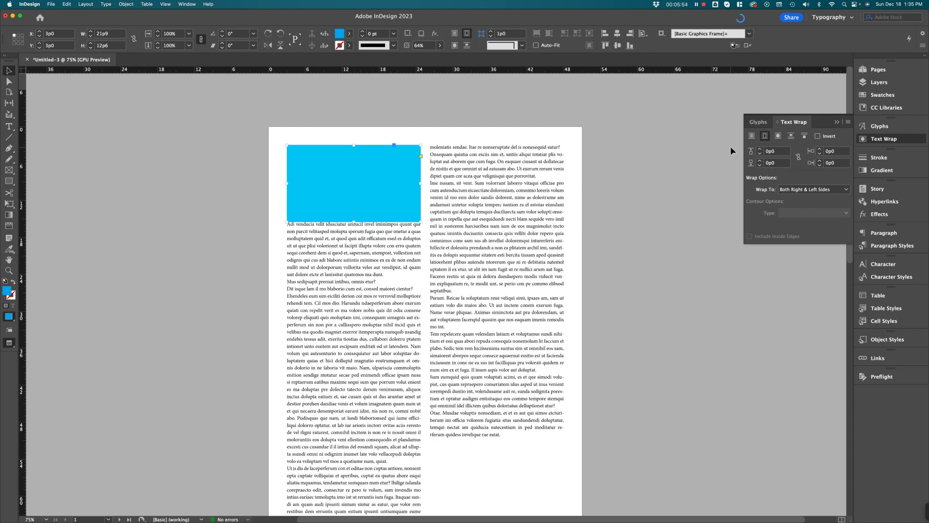
{"action": "left_click", "coordinate": [724, 209]}
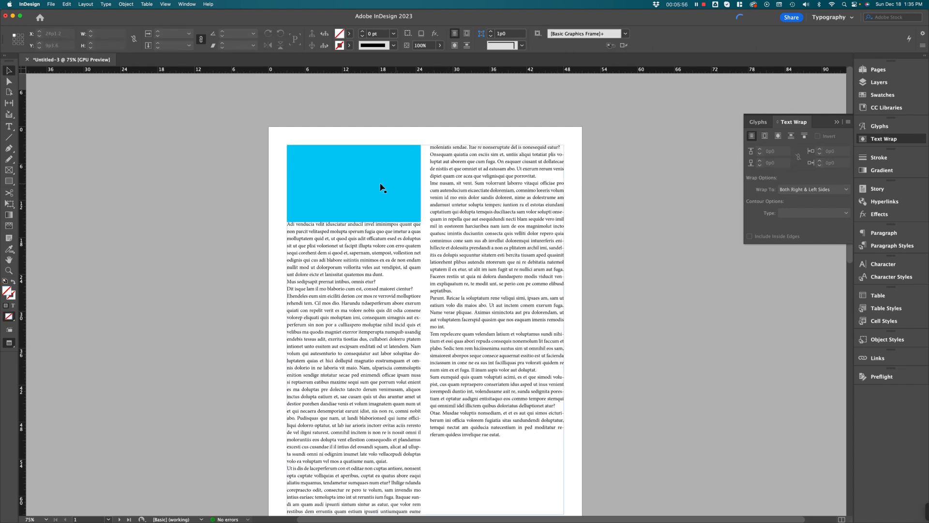
Step: Move the rectangle across both columns to about X 14p6, Y 27p6, and set all four linked wrap offsets to 1p6
{"action": "left_click_drag", "start_coordinate": [355, 178], "coordinate": [421, 323]}
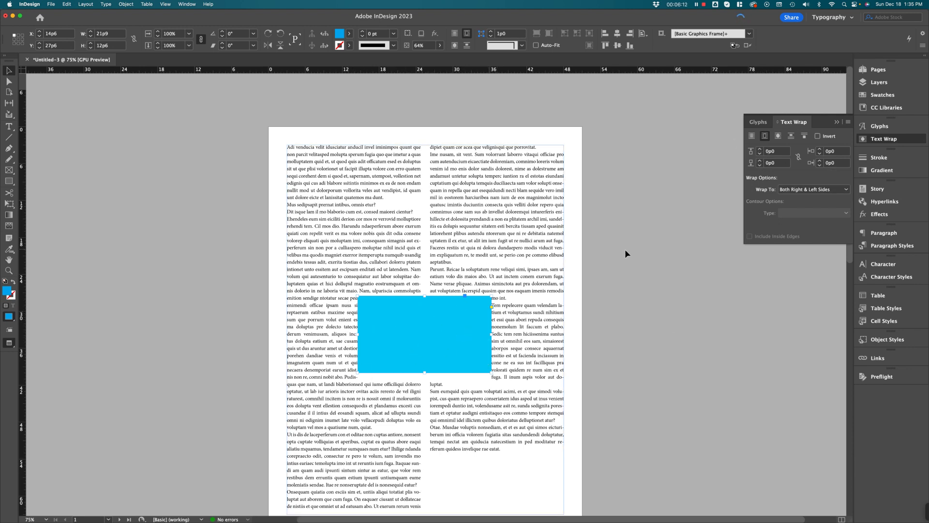
{"action": "left_click", "coordinate": [798, 157]}
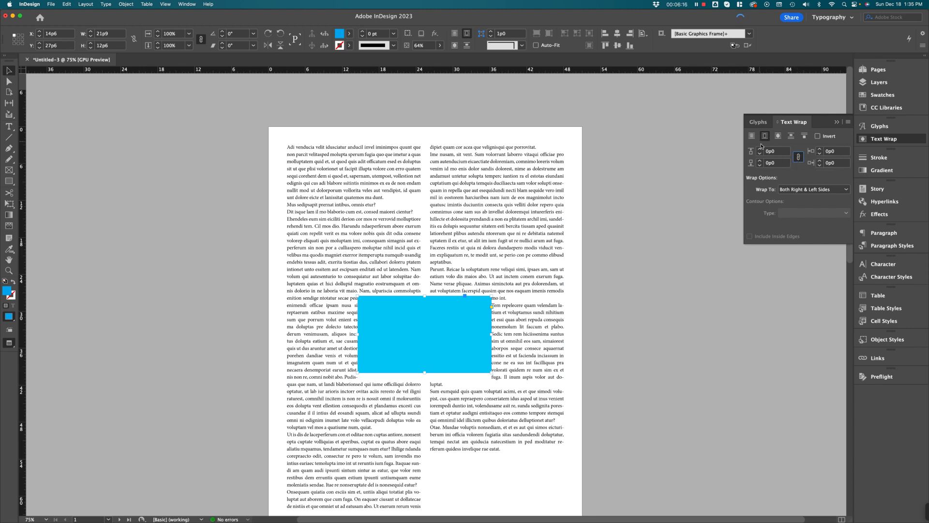
{"action": "left_click", "coordinate": [760, 151]}
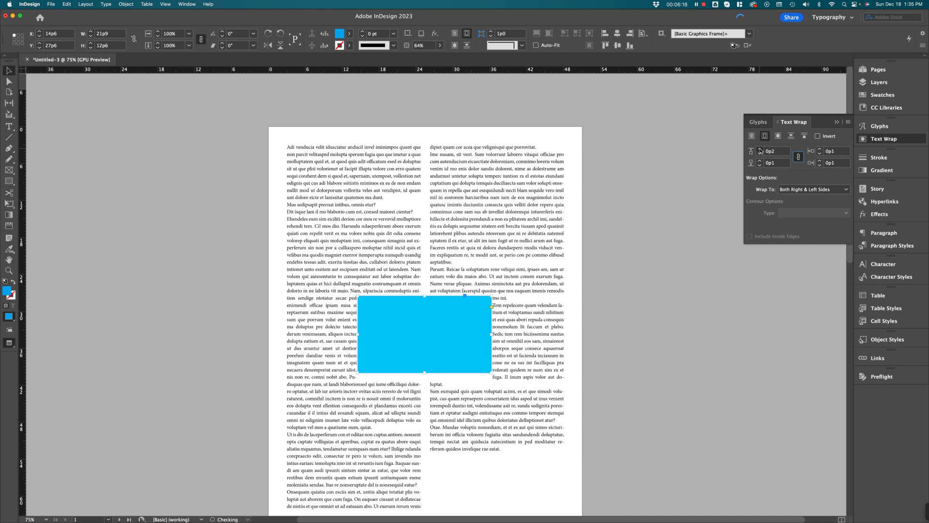
{"action": "left_click", "coordinate": [760, 150]}
{"action": "left_click", "coordinate": [760, 151]}
{"action": "left_click", "coordinate": [759, 150]}
{"action": "left_click", "coordinate": [760, 150]}
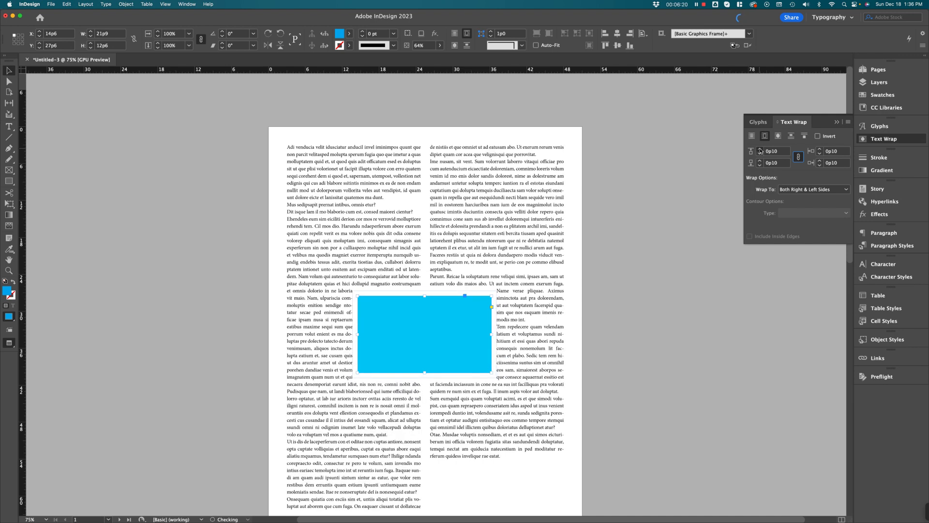
{"action": "left_click", "coordinate": [760, 150]}
{"action": "left_click", "coordinate": [760, 151]}
{"action": "left_click", "coordinate": [760, 150]}
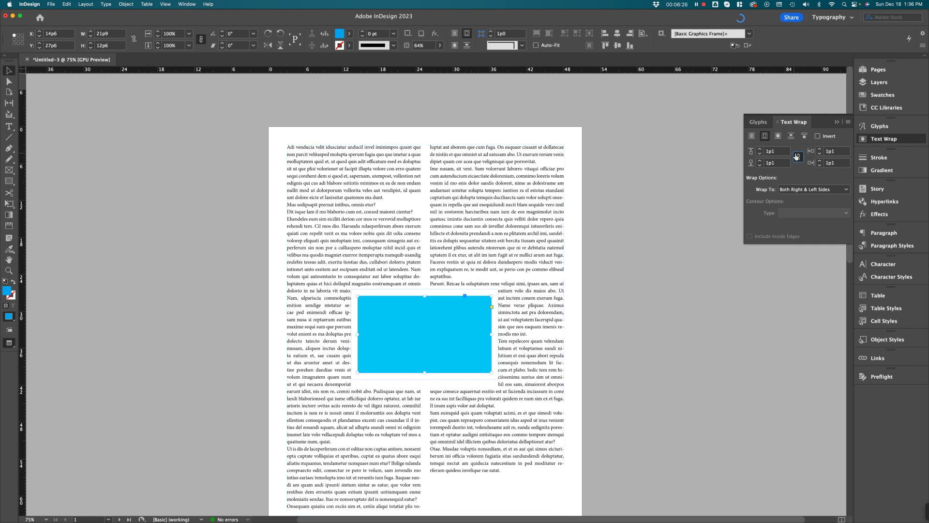
{"action": "left_click", "coordinate": [799, 157]}
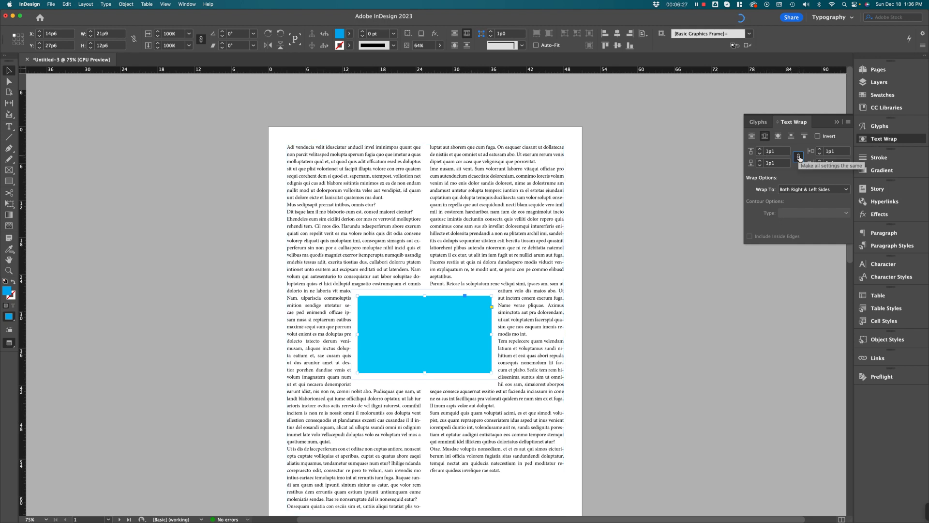
{"action": "left_click", "coordinate": [761, 149]}
{"action": "left_click", "coordinate": [760, 149]}
{"action": "left_click", "coordinate": [760, 149]}
{"action": "left_click", "coordinate": [760, 149]}
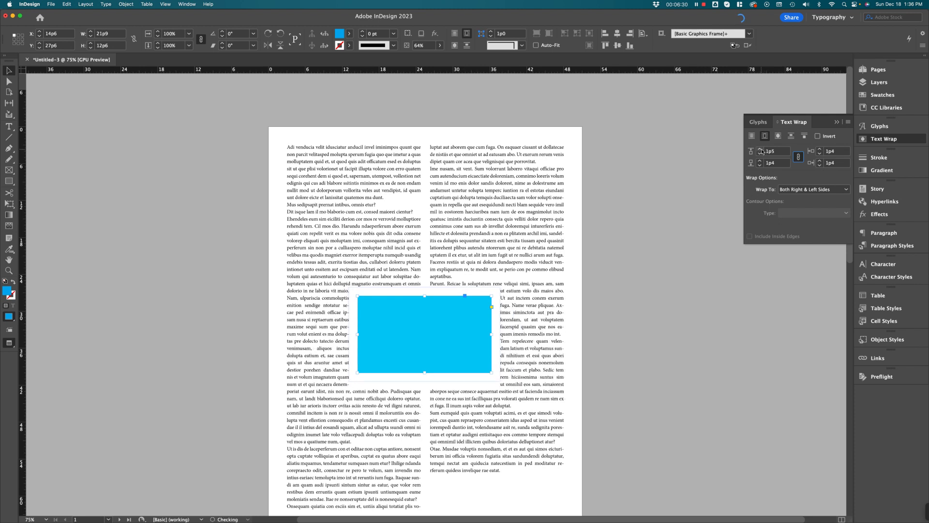
{"action": "left_click", "coordinate": [760, 149]}
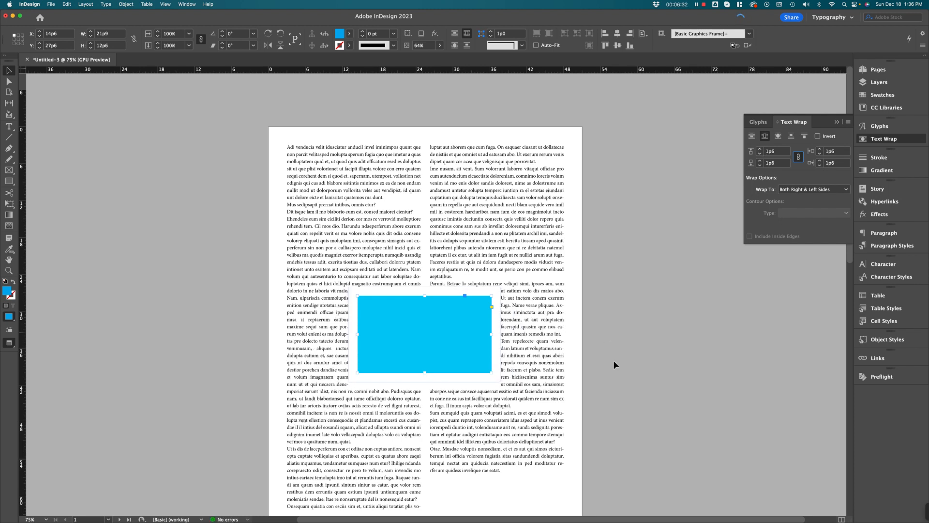
Step: Examine the wrap spacing around the rectangle up close, leave preview mode, and compare the offsets with the text frame's gutter setting
{"action": "left_click", "coordinate": [683, 373]}
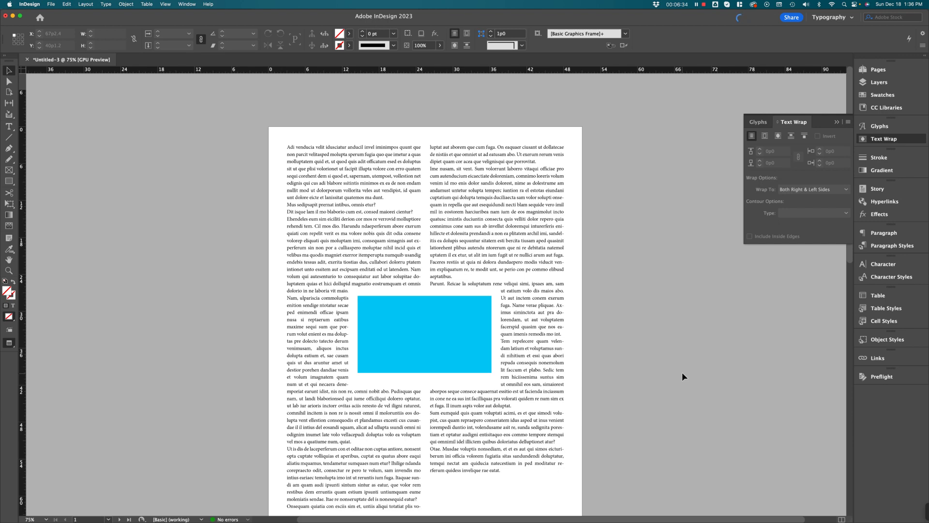
{"action": "key", "text": "super+equal"}
{"action": "key", "text": "super+equal"}
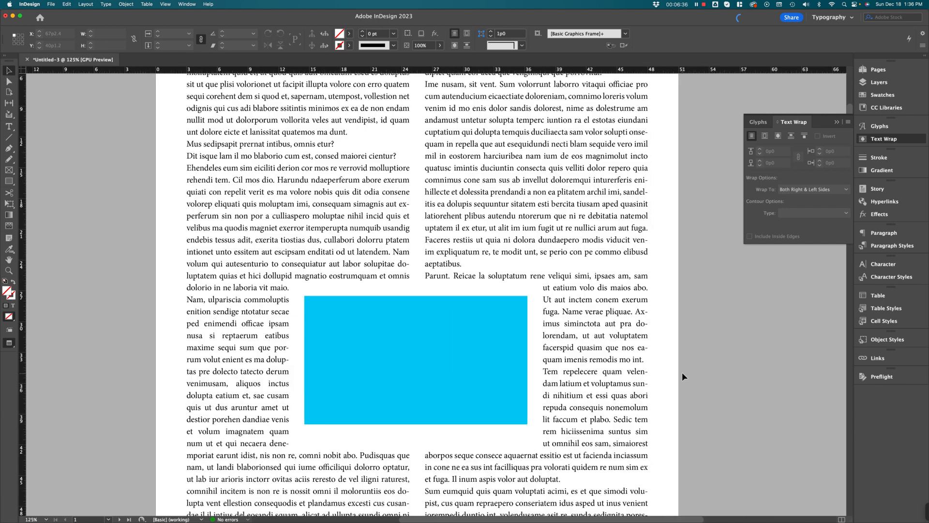
{"action": "scroll", "coordinate": [606, 366], "scroll_direction": "down", "scroll_amount": 2}
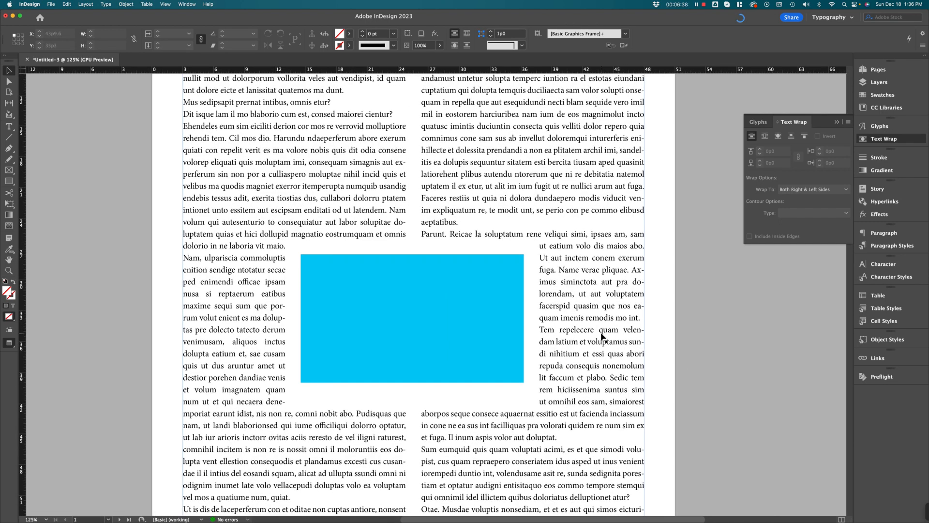
{"action": "key", "text": "w"}
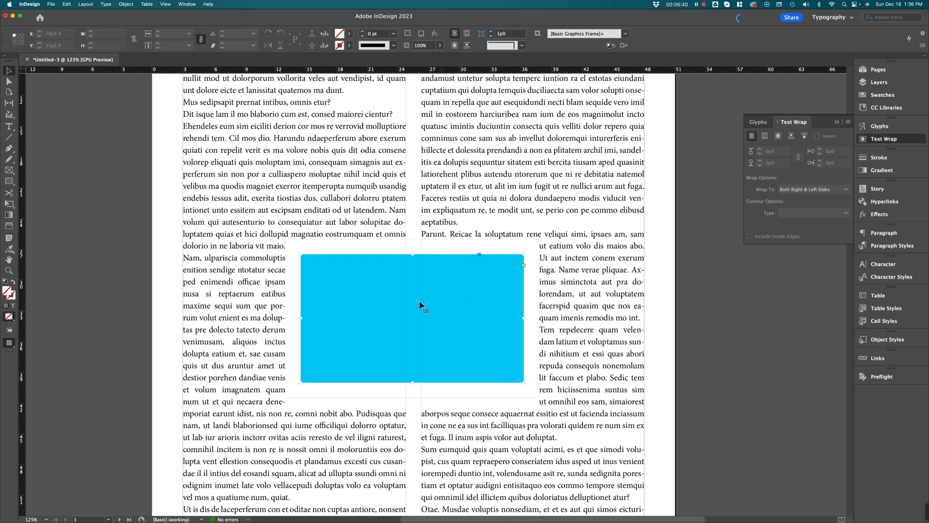
{"action": "left_click", "coordinate": [419, 300]}
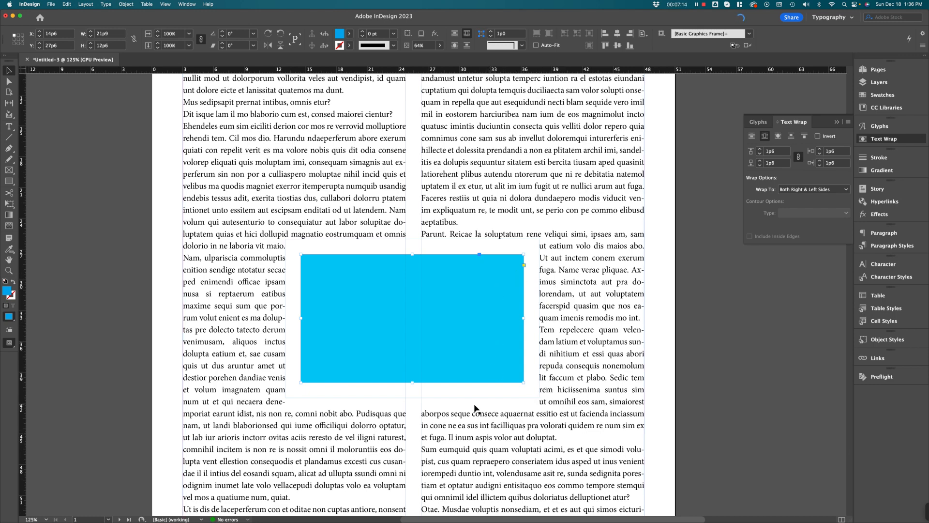
{"action": "left_click", "coordinate": [552, 329]}
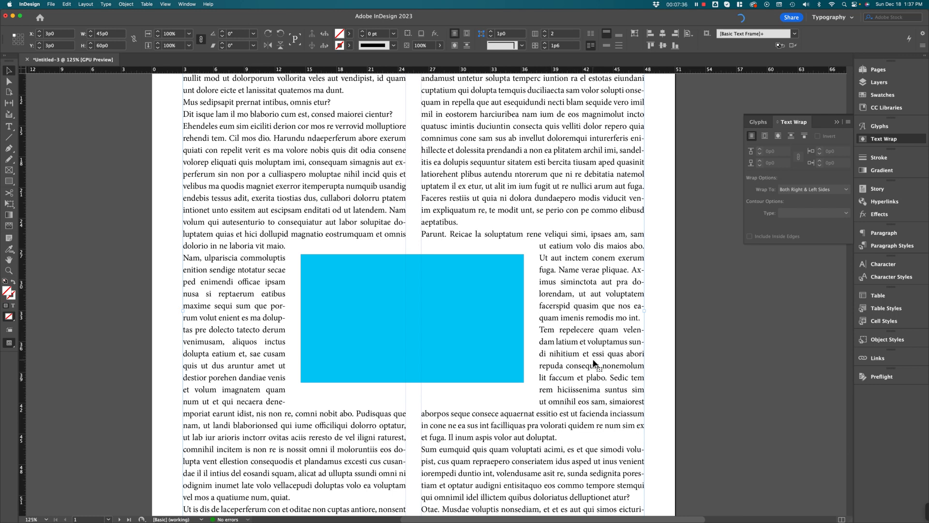
Step: Unlink the rectangle's wrap offsets and set only the bottom offset to 0p11
{"action": "left_click", "coordinate": [452, 348]}
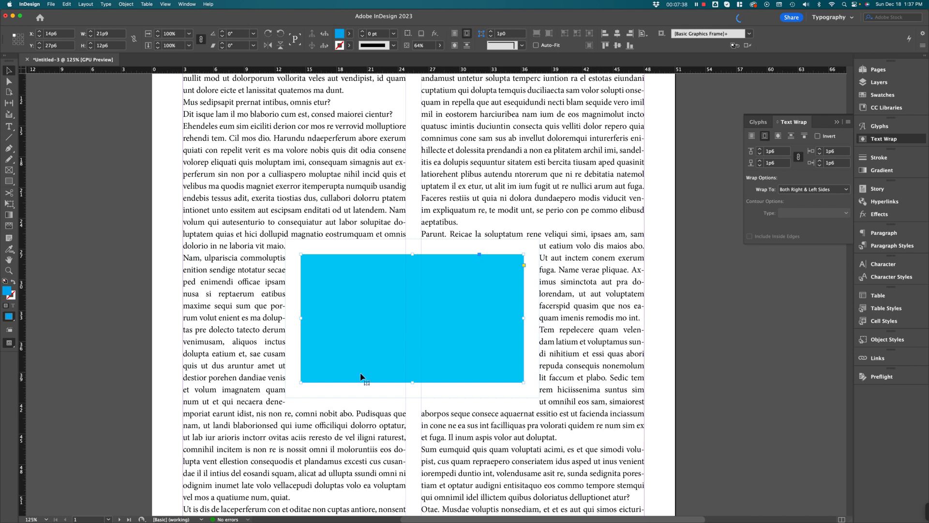
{"action": "left_click", "coordinate": [799, 158]}
{"action": "left_click", "coordinate": [760, 166]}
{"action": "left_click", "coordinate": [760, 166]}
{"action": "left_click", "coordinate": [761, 166]}
{"action": "left_click", "coordinate": [761, 167]}
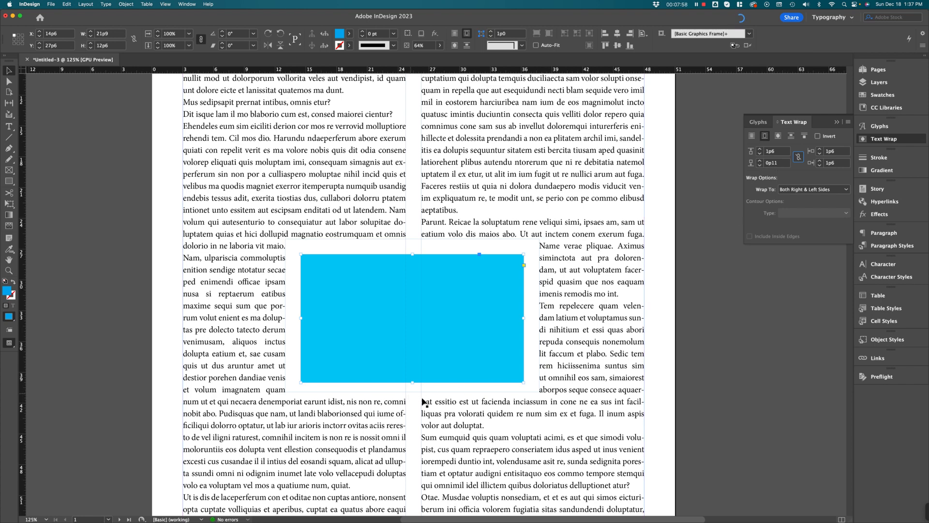
Step: Nudge the rectangle up to Y 27p5 and deselect it to check the spacing on the whole page
{"action": "left_click", "coordinate": [728, 393]}
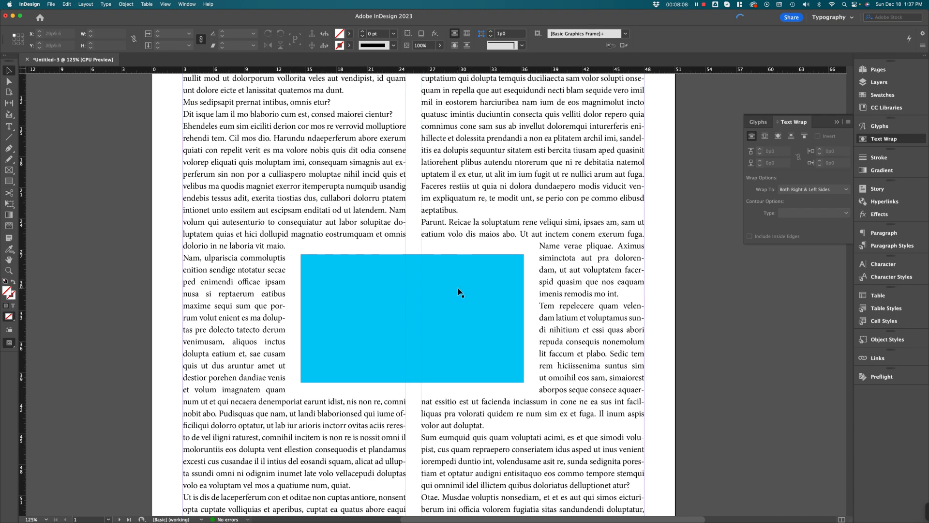
{"action": "left_click", "coordinate": [514, 267]}
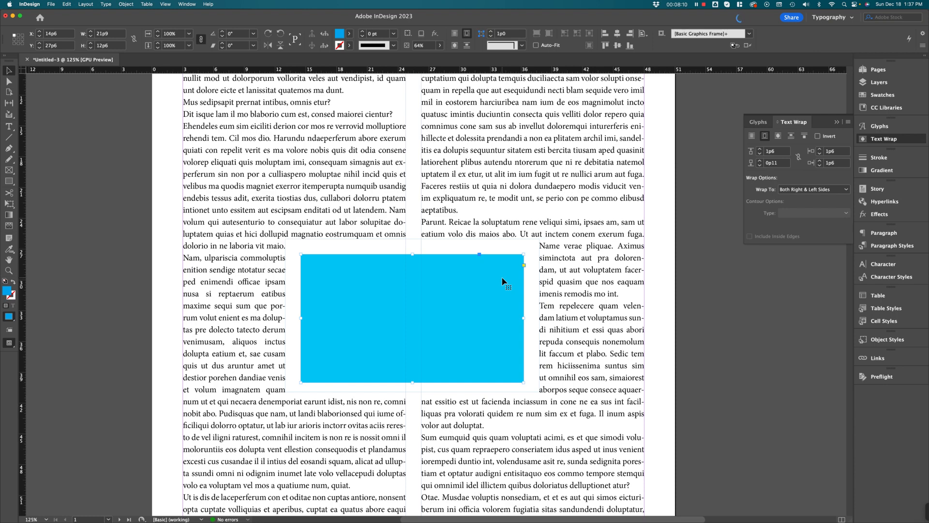
{"action": "key", "text": "Up"}
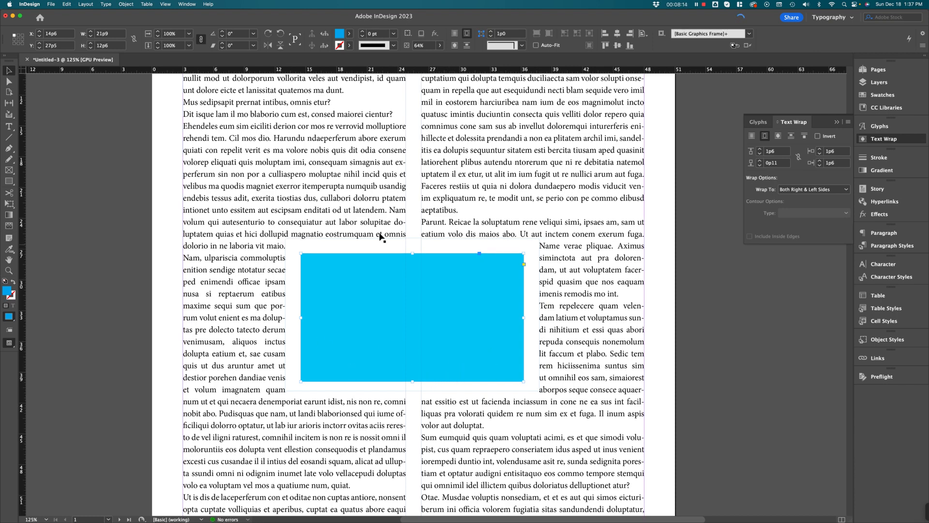
{"action": "key", "text": "super+minus"}
{"action": "key", "text": "super+minus"}
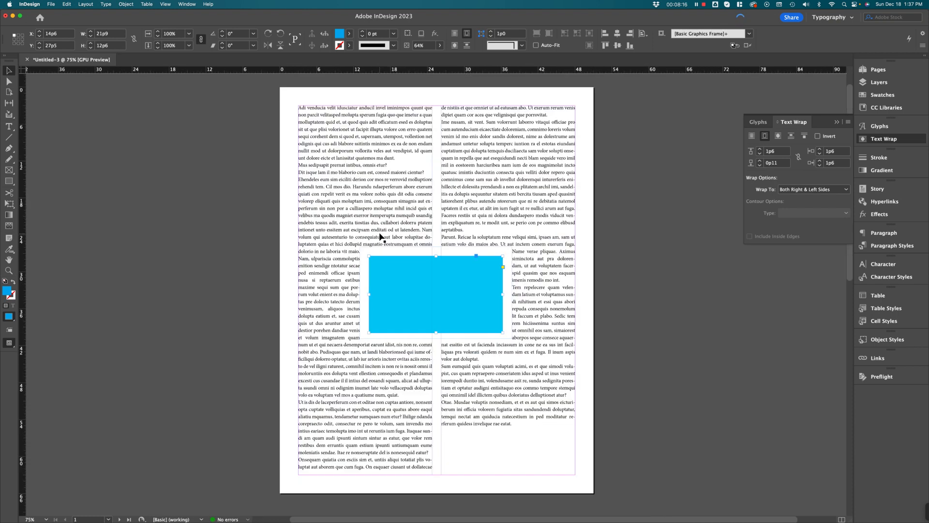
{"action": "left_click", "coordinate": [646, 370]}
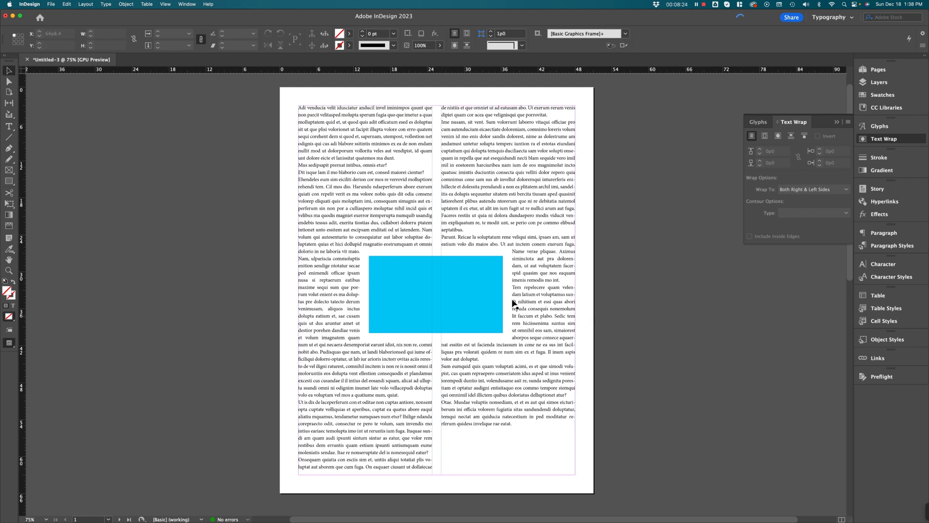
Step: Switch the rectangle's text wrap to Jump Object, followed by Jump to Next Column
{"action": "left_click", "coordinate": [483, 293]}
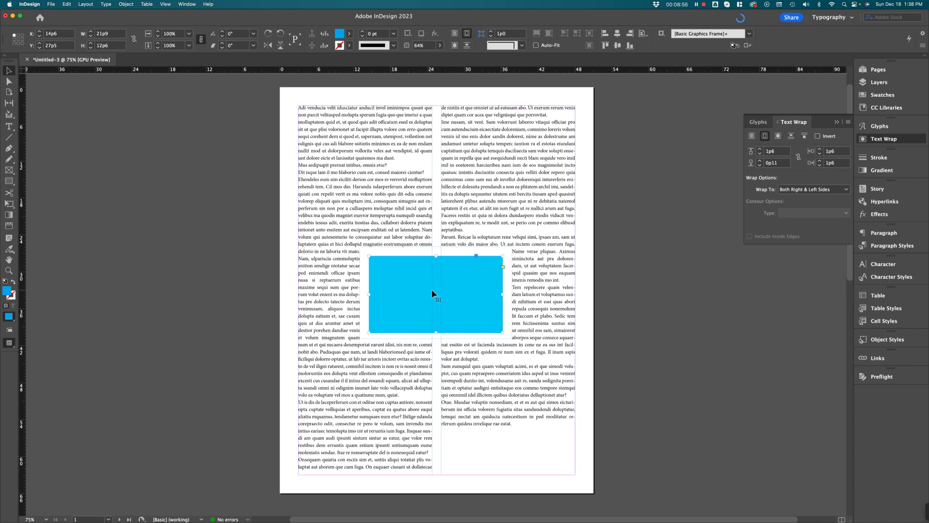
{"action": "left_click", "coordinate": [791, 137]}
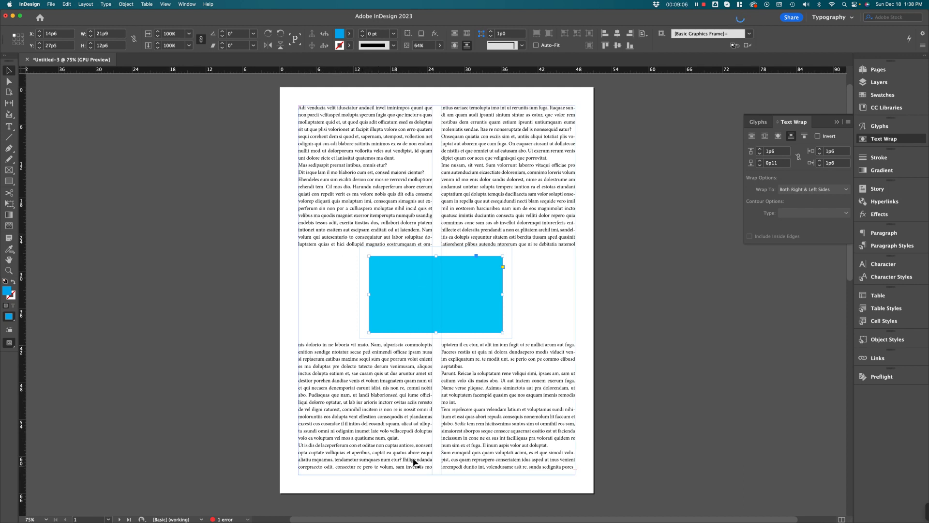
{"action": "left_click", "coordinate": [803, 136]}
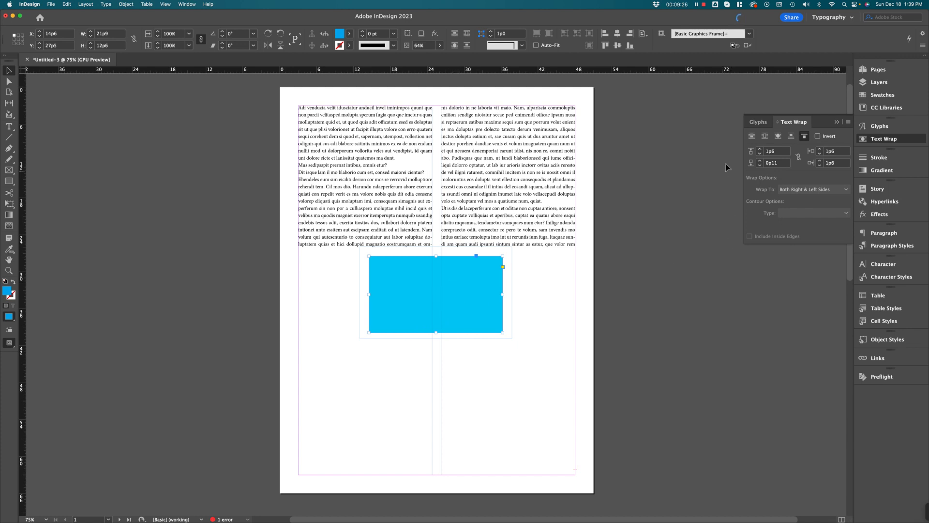
Step: Link the rectangle's wrap offsets at 1p0 and move it into the first column at about X 3p0, Y 26p9
{"action": "left_click", "coordinate": [799, 157]}
{"action": "left_click", "coordinate": [760, 155]}
{"action": "left_click", "coordinate": [646, 337]}
{"action": "left_click_drag", "start_coordinate": [463, 293], "coordinate": [393, 289]}
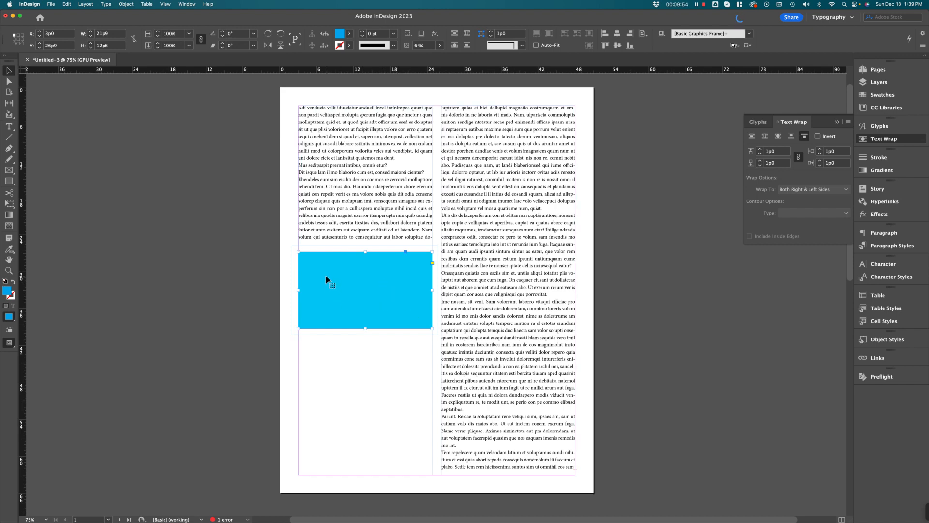
Step: Move the rectangle onto the pasteboard right of the page and draw a circle about 14p5 wide over the column gutter
{"action": "left_click_drag", "start_coordinate": [327, 278], "coordinate": [669, 303]}
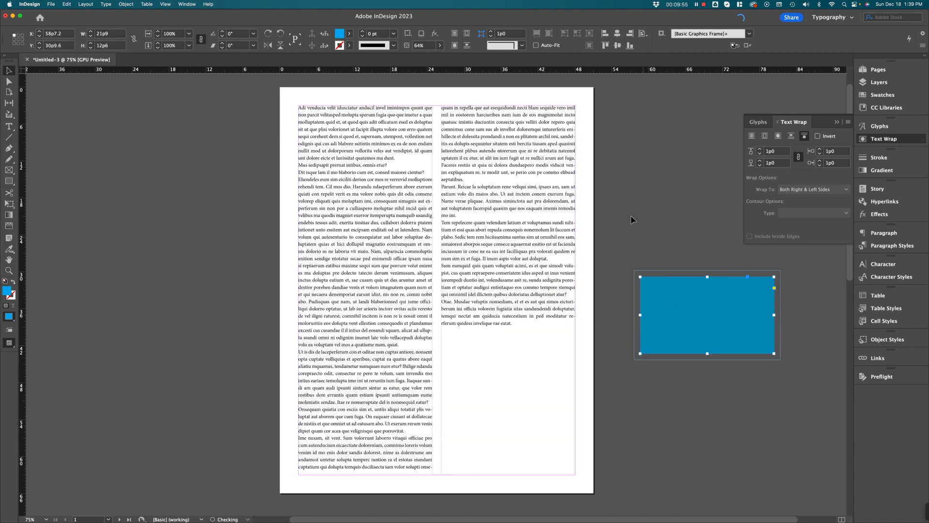
{"action": "left_click", "coordinate": [9, 181]}
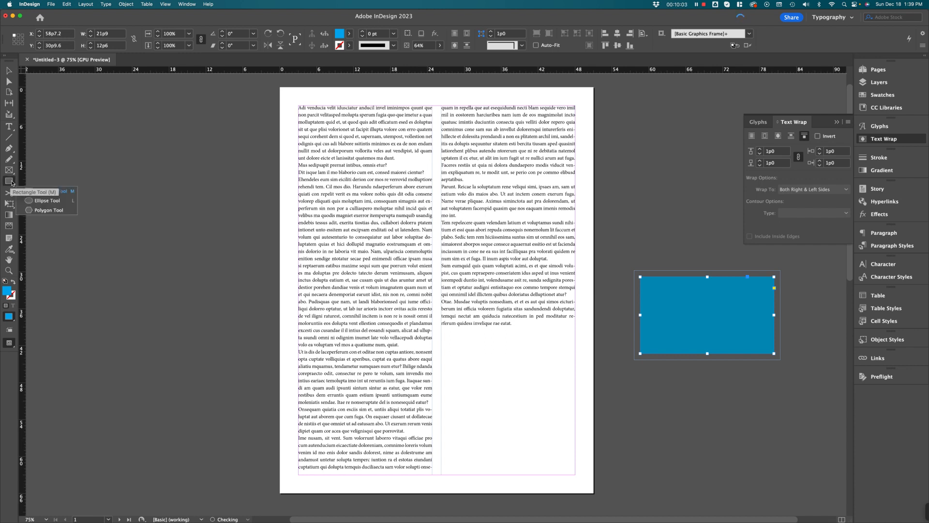
{"action": "left_click", "coordinate": [42, 202]}
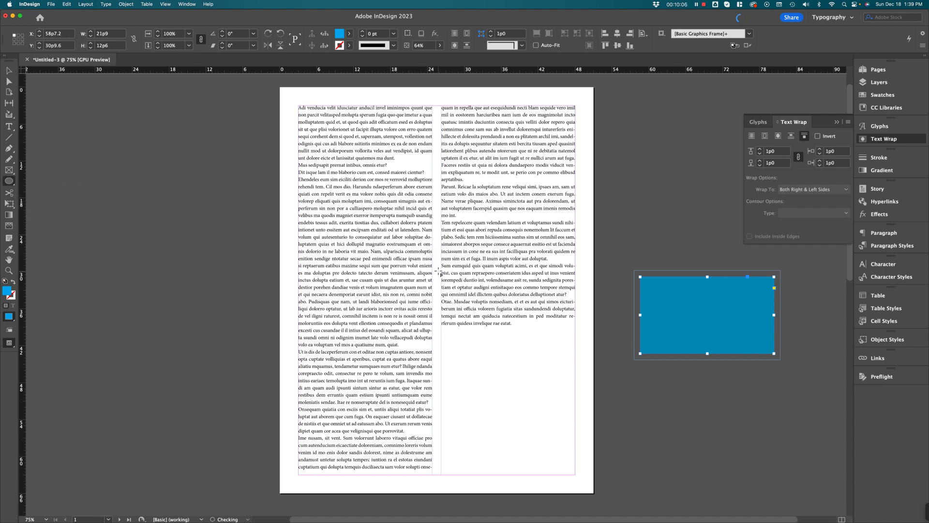
{"action": "left_click_drag", "start_coordinate": [437, 268], "coordinate": [478, 323]}
{"action": "left_click_drag", "start_coordinate": [481, 327], "coordinate": [481, 328]}
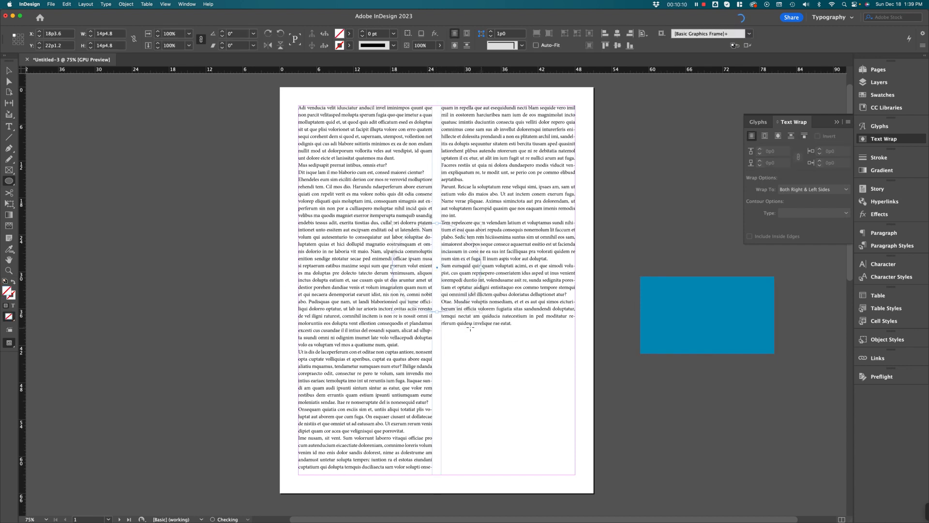
Step: Fill the circle with the Black swatch and deselect it
{"action": "left_click", "coordinate": [882, 95]}
{"action": "left_click", "coordinate": [738, 124]}
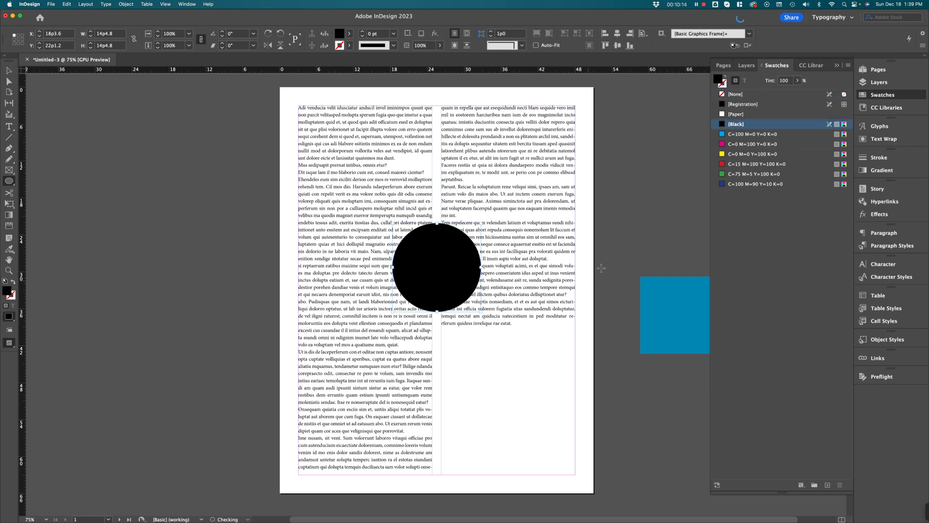
{"action": "left_click", "coordinate": [8, 70]}
{"action": "left_click", "coordinate": [624, 198]}
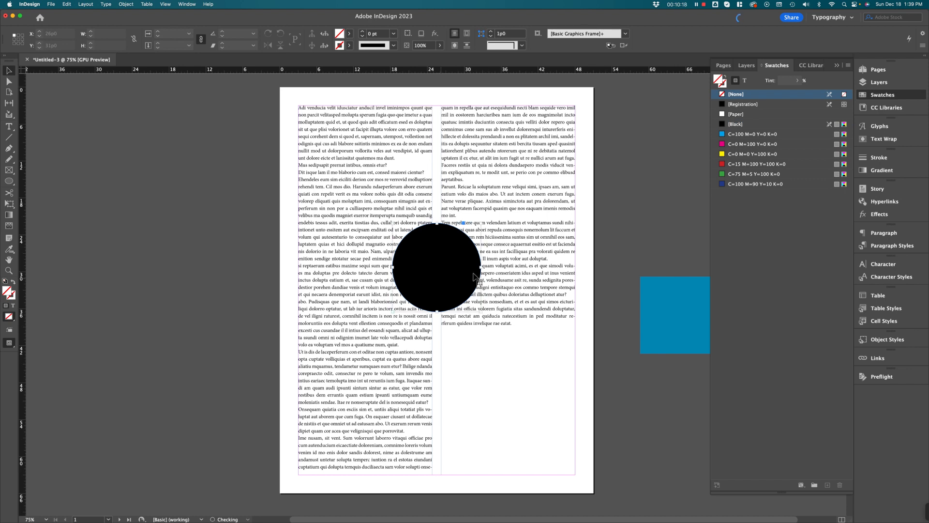
Step: Apply Wrap Around Object Shape to the black circle
{"action": "left_click", "coordinate": [458, 267]}
{"action": "left_click", "coordinate": [883, 138]}
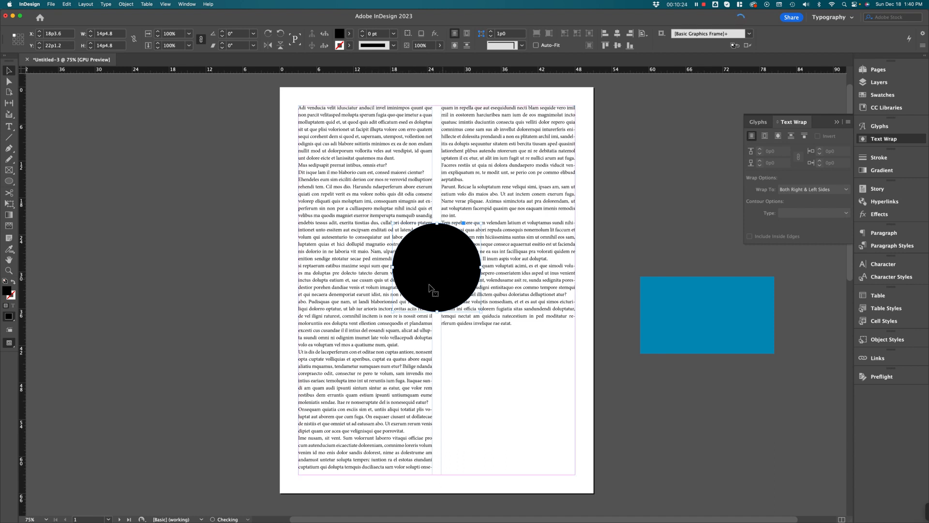
{"action": "left_click", "coordinate": [778, 138]}
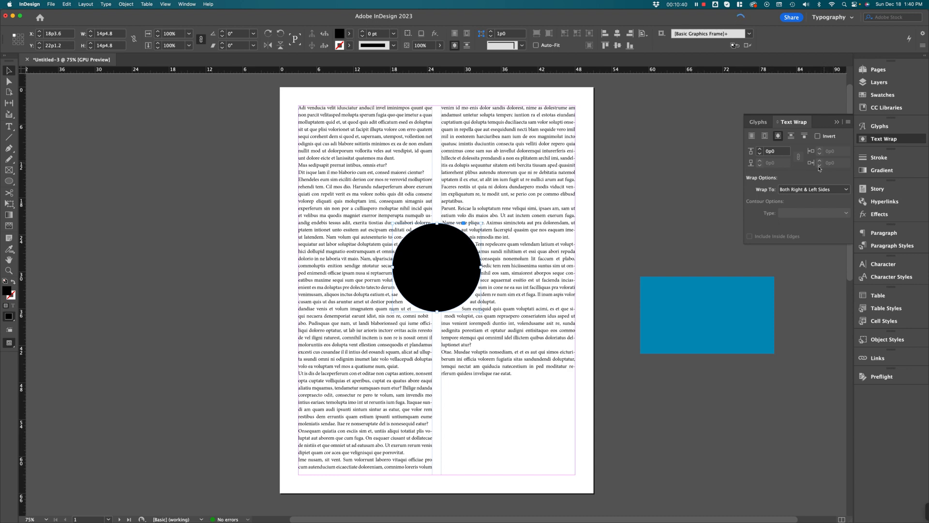
Step: Set the circle's wrap offset to 1p4 and deselect it
{"action": "left_click", "coordinate": [761, 151]}
{"action": "left_click", "coordinate": [760, 152]}
{"action": "left_click", "coordinate": [761, 151]}
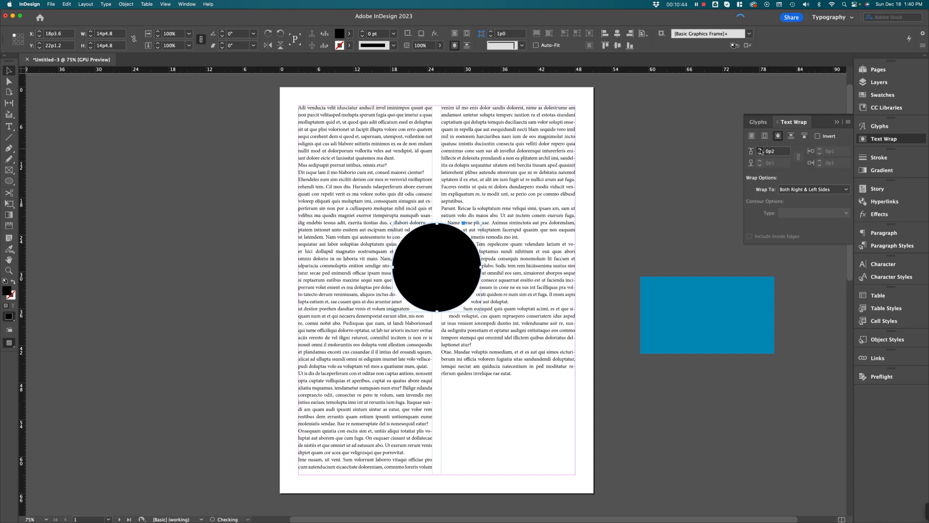
{"action": "left_click", "coordinate": [760, 152]}
{"action": "left_click", "coordinate": [760, 151]}
{"action": "left_click", "coordinate": [761, 151]}
{"action": "left_click", "coordinate": [761, 152]}
{"action": "left_click", "coordinate": [760, 152]}
{"action": "left_click", "coordinate": [760, 151]}
{"action": "left_click", "coordinate": [760, 151]}
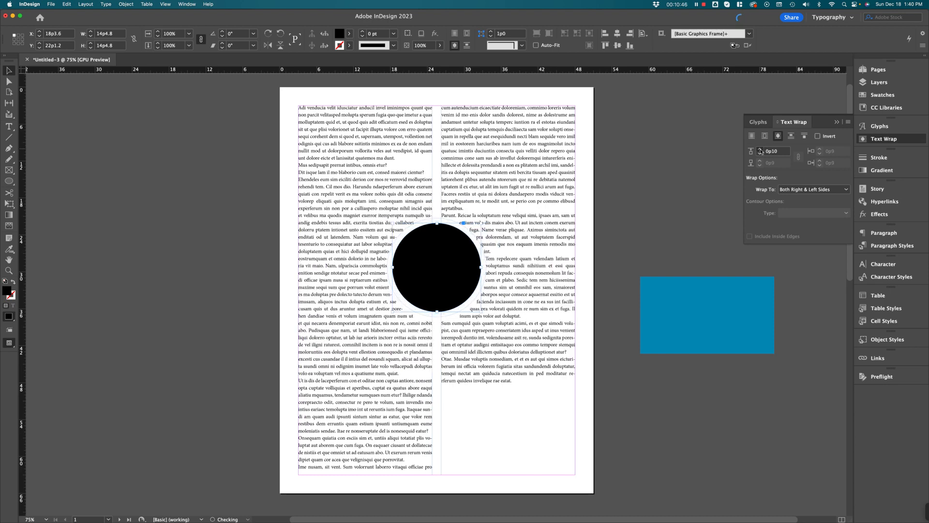
{"action": "left_click", "coordinate": [761, 151]}
{"action": "left_click", "coordinate": [761, 151]}
{"action": "left_click", "coordinate": [760, 152]}
{"action": "left_click", "coordinate": [761, 151]}
{"action": "left_click", "coordinate": [761, 151]}
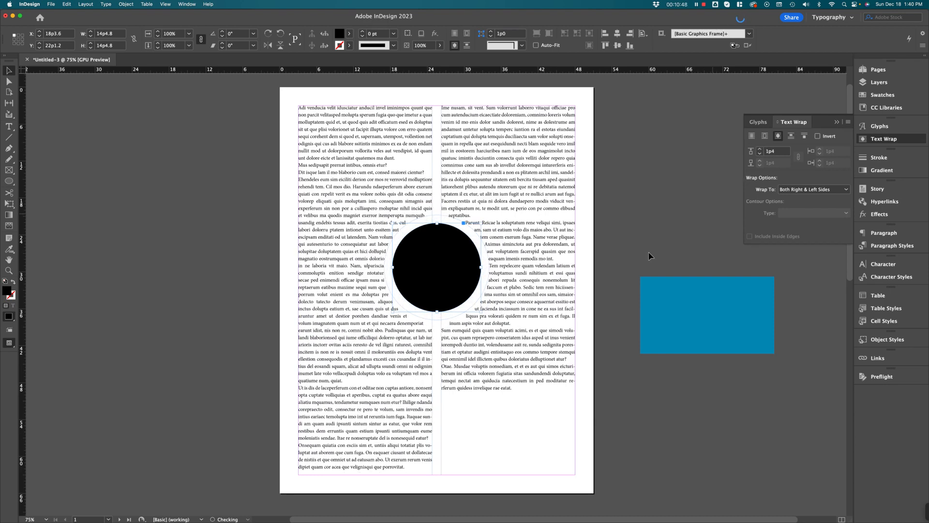
{"action": "left_click", "coordinate": [675, 224]}
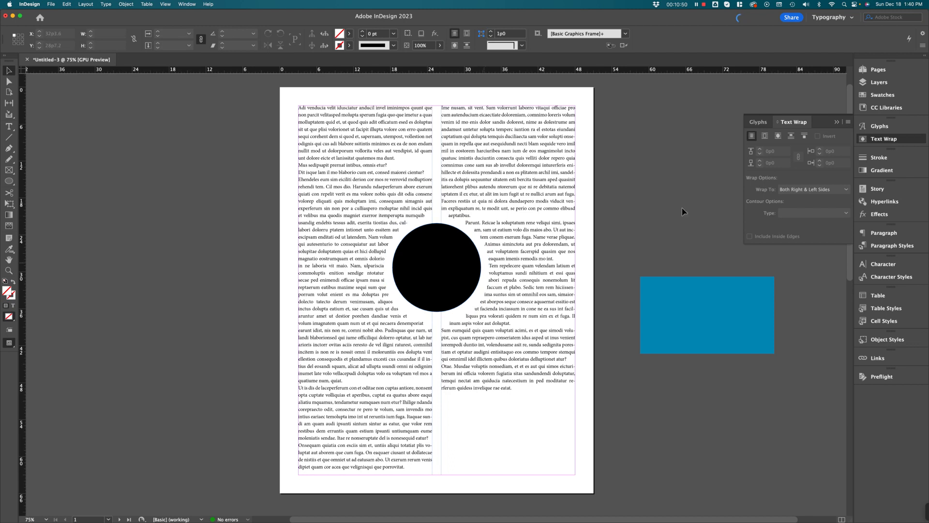
Step: Move the circle over the outer edge of the second column to about X 39p0, Y 29p0
{"action": "left_click", "coordinate": [429, 269]}
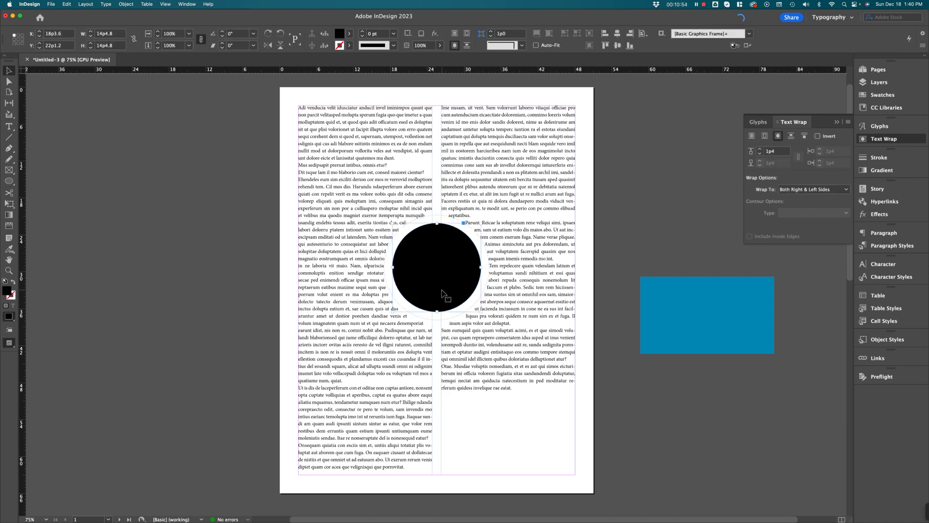
{"action": "left_click_drag", "start_coordinate": [441, 293], "coordinate": [559, 321]}
{"action": "left_click", "coordinate": [638, 223]}
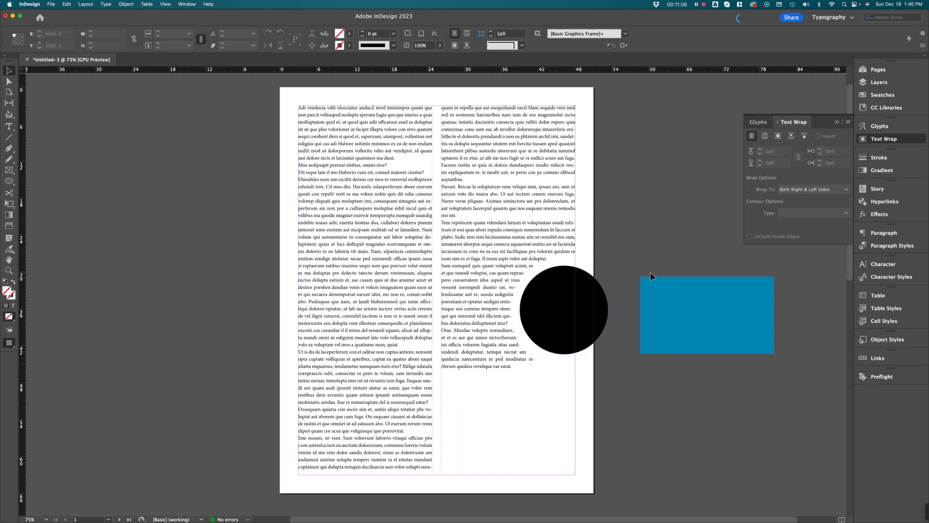
{"action": "left_click", "coordinate": [555, 328]}
{"action": "left_click", "coordinate": [615, 255]}
{"action": "left_click", "coordinate": [547, 306]}
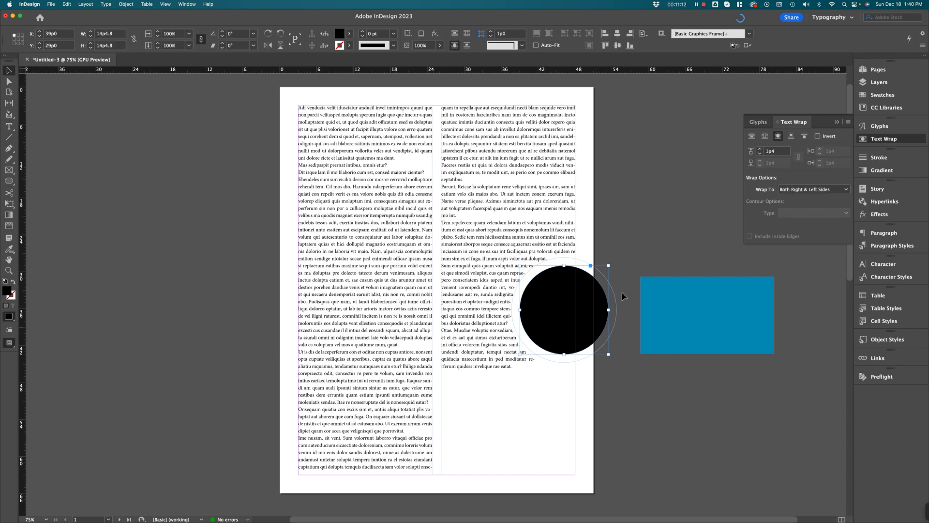
Step: Draw a closed shape about 11p7 wide and 62p8 high with the Pen tool, its wavy edge running down the first column
{"action": "left_click", "coordinate": [11, 149]}
{"action": "left_click_drag", "start_coordinate": [321, 90], "coordinate": [342, 102]}
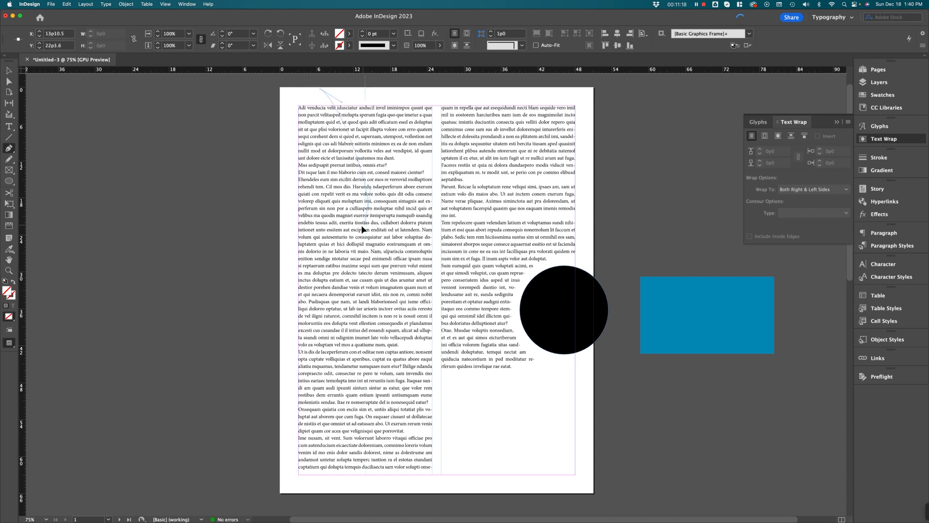
{"action": "left_click", "coordinate": [359, 362]}
{"action": "left_click_drag", "start_coordinate": [359, 362], "coordinate": [365, 397]}
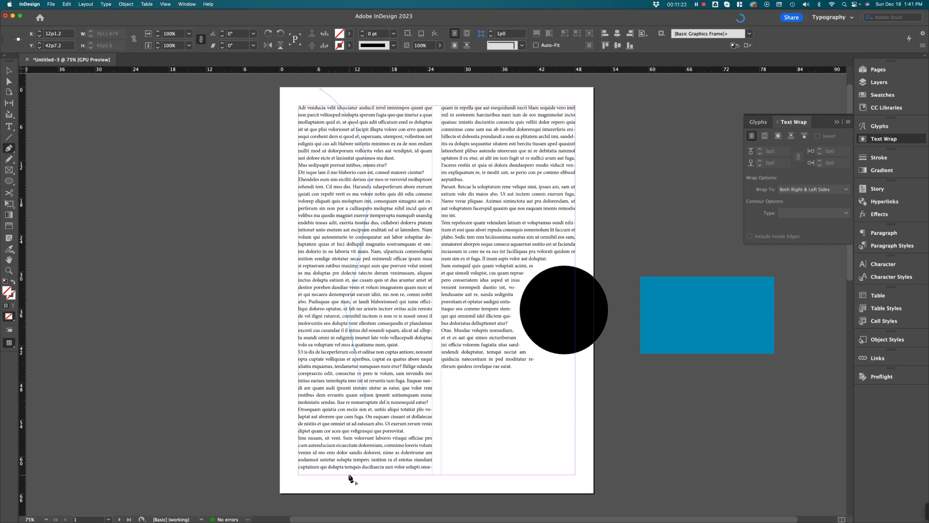
{"action": "left_click_drag", "start_coordinate": [349, 476], "coordinate": [317, 488]}
{"action": "left_click", "coordinate": [299, 476]}
{"action": "left_click", "coordinate": [298, 89]}
{"action": "left_click", "coordinate": [320, 90]}
{"action": "left_click", "coordinate": [883, 95]}
{"action": "left_click", "coordinate": [885, 96]}
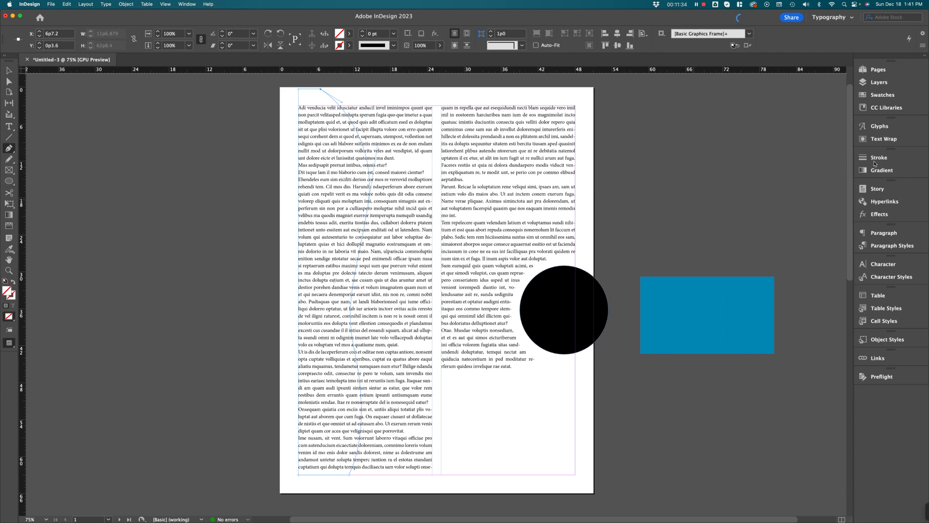
Step: Apply Wrap Around Object Shape to the wavy pen shape and select the whole shape
{"action": "left_click", "coordinate": [884, 139]}
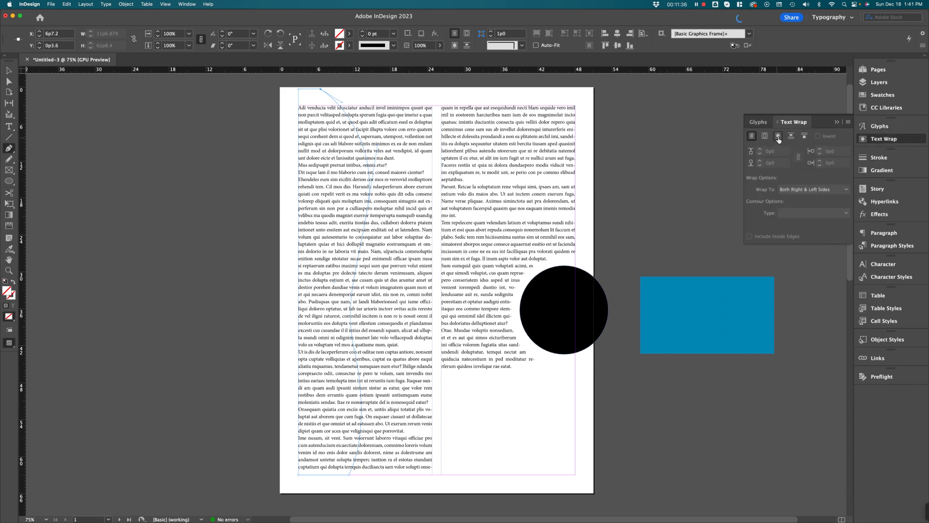
{"action": "left_click", "coordinate": [778, 136]}
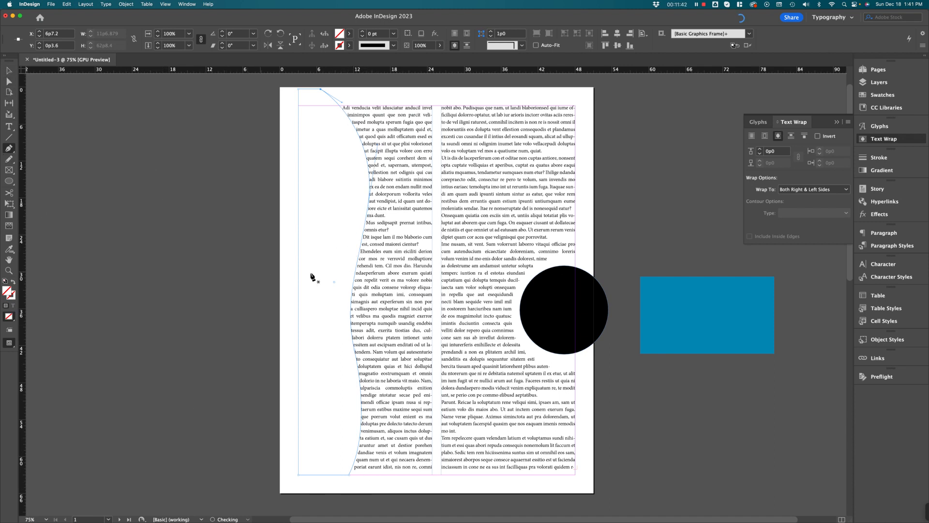
{"action": "left_click", "coordinate": [8, 70]}
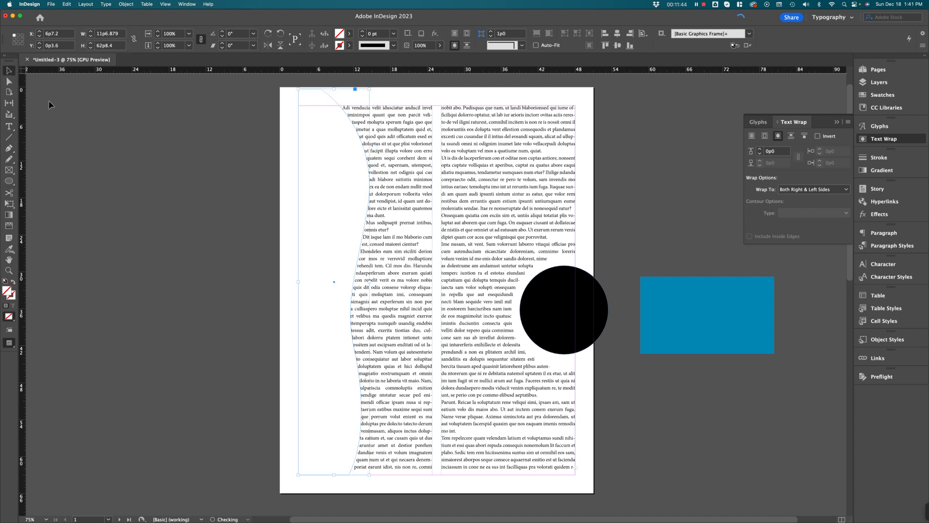
{"action": "left_click", "coordinate": [352, 189]}
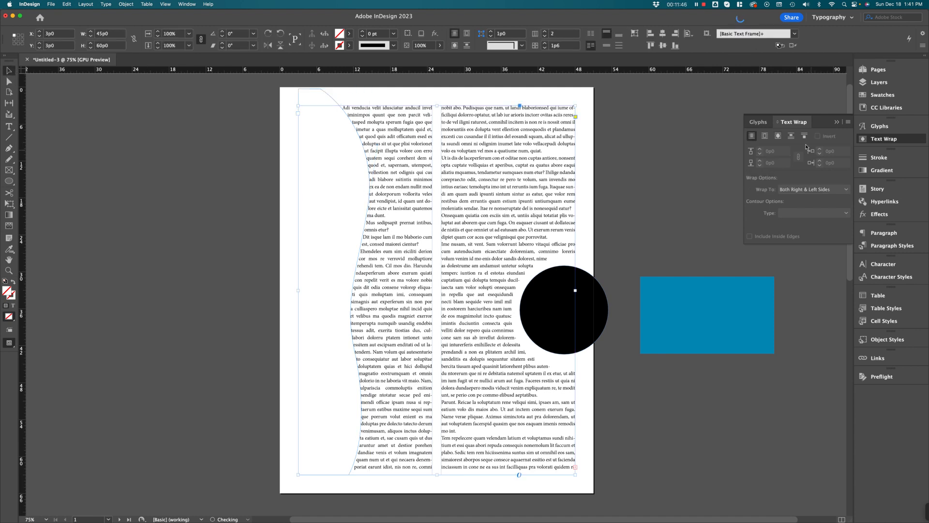
{"action": "left_click", "coordinate": [328, 95]}
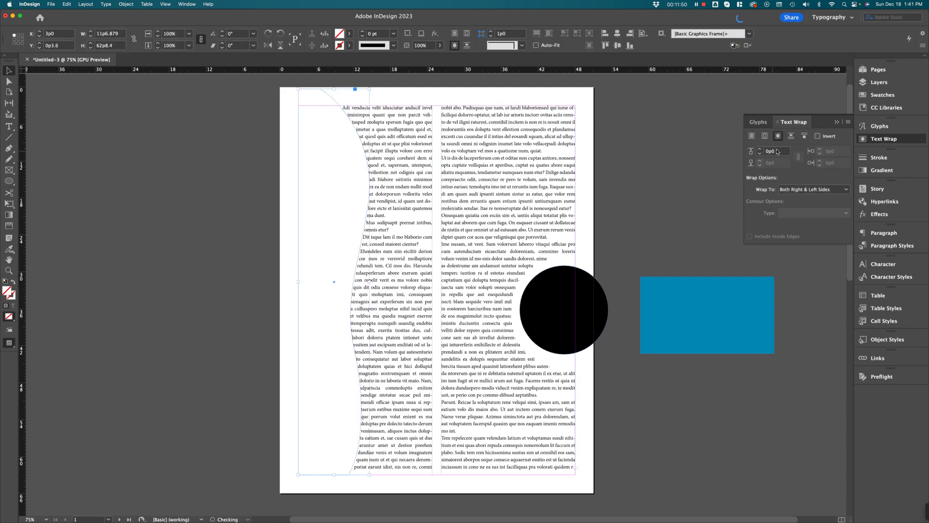
Step: Set the wavy shape's wrap offset to 1p1
{"action": "left_click", "coordinate": [760, 150]}
{"action": "left_click", "coordinate": [759, 151]}
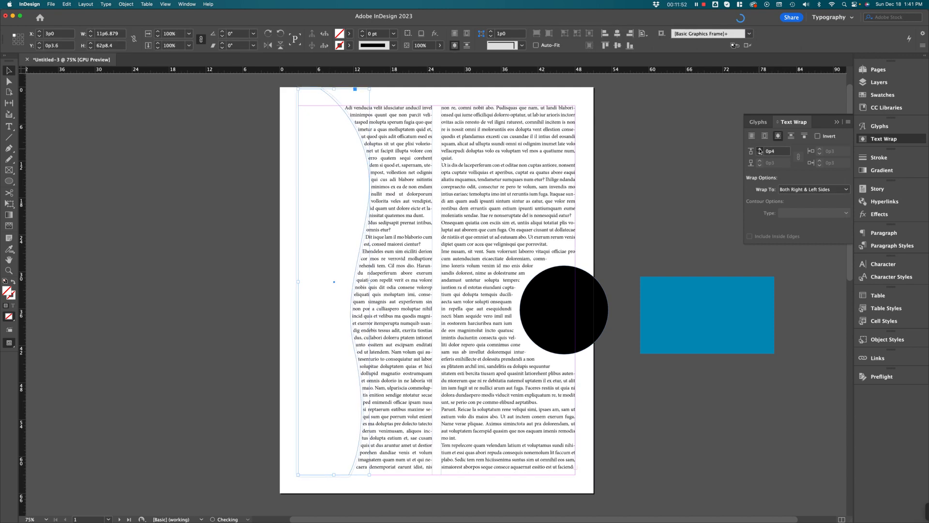
{"action": "left_click", "coordinate": [760, 151]}
{"action": "left_click", "coordinate": [760, 150]}
{"action": "left_click", "coordinate": [759, 151]}
{"action": "left_click", "coordinate": [760, 150]}
{"action": "left_click", "coordinate": [760, 151]}
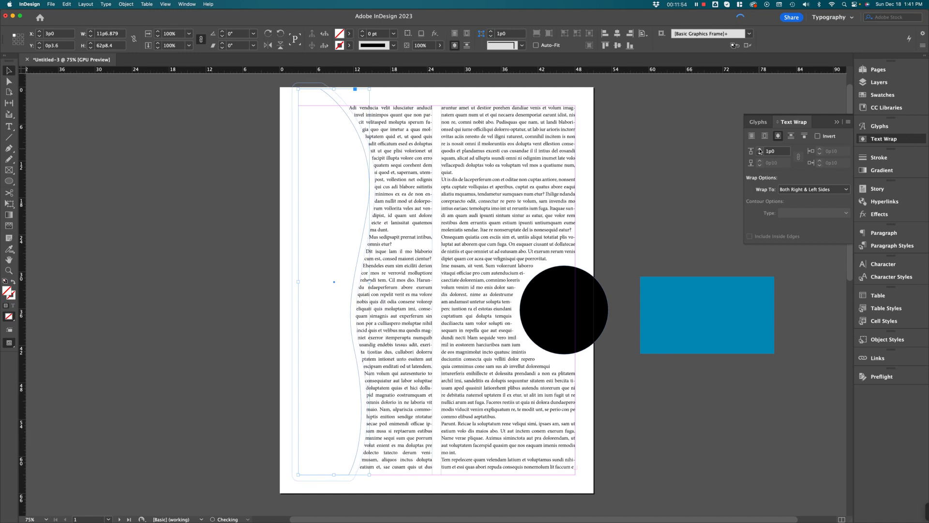
{"action": "left_click", "coordinate": [760, 150]}
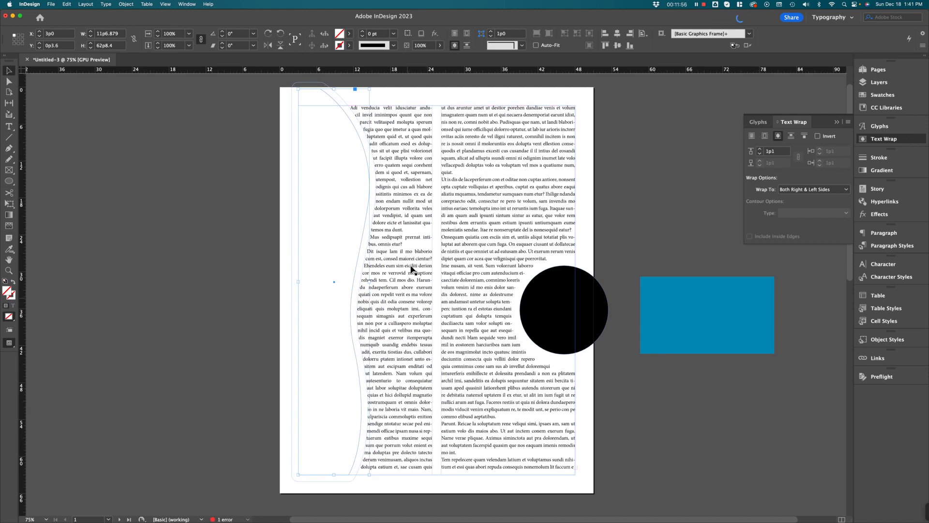
{"action": "left_click", "coordinate": [677, 191]}
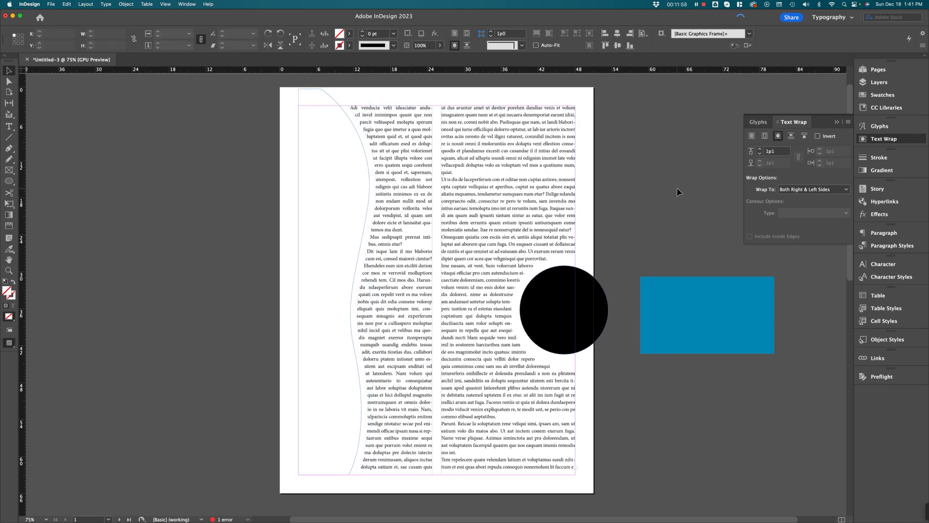
{"action": "left_click", "coordinate": [349, 225]}
{"action": "left_click_drag", "start_coordinate": [348, 223], "coordinate": [87, 224]}
{"action": "key", "text": "super+z"}
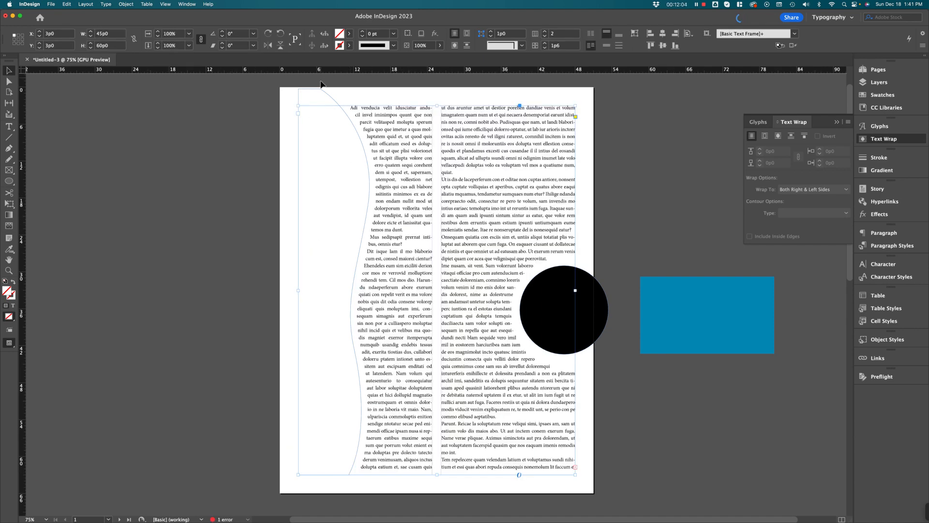
Step: Move the wavy pen shape off one side of the page and the black circle off the other to about X 57p7, Y 9p0
{"action": "left_click_drag", "start_coordinate": [331, 98], "coordinate": [135, 102]}
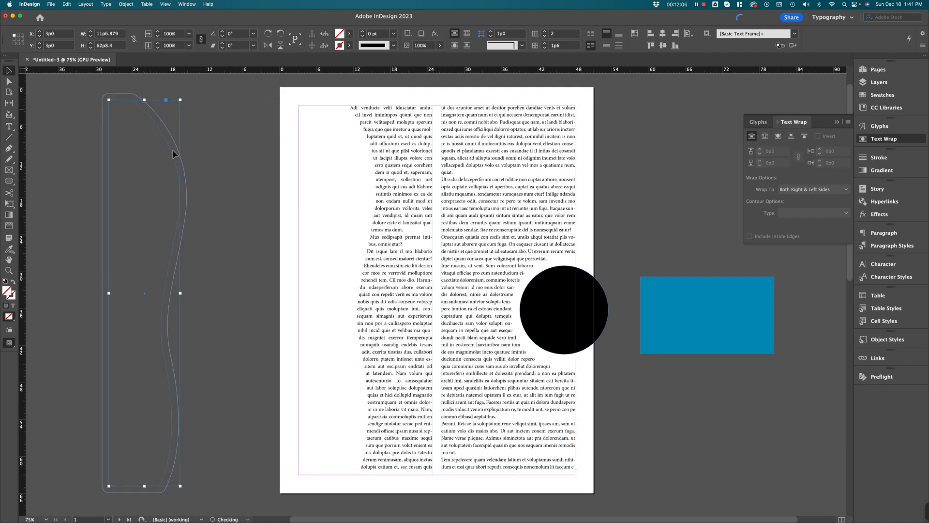
{"action": "left_click_drag", "start_coordinate": [543, 311], "coordinate": [658, 189]}
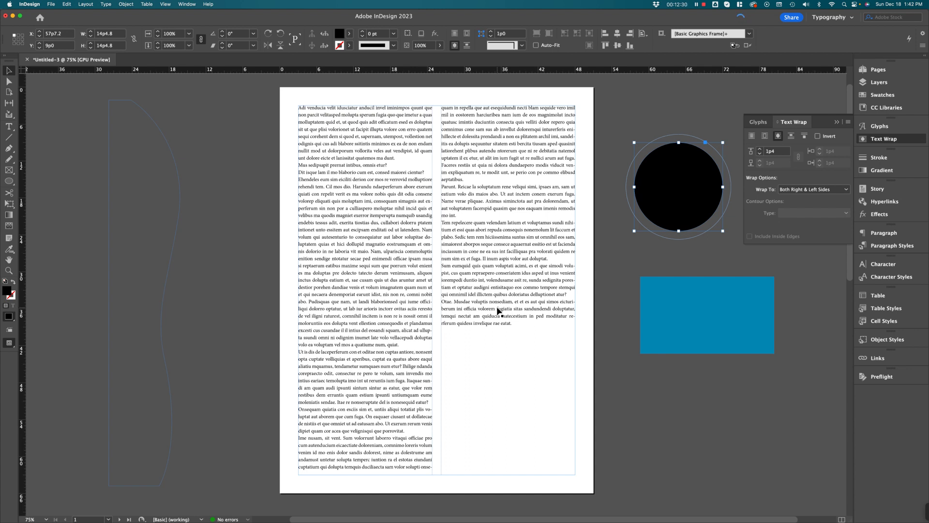
{"action": "left_click", "coordinate": [637, 394]}
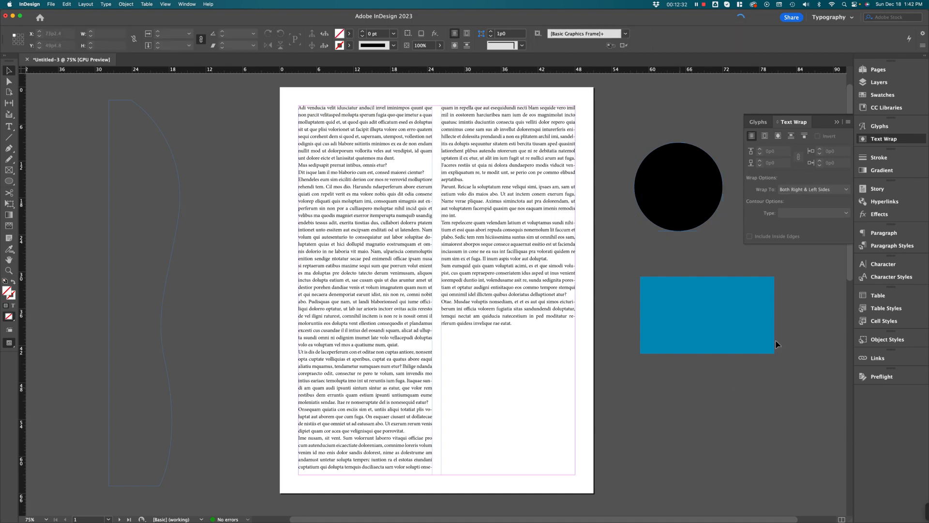
Step: Switch to Photoshop and compare pitcher-ol-n-mask.psd with its top three layers hidden and shown
{"action": "key", "text": "super+Tab"}
{"action": "left_click", "coordinate": [107, 264]}
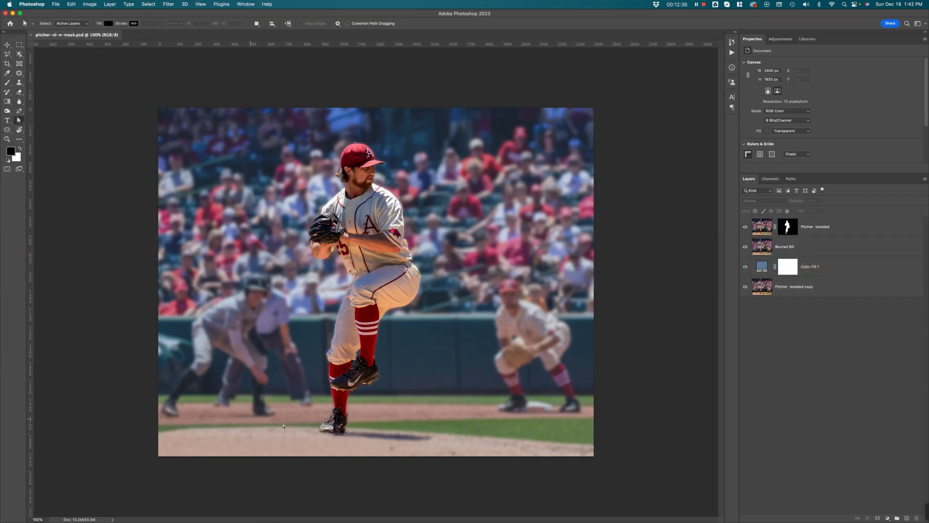
{"action": "left_click_drag", "start_coordinate": [745, 227], "coordinate": [745, 273]}
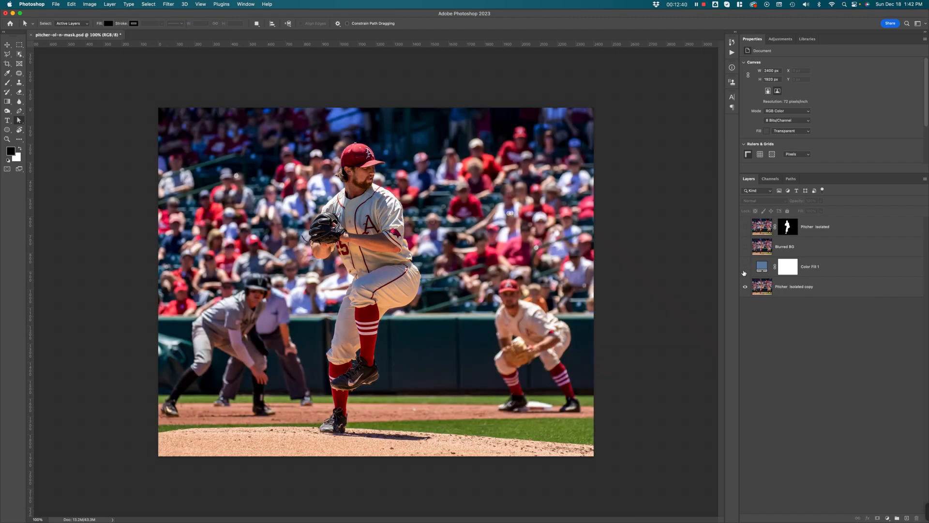
{"action": "left_click", "coordinate": [745, 226]}
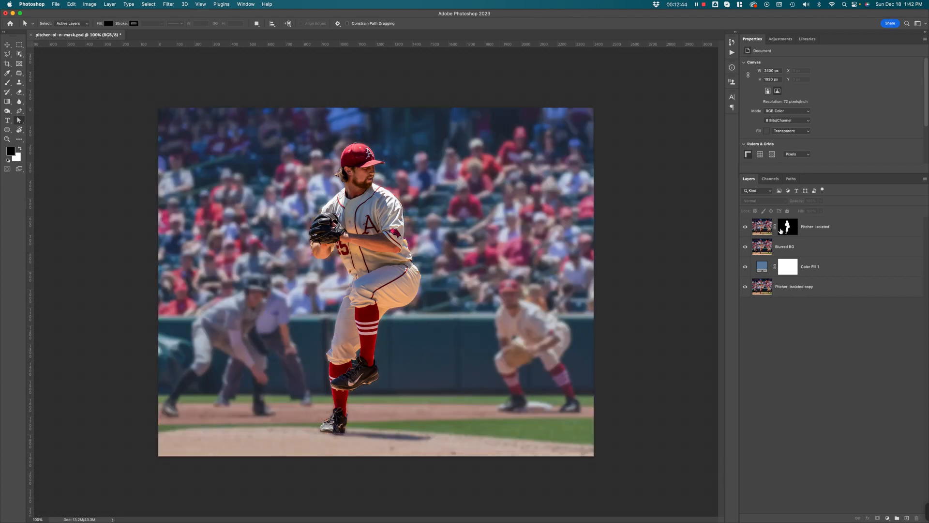
{"action": "left_click", "coordinate": [754, 228]}
{"action": "left_click", "coordinate": [746, 229]}
{"action": "left_click", "coordinate": [748, 230]}
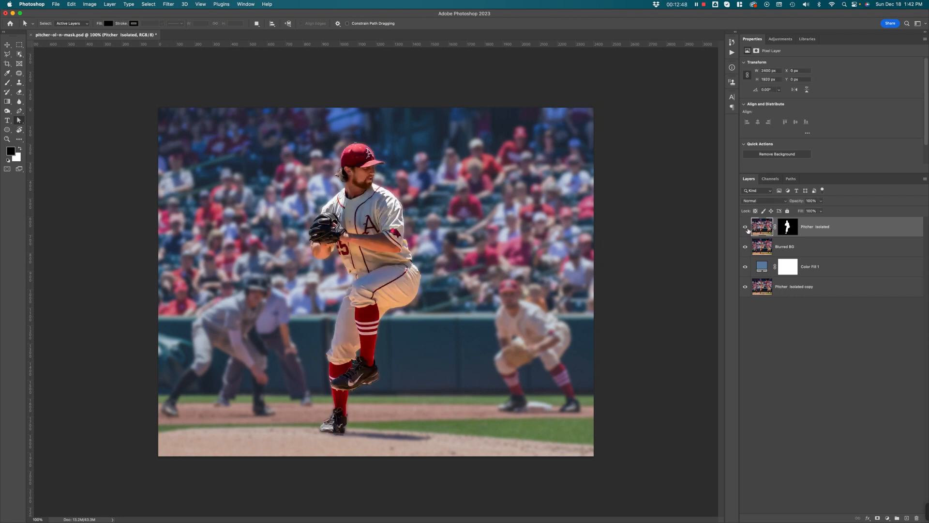
Step: Inspect the masked pitcher without the Blurred BG layer and on transparency, restoring all layers and leaving none selected
{"action": "left_click", "coordinate": [759, 249]}
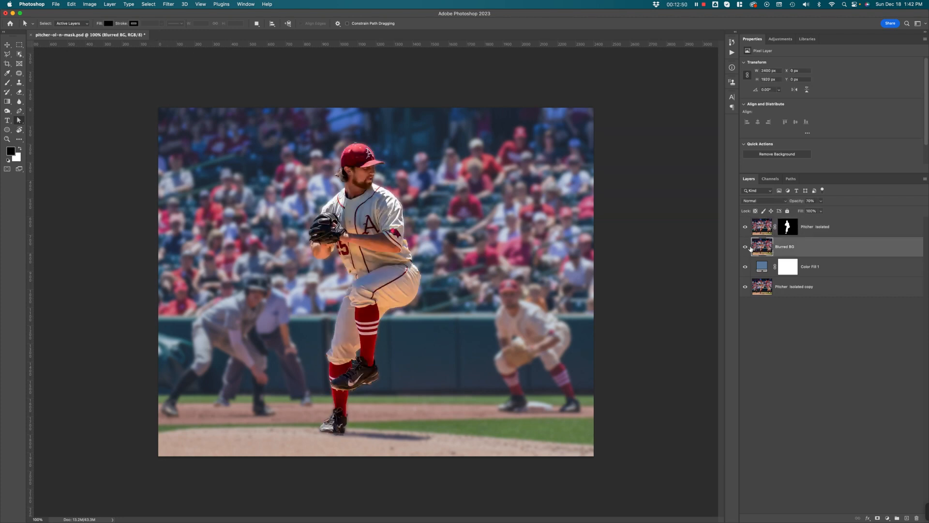
{"action": "left_click", "coordinate": [746, 247]}
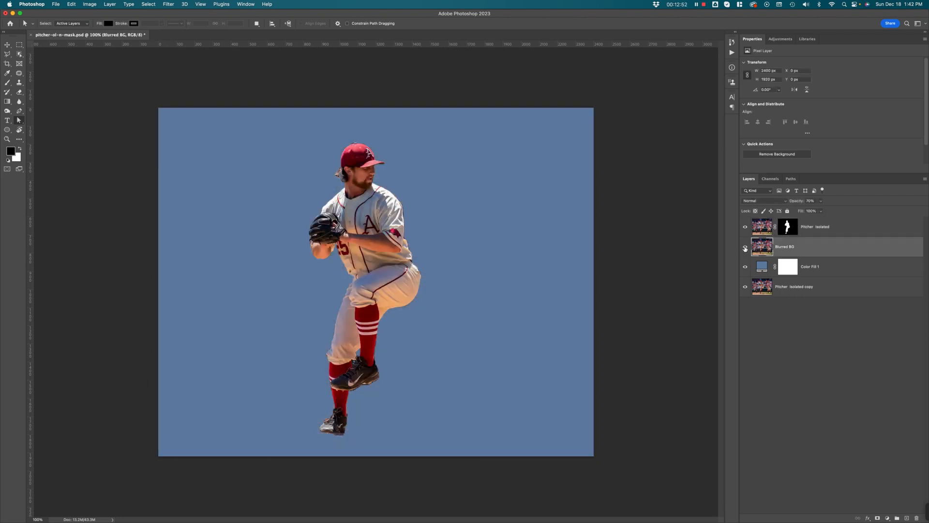
{"action": "left_click", "coordinate": [746, 247]}
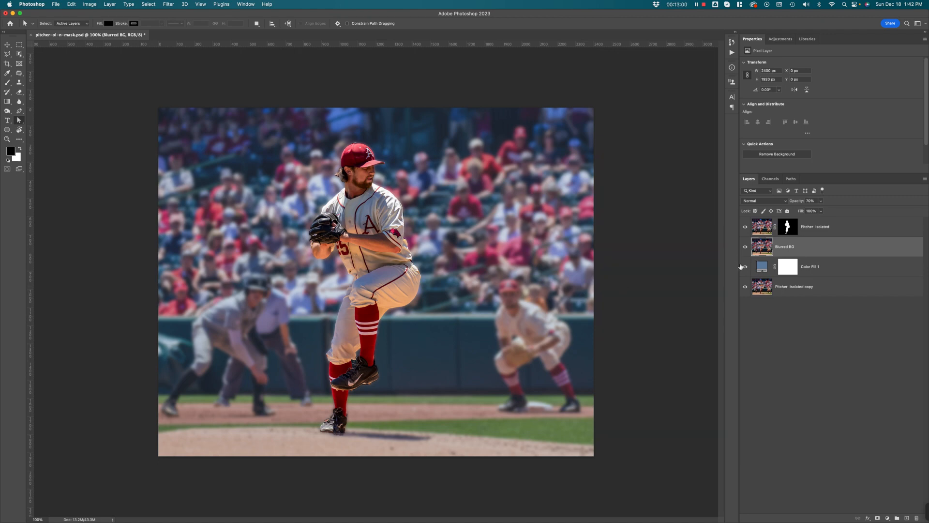
{"action": "left_click_drag", "start_coordinate": [746, 248], "coordinate": [762, 396]}
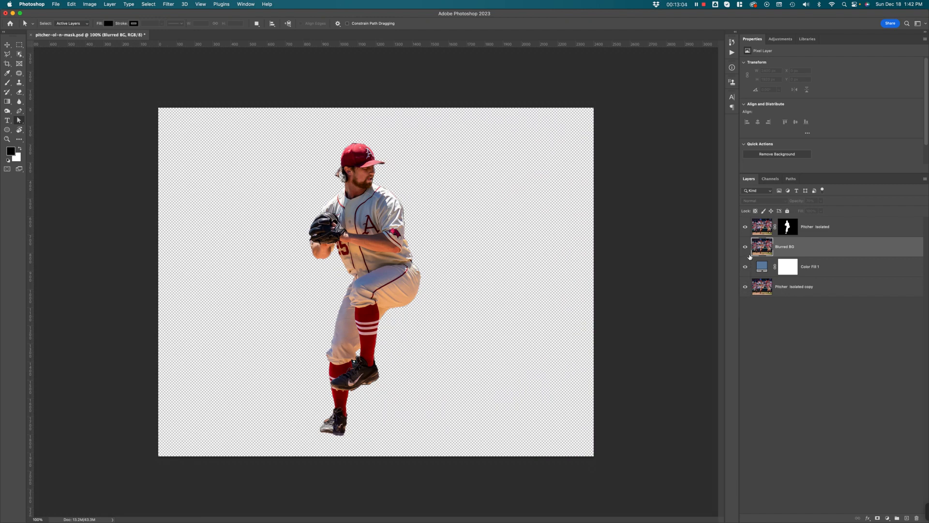
{"action": "left_click_drag", "start_coordinate": [750, 257], "coordinate": [751, 251]}
{"action": "left_click", "coordinate": [761, 229]}
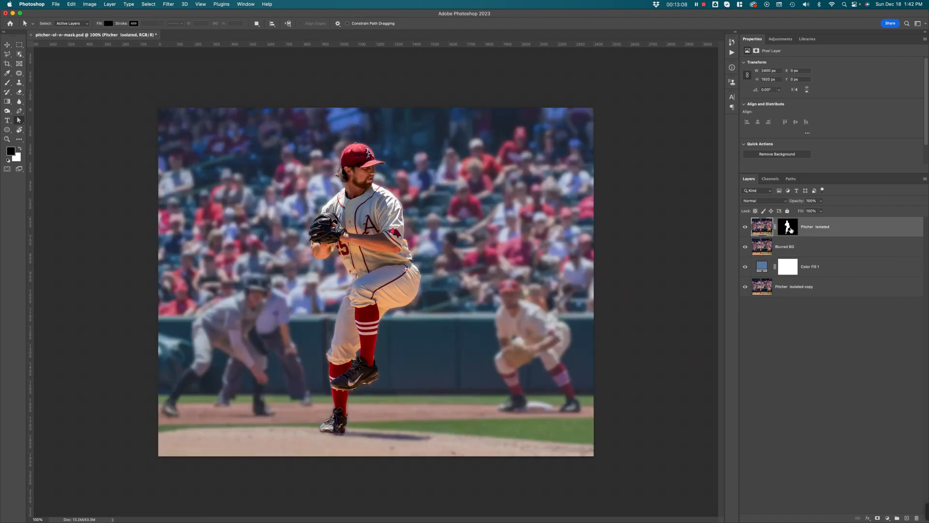
{"action": "left_click", "coordinate": [786, 419]}
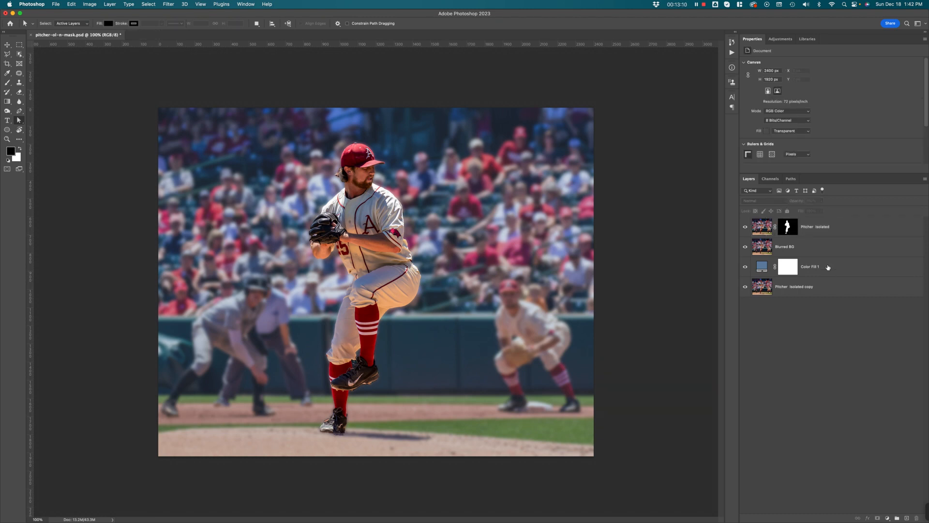
Step: Examine the saved Pitcher OL path around the pitcher and return to the layer list
{"action": "left_click", "coordinate": [795, 181]}
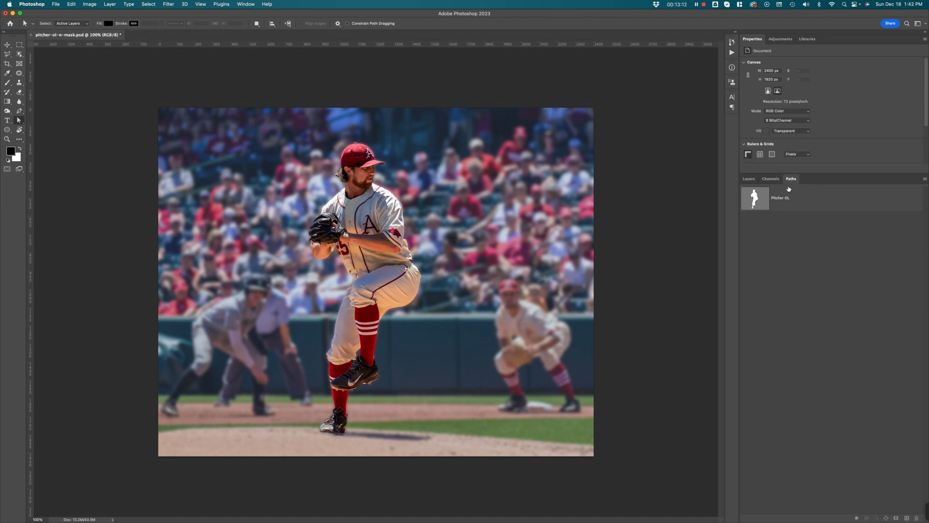
{"action": "left_click", "coordinate": [761, 202]}
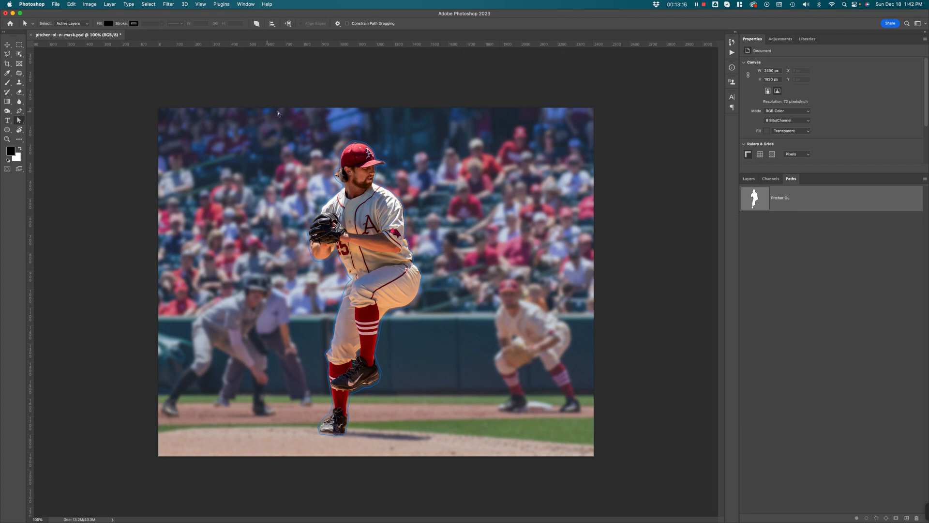
{"action": "left_click_drag", "start_coordinate": [316, 101], "coordinate": [479, 300]}
{"action": "left_click", "coordinate": [797, 270]}
{"action": "left_click", "coordinate": [793, 203]}
{"action": "left_click", "coordinate": [749, 178]}
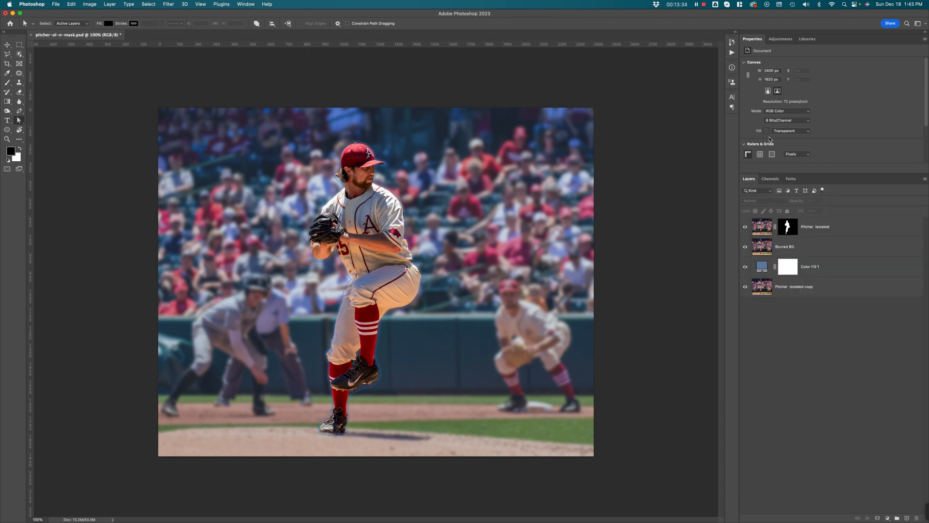
Step: Switch back to InDesign and delete the wavy pen shape from the pasteboard
{"action": "key", "text": "super+Tab"}
{"action": "left_click", "coordinate": [82, 265]}
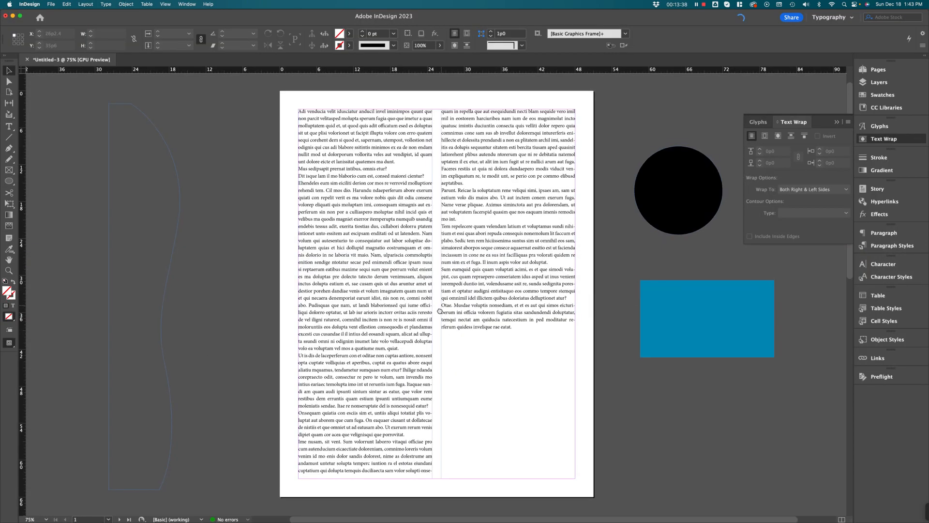
{"action": "left_click", "coordinate": [100, 264]}
{"action": "key", "text": "Delete"}
Step: Choose pitcher-ol-n-mask.psd from the Photos folder for placing, with Show Import Options turned on
{"action": "key", "text": "super+d"}
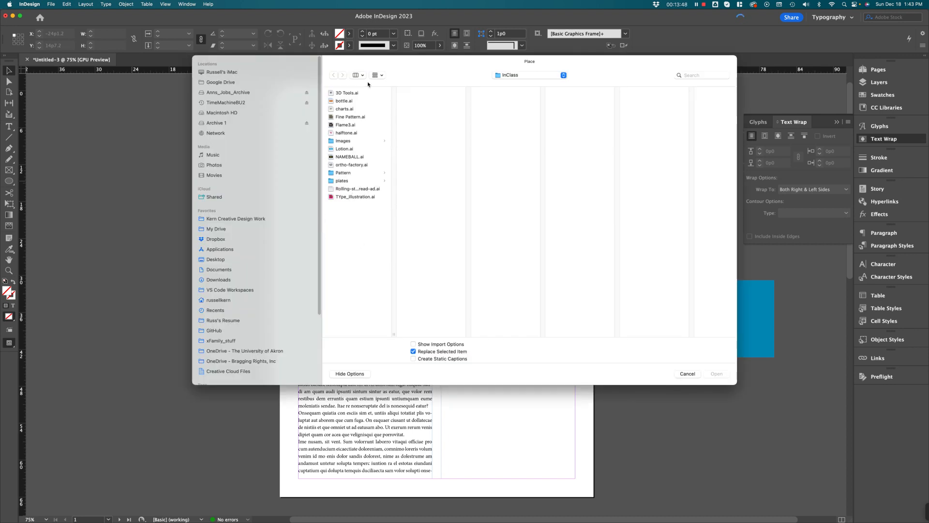
{"action": "left_click", "coordinate": [500, 76]}
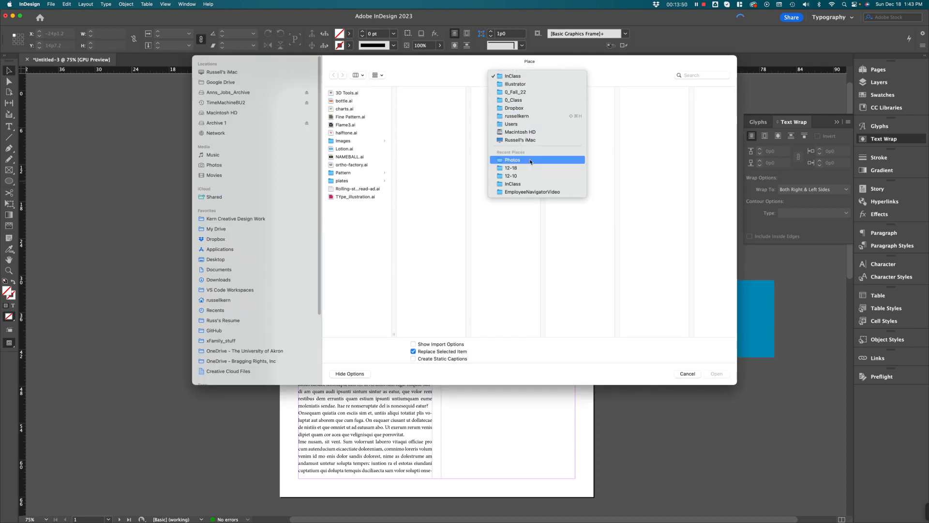
{"action": "left_click", "coordinate": [513, 159]}
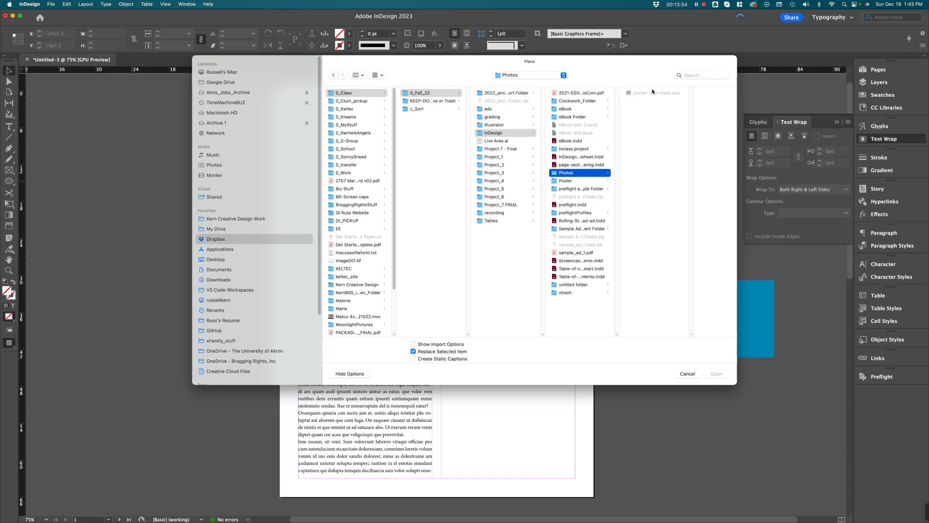
{"action": "left_click_drag", "start_coordinate": [638, 68], "coordinate": [503, 83]}
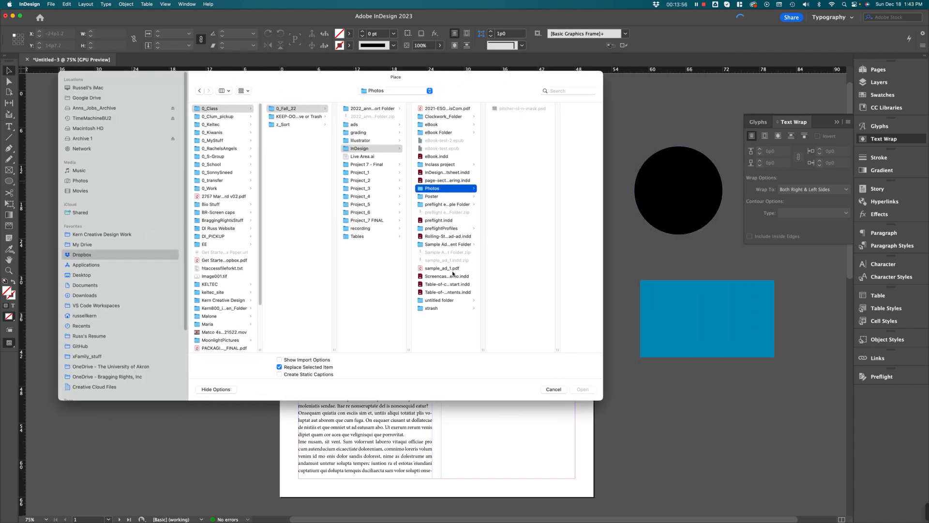
{"action": "left_click", "coordinate": [438, 204]}
{"action": "left_click", "coordinate": [439, 196]}
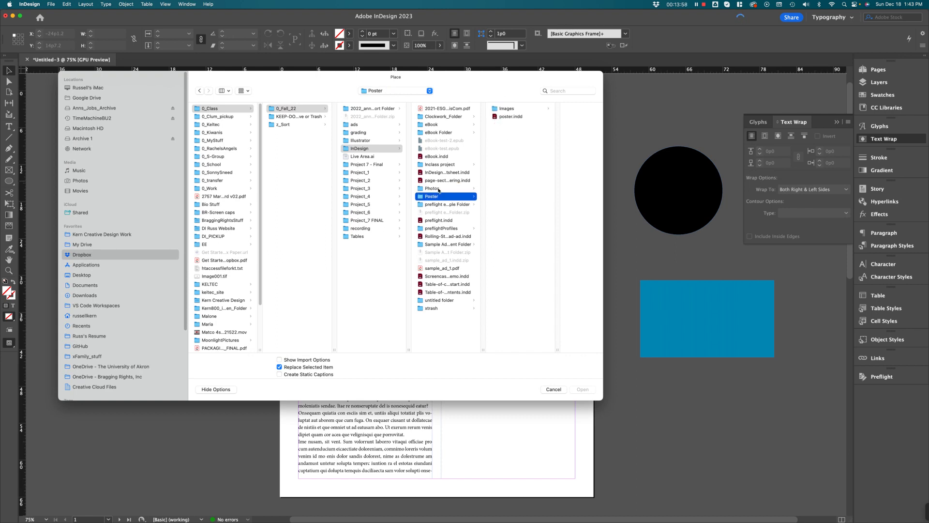
{"action": "left_click", "coordinate": [438, 189]}
{"action": "left_click", "coordinate": [501, 110]}
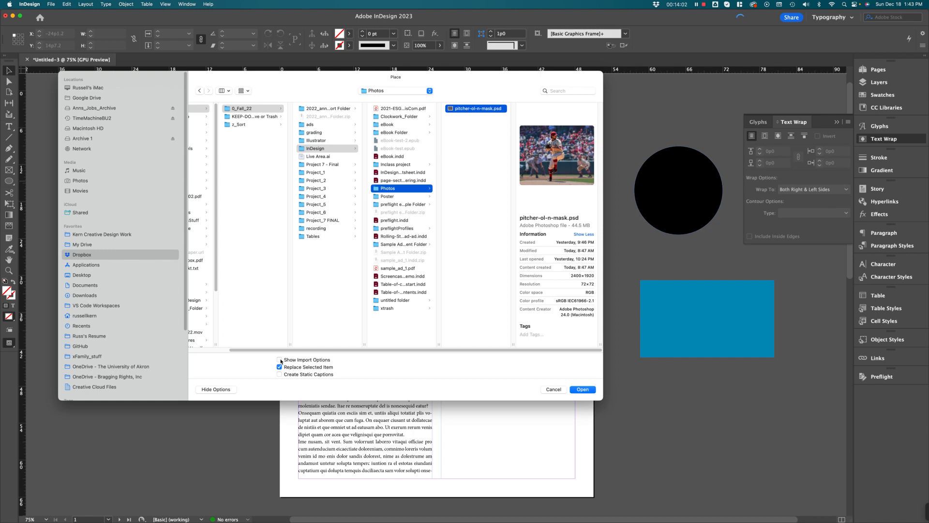
{"action": "left_click", "coordinate": [587, 391]}
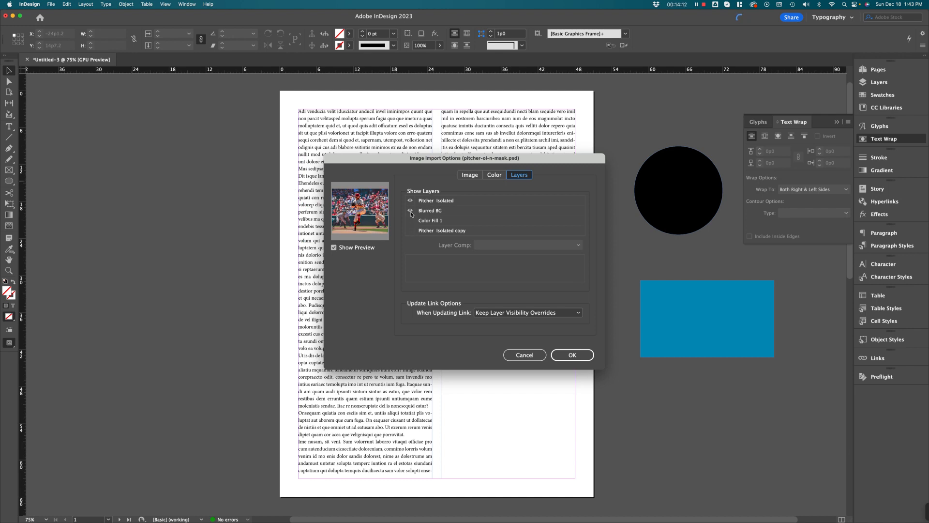
Step: Import only the Pitcher Isolated layer and place the image from the page's upper corner at about 82p0 wide and 65p7 high
{"action": "left_click", "coordinate": [411, 213]}
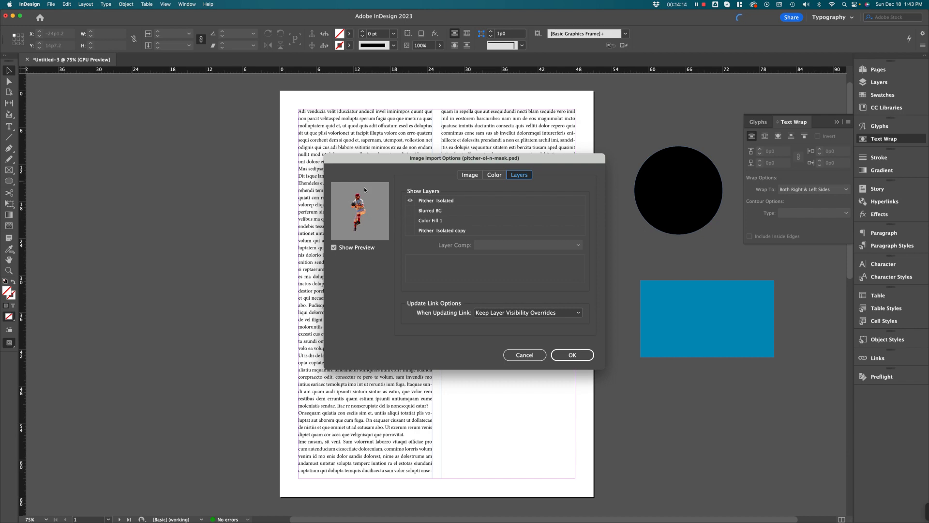
{"action": "left_click", "coordinate": [572, 354]}
{"action": "left_click", "coordinate": [324, 125]}
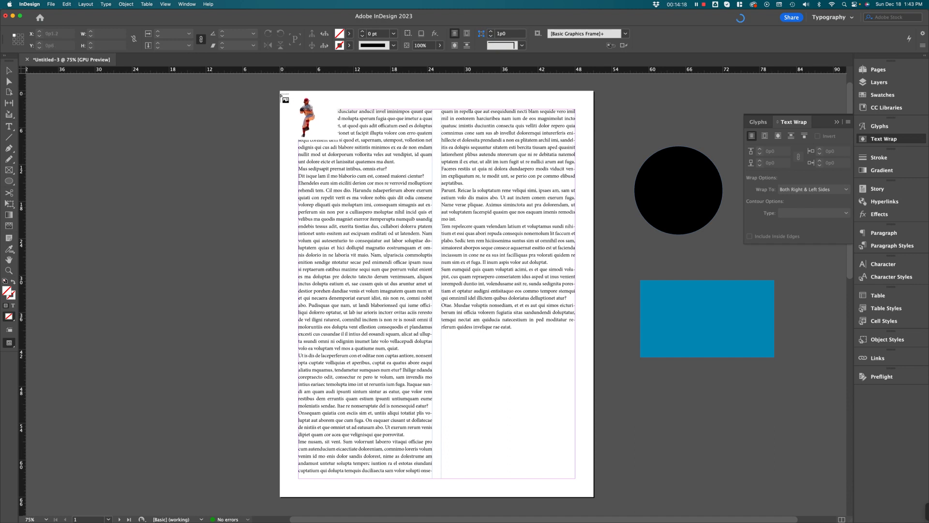
{"action": "left_click_drag", "start_coordinate": [280, 92], "coordinate": [790, 509]}
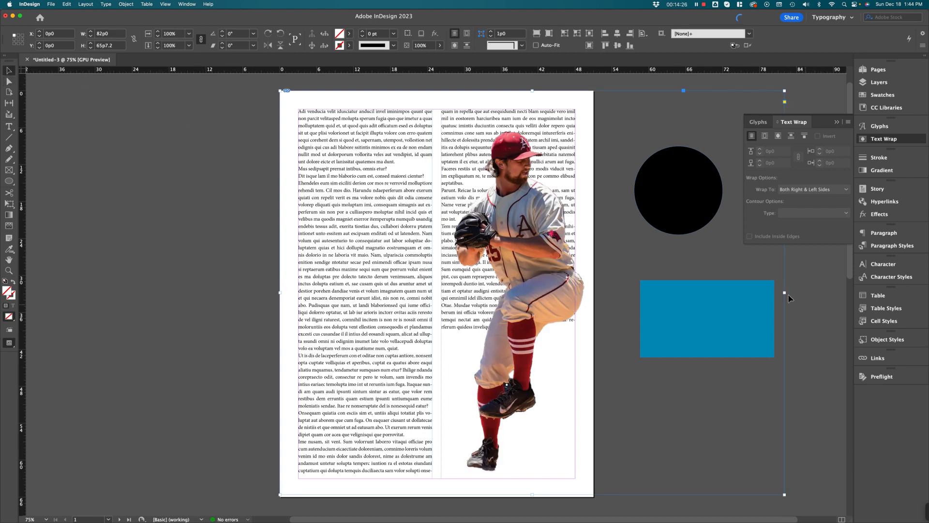
Step: Crop the image frame's sides to about 27p9 wide and move the pitcher between the two columns at about X 11p3.6, Y 0p0
{"action": "left_click_drag", "start_coordinate": [785, 293], "coordinate": [612, 293]}
{"action": "left_click_drag", "start_coordinate": [279, 292], "coordinate": [441, 293]}
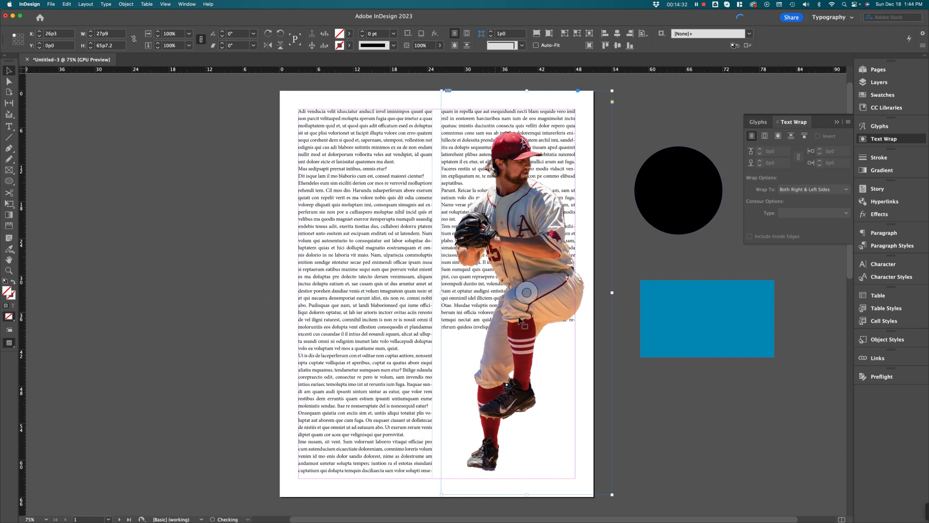
{"action": "left_click", "coordinate": [653, 393]}
{"action": "left_click_drag", "start_coordinate": [561, 305], "coordinate": [469, 306]}
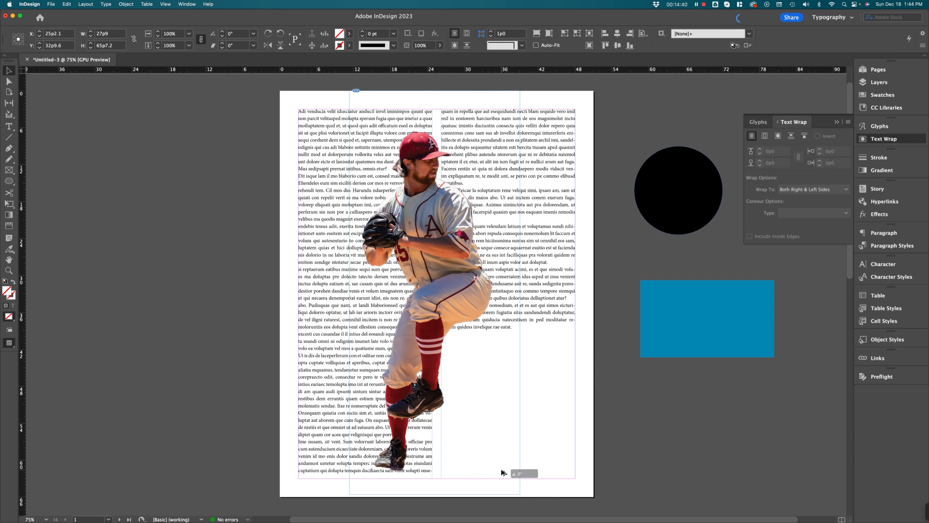
{"action": "left_click_drag", "start_coordinate": [520, 494], "coordinate": [489, 464]}
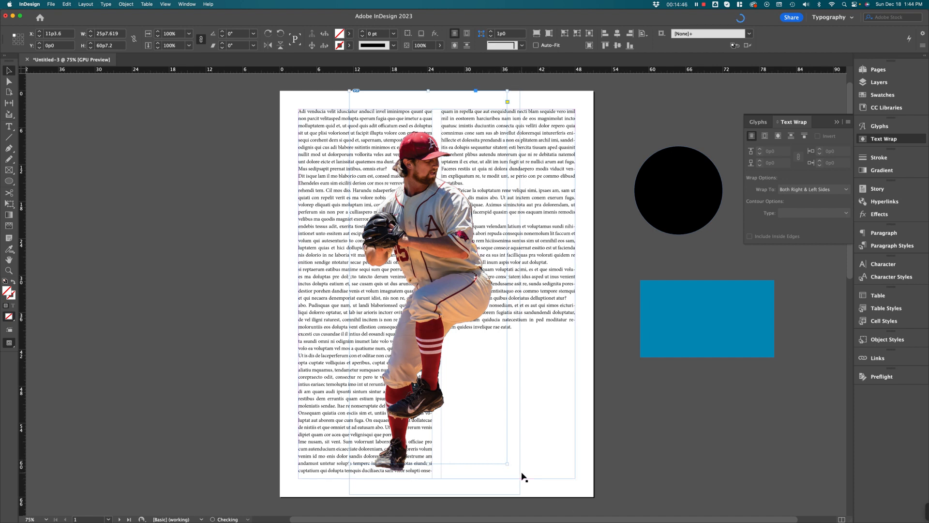
{"action": "key", "text": "super+z"}
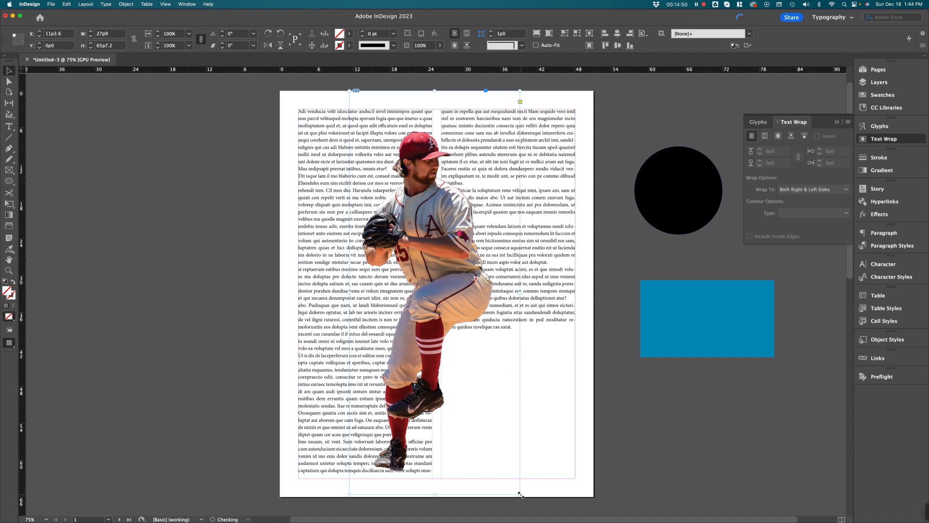
{"action": "left_click_drag", "start_coordinate": [520, 494], "coordinate": [475, 453]}
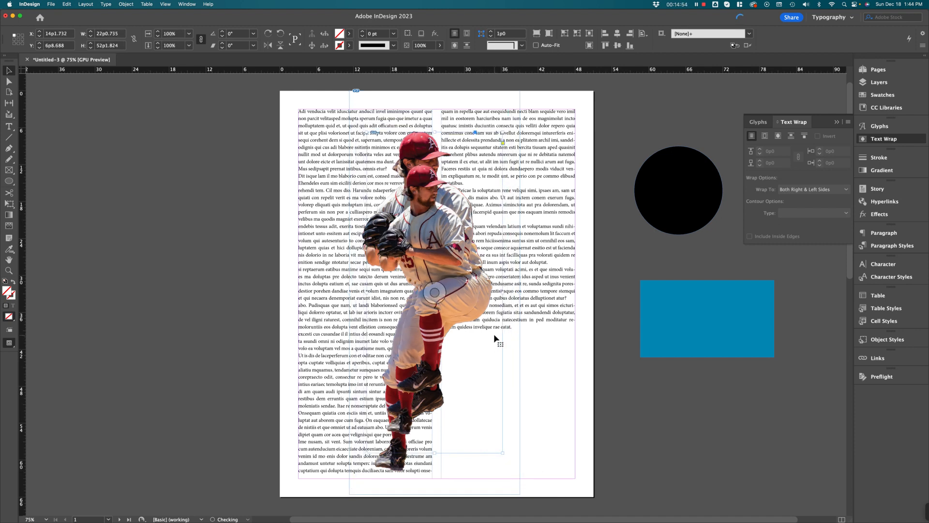
{"action": "key", "text": "super+z"}
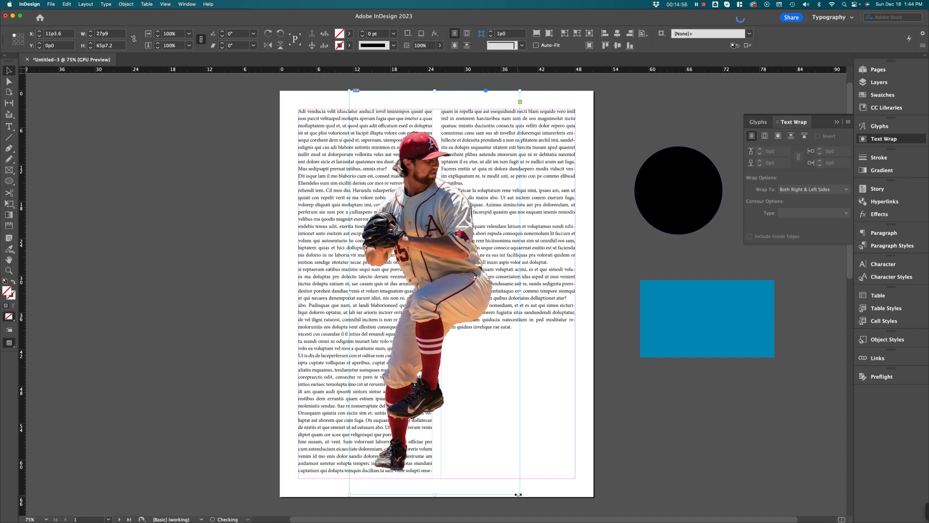
Step: Make a reduced copy of the pitcher image about 25p0 wide and 59p2 high, and move it onto the pasteboard beside the page
{"action": "left_click_drag", "start_coordinate": [520, 494], "coordinate": [489, 449]}
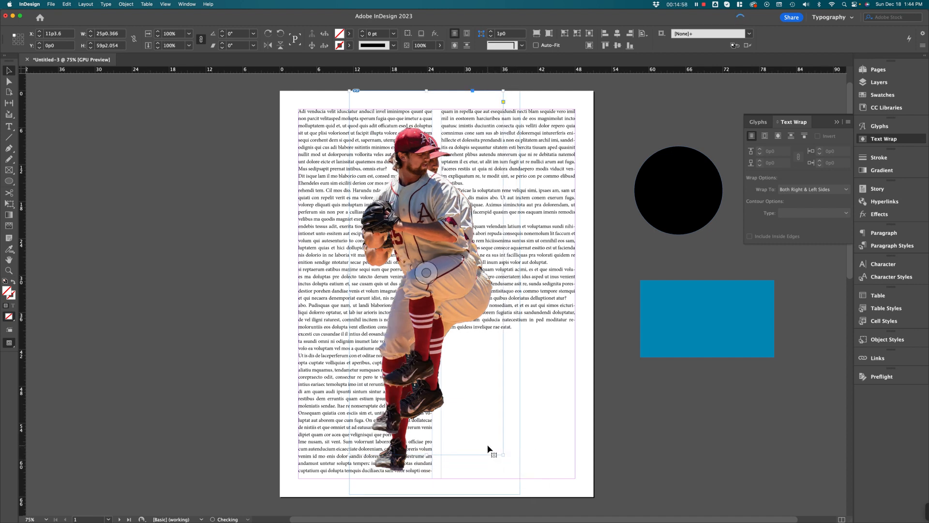
{"action": "left_click_drag", "start_coordinate": [435, 264], "coordinate": [144, 280]}
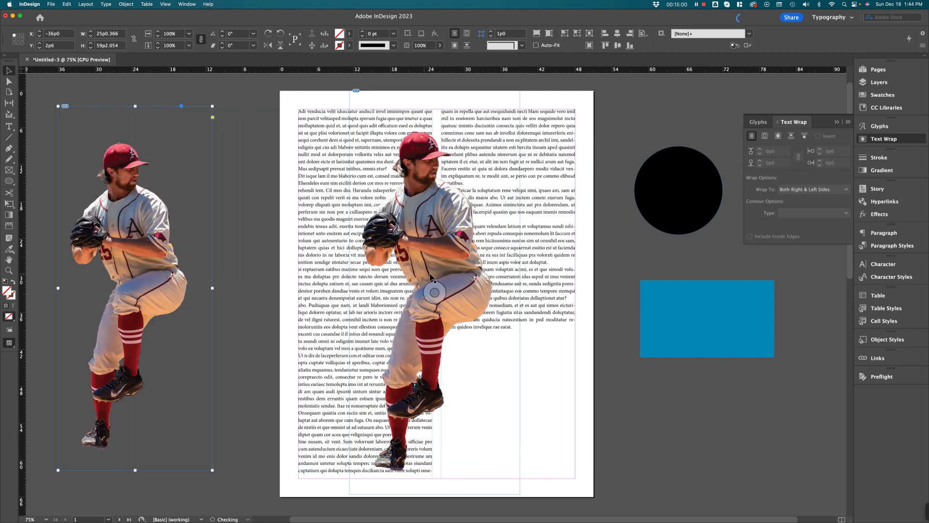
Step: Scale the original pitcher to about 24p9 by 58p6 at about X 13p10.5, Y 3p0, and delete the copy on the pasteboard
{"action": "left_click", "coordinate": [486, 473]}
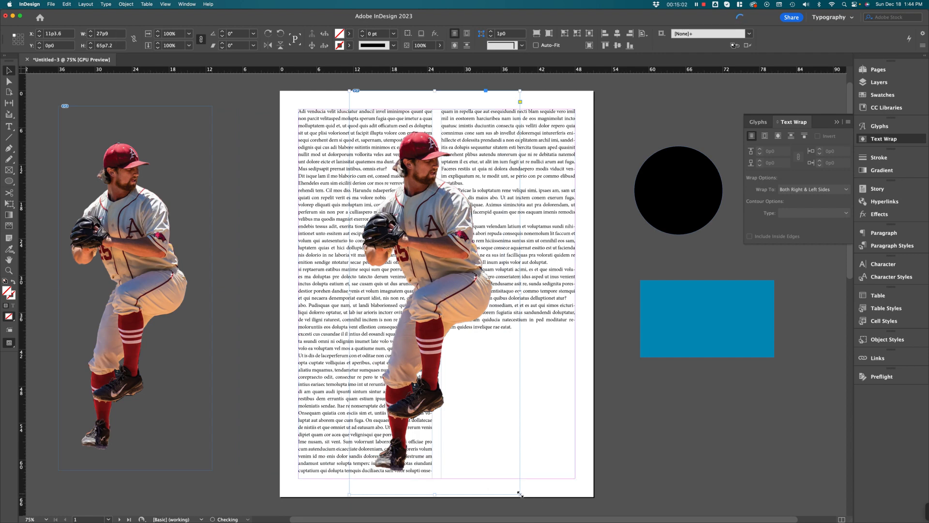
{"action": "left_click_drag", "start_coordinate": [518, 490], "coordinate": [502, 451]}
{"action": "left_click_drag", "start_coordinate": [450, 285], "coordinate": [458, 296]}
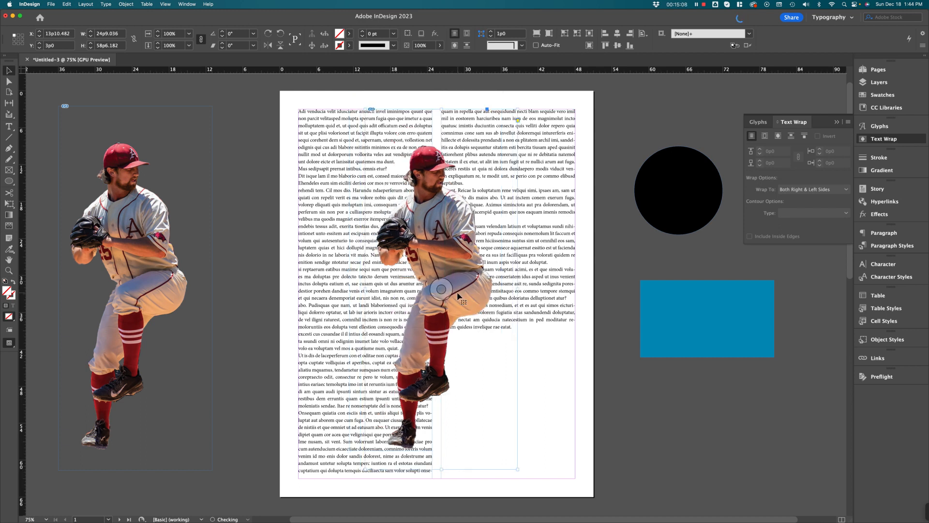
{"action": "left_click", "coordinate": [143, 283]}
{"action": "key", "text": "Delete"}
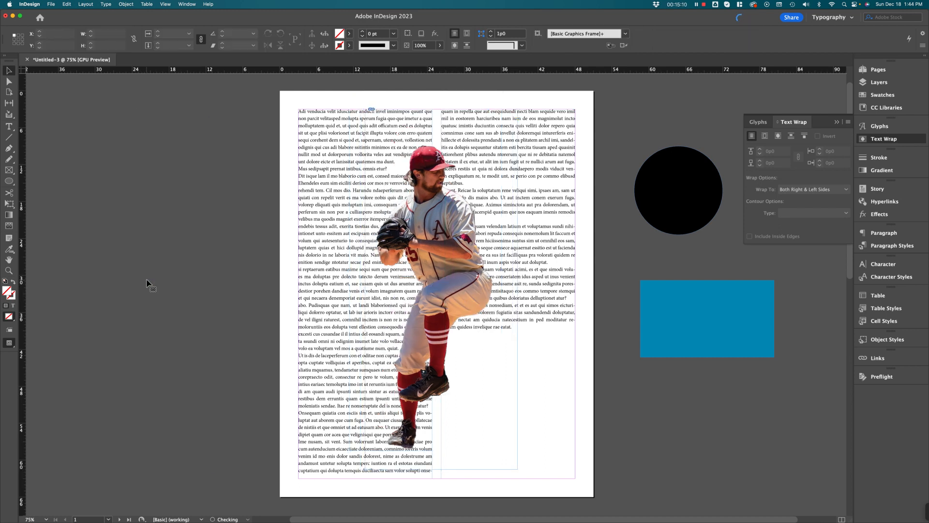
Step: Wrap the column text around the pitcher's object shape, with the contour type set to Alpha Channel
{"action": "left_click", "coordinate": [431, 206]}
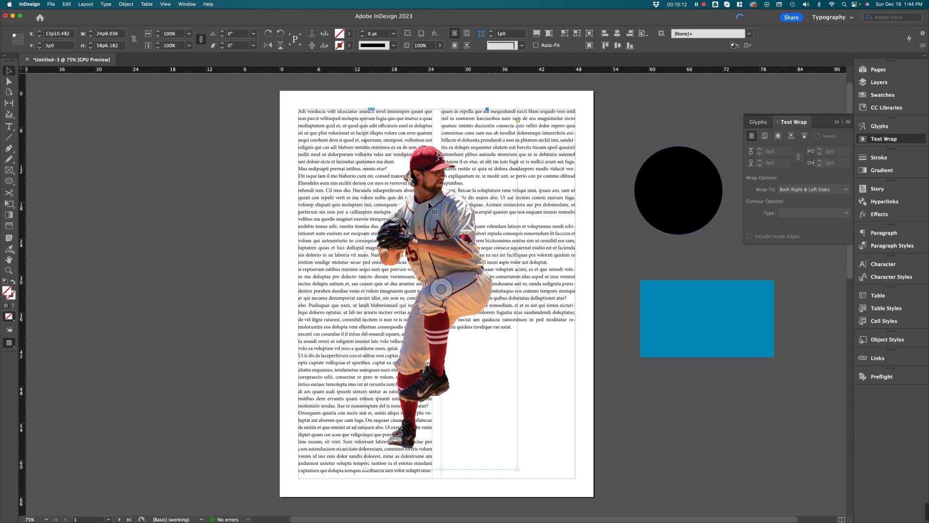
{"action": "left_click", "coordinate": [799, 124]}
{"action": "left_click", "coordinate": [889, 140]}
{"action": "left_click", "coordinate": [778, 137]}
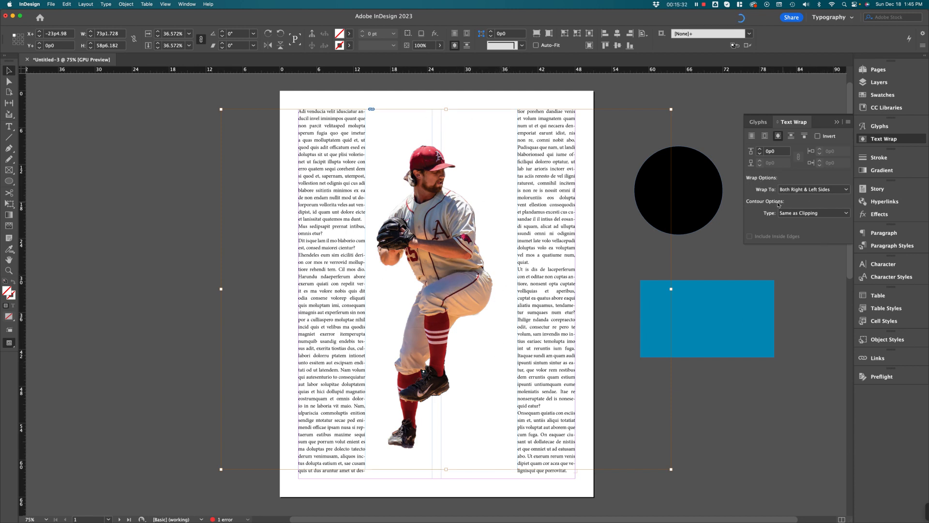
{"action": "left_click", "coordinate": [847, 216]}
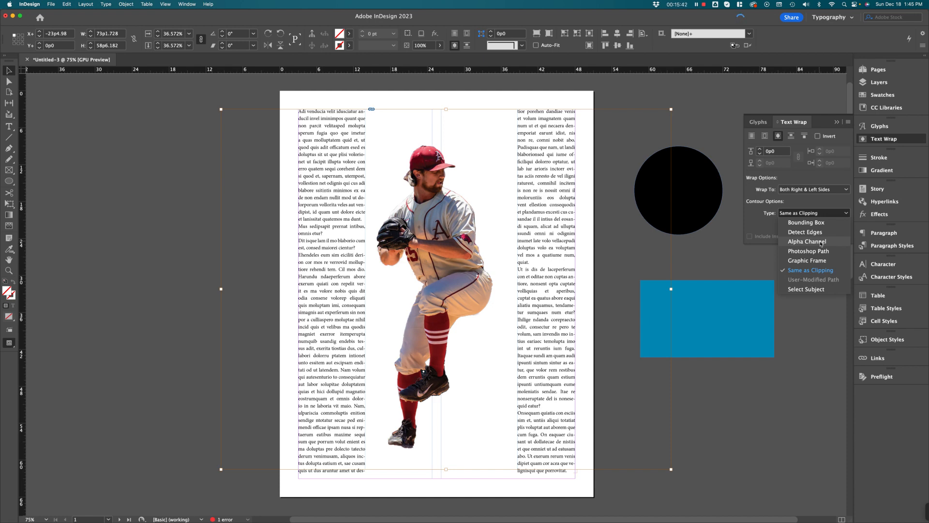
{"action": "left_click", "coordinate": [821, 242]}
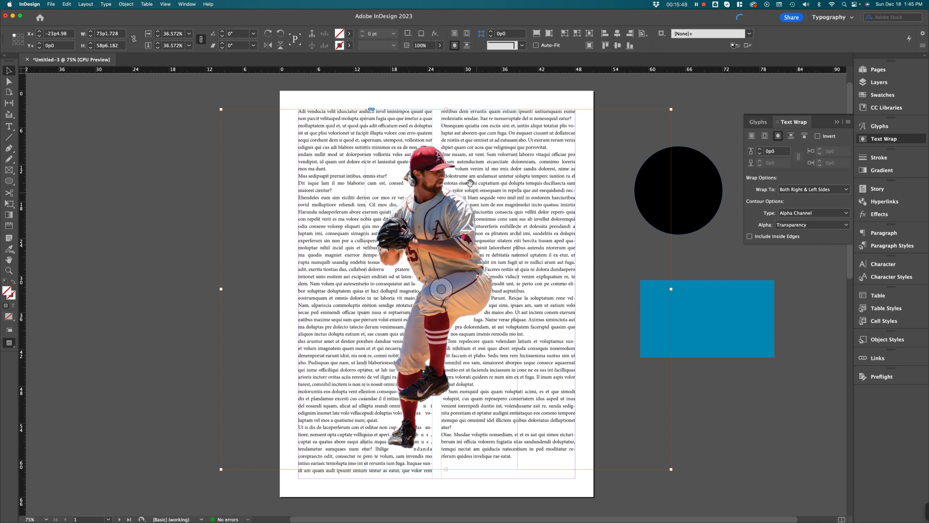
Step: Increase the pitcher's text wrap offset to 1p5 and deselect the image
{"action": "left_click", "coordinate": [760, 150]}
{"action": "left_click", "coordinate": [759, 150]}
{"action": "left_click", "coordinate": [759, 150]}
{"action": "left_click", "coordinate": [759, 150]}
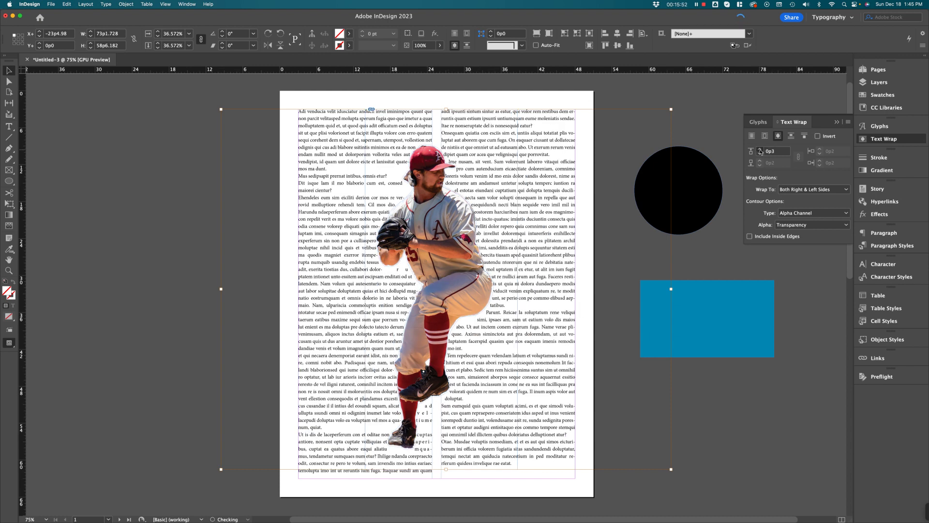
{"action": "left_click", "coordinate": [760, 151]}
{"action": "left_click", "coordinate": [759, 151]}
{"action": "left_click", "coordinate": [759, 151]}
{"action": "left_click", "coordinate": [760, 150]}
{"action": "left_click", "coordinate": [760, 151]}
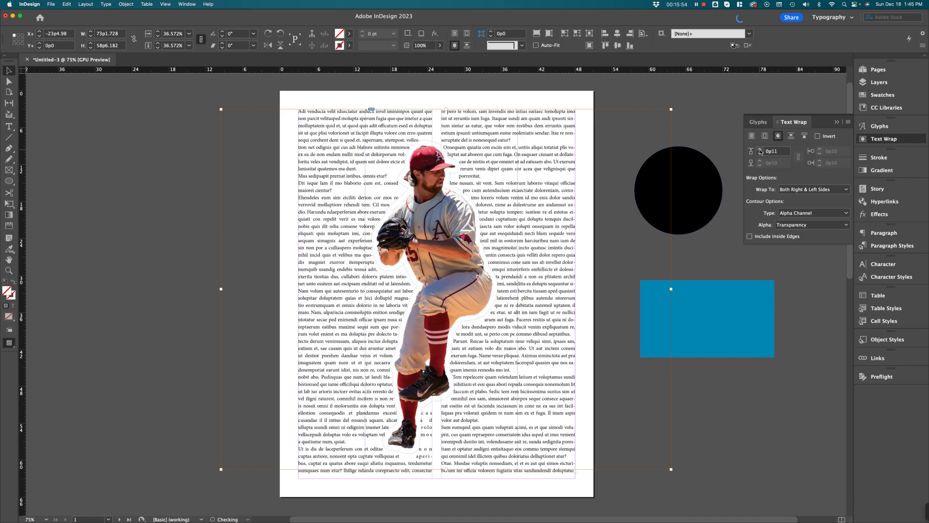
{"action": "left_click", "coordinate": [759, 150]}
{"action": "left_click", "coordinate": [759, 151]}
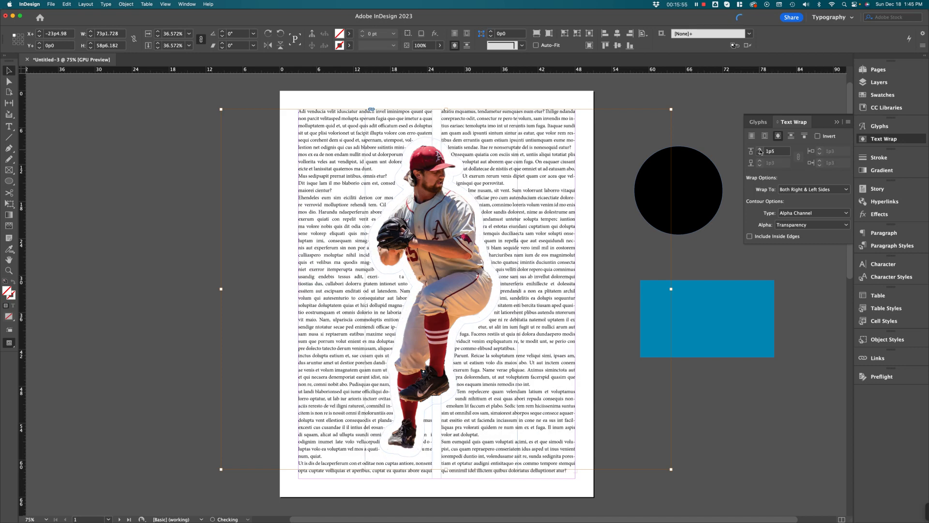
{"action": "left_click", "coordinate": [705, 259]}
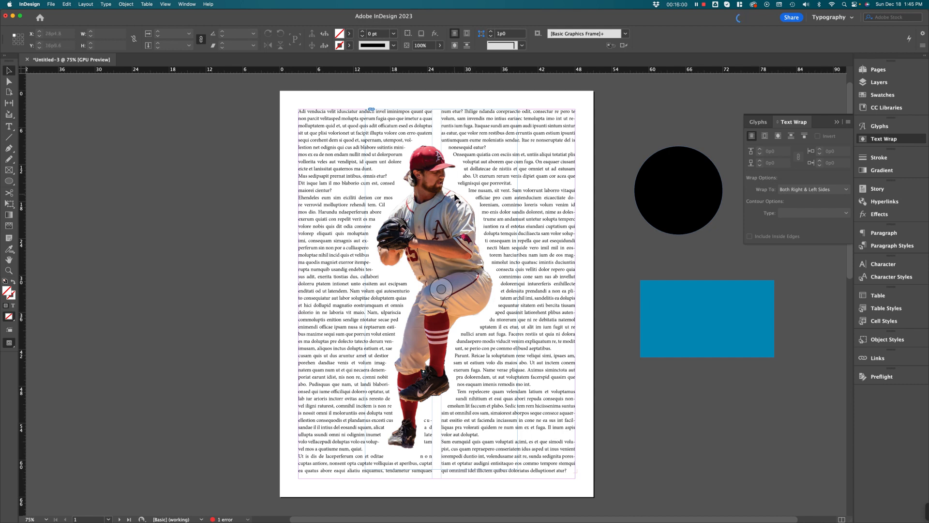
Step: Reselect the pitcher and review the available contour types and alpha channels for its text wrap
{"action": "left_click", "coordinate": [450, 227]}
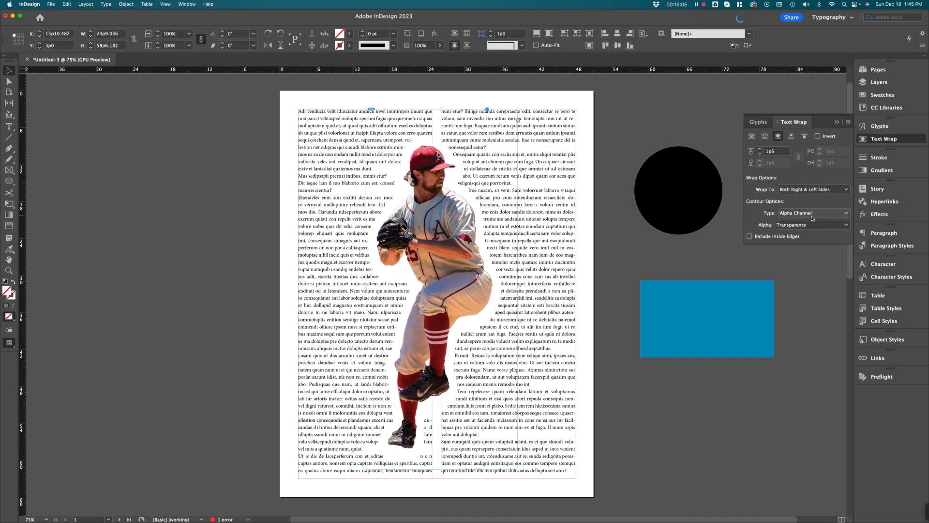
{"action": "left_click", "coordinate": [812, 215]}
{"action": "left_click", "coordinate": [747, 226]}
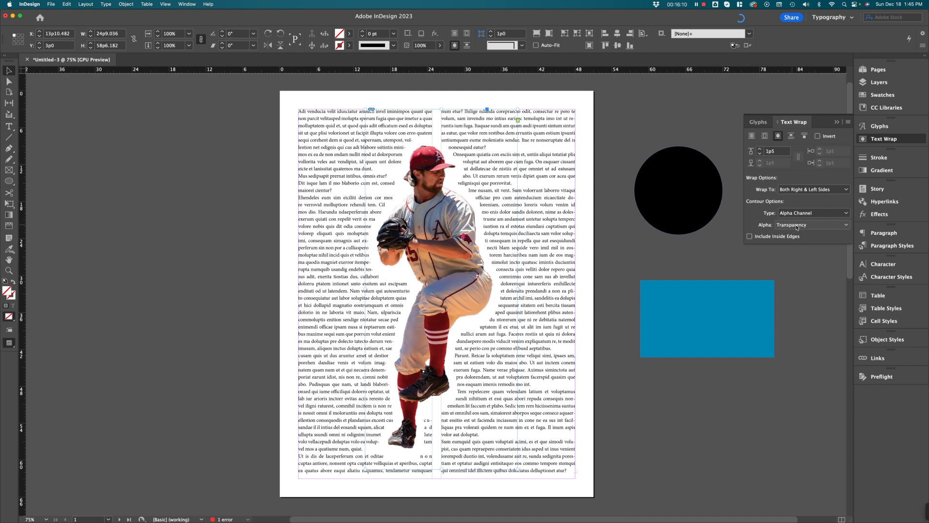
{"action": "left_click", "coordinate": [796, 226]}
{"action": "left_click", "coordinate": [795, 228]}
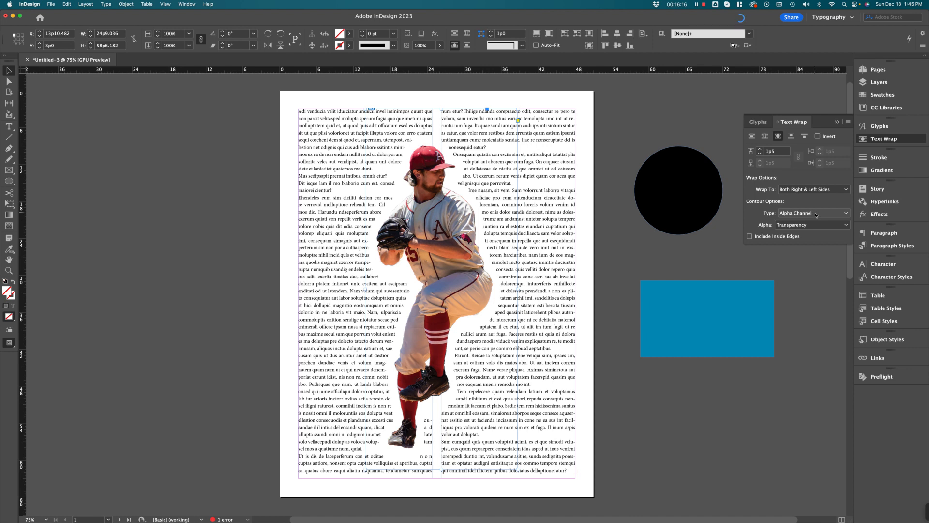
{"action": "left_click", "coordinate": [811, 226]}
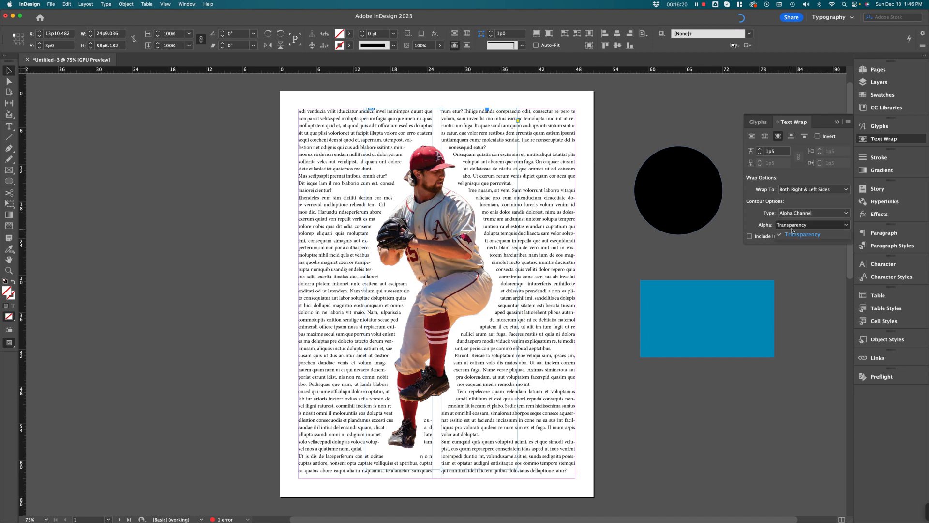
{"action": "left_click", "coordinate": [752, 222]}
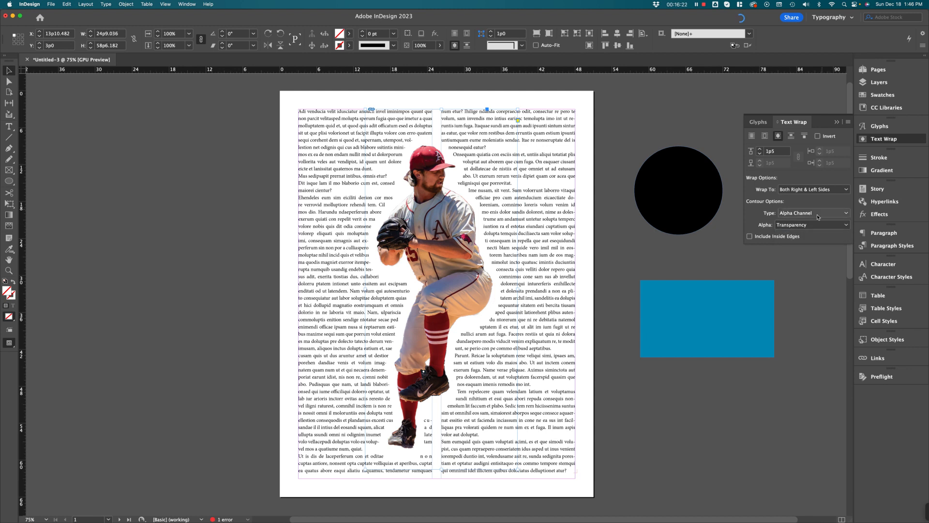
Step: Change the pitcher's wrap contour type to Photoshop Path, using the Pitcher OL path
{"action": "left_click", "coordinate": [802, 216]}
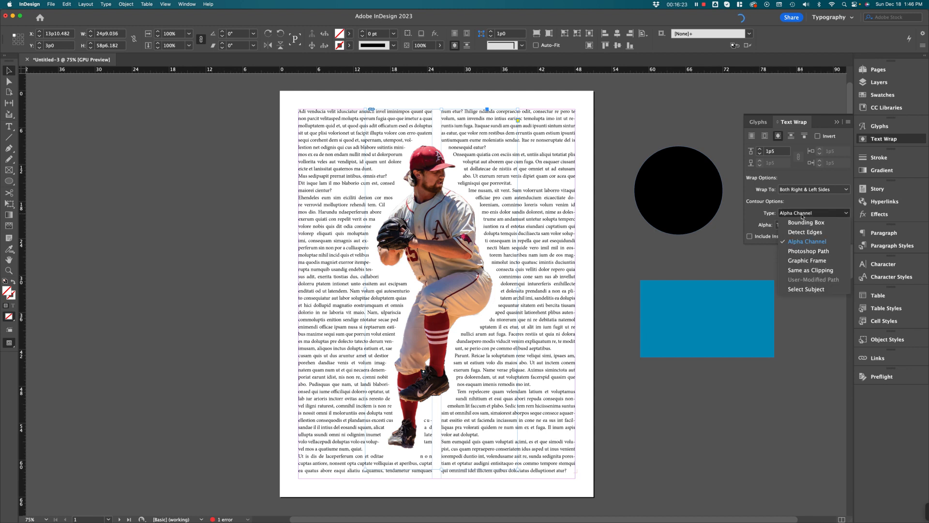
{"action": "left_click", "coordinate": [815, 252]}
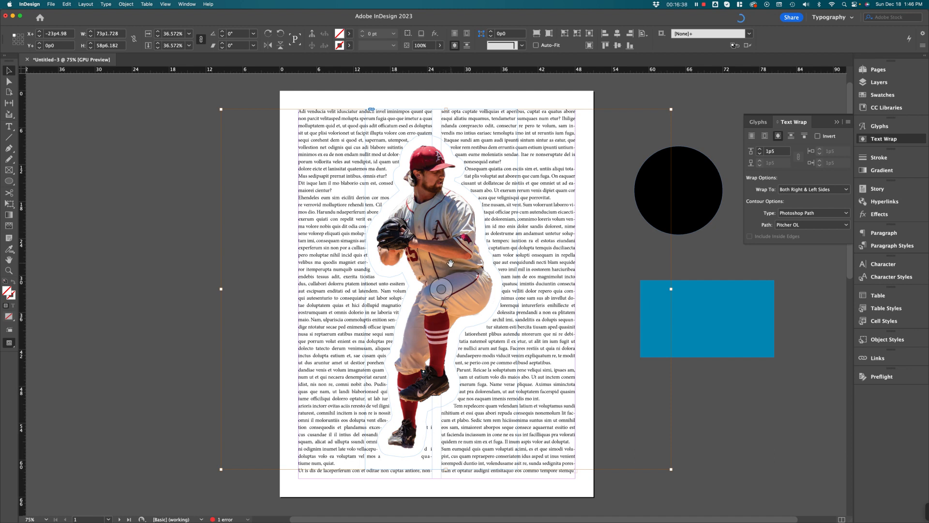
{"action": "left_click", "coordinate": [813, 225]}
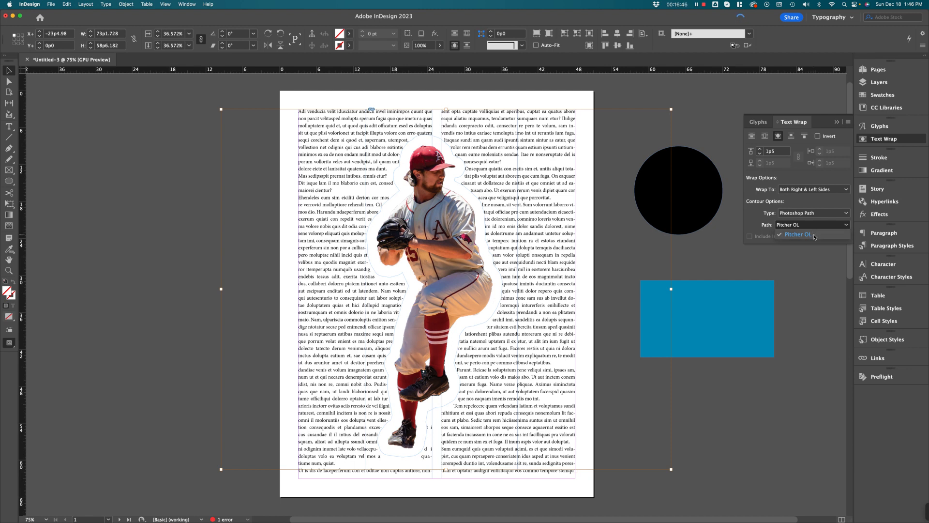
{"action": "left_click", "coordinate": [815, 236]}
{"action": "left_click", "coordinate": [817, 275]}
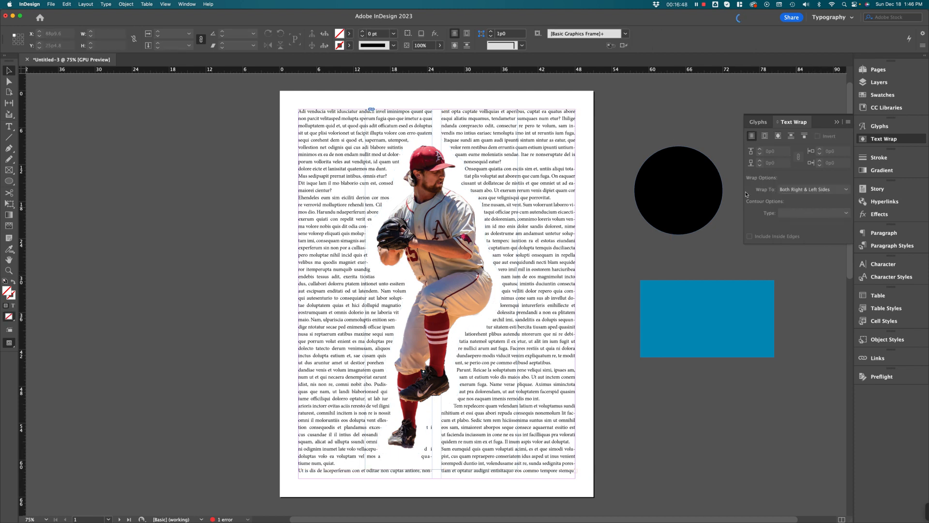
Step: Set the pitcher's wrap contour type back to Alpha Channel, based on Transparency, and deselect the image
{"action": "left_click", "coordinate": [472, 222]}
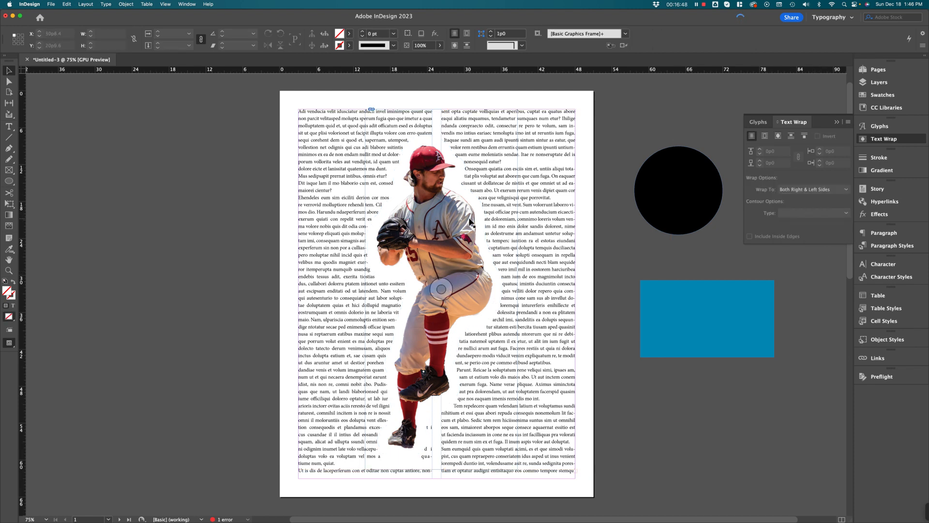
{"action": "left_click", "coordinate": [808, 214]}
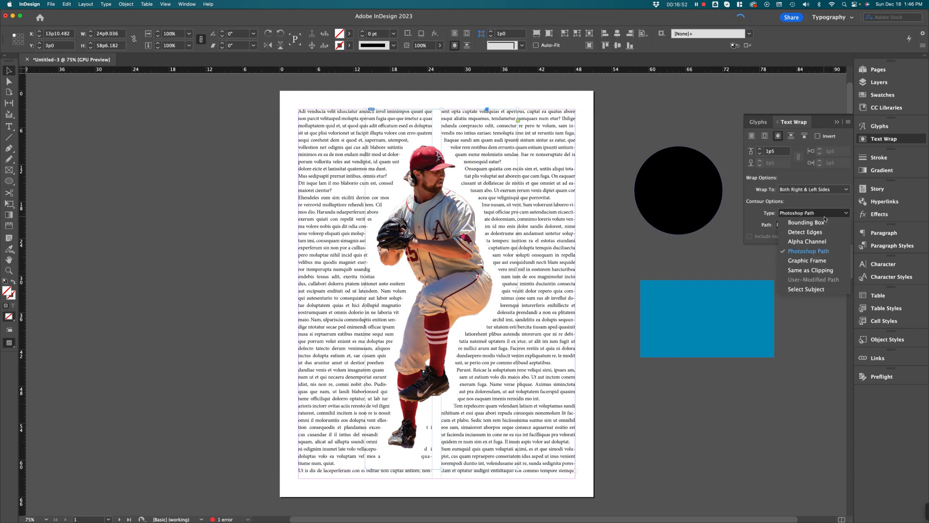
{"action": "left_click", "coordinate": [808, 242]}
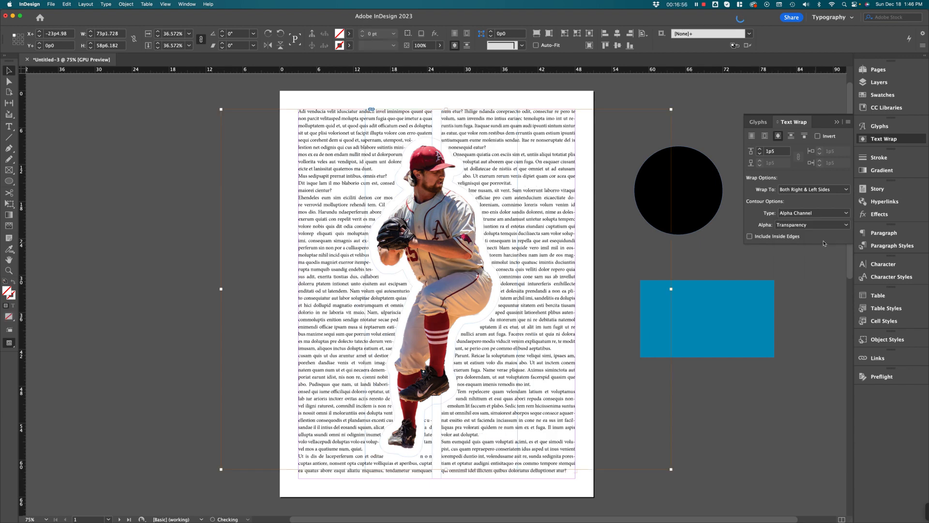
{"action": "left_click", "coordinate": [813, 215]}
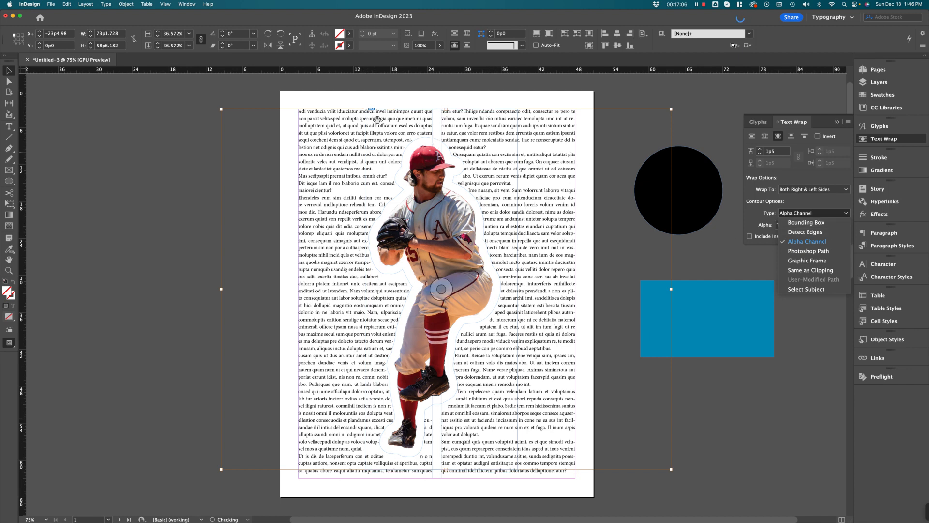
{"action": "left_click", "coordinate": [817, 245]}
{"action": "left_click", "coordinate": [705, 266]}
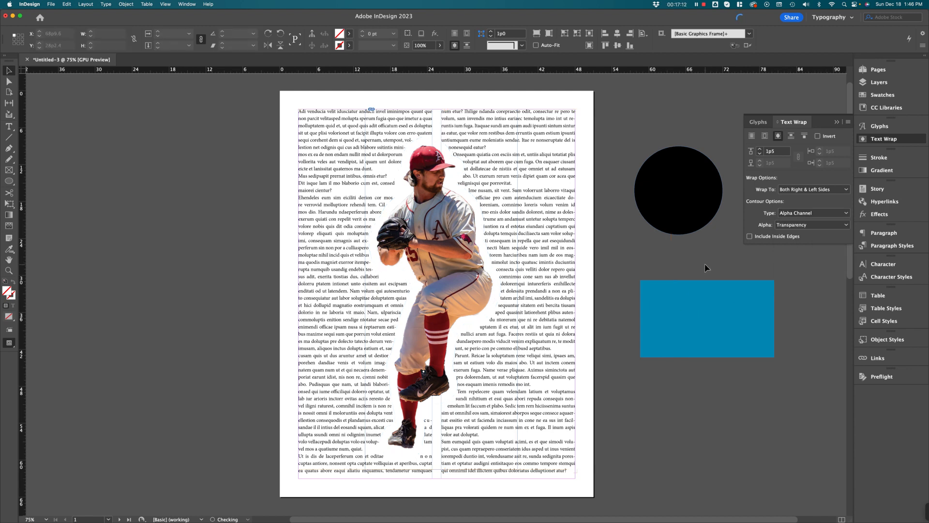
Step: Move the pitcher over the page's outer edge beside the first text column, at about X -5p8.4, Y 3p0, and deselect it
{"action": "left_click", "coordinate": [476, 293]}
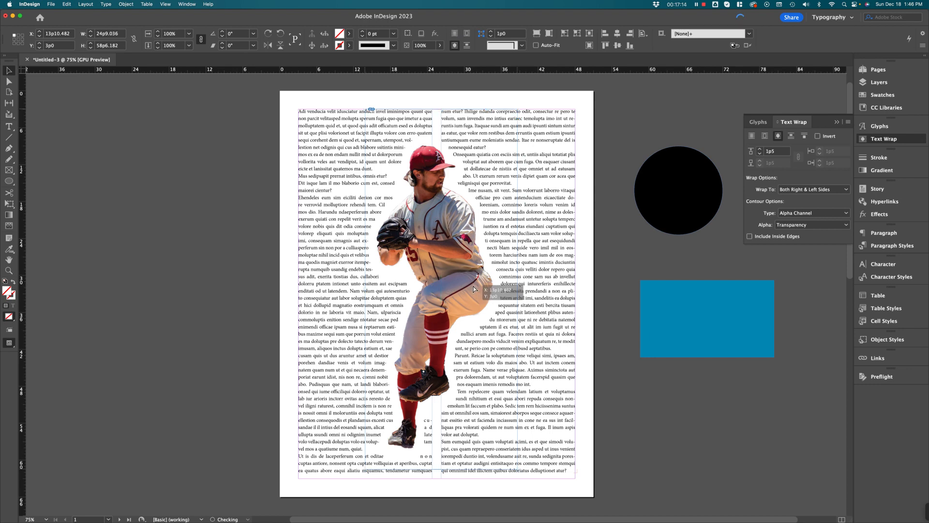
{"action": "left_click_drag", "start_coordinate": [428, 287], "coordinate": [355, 287]}
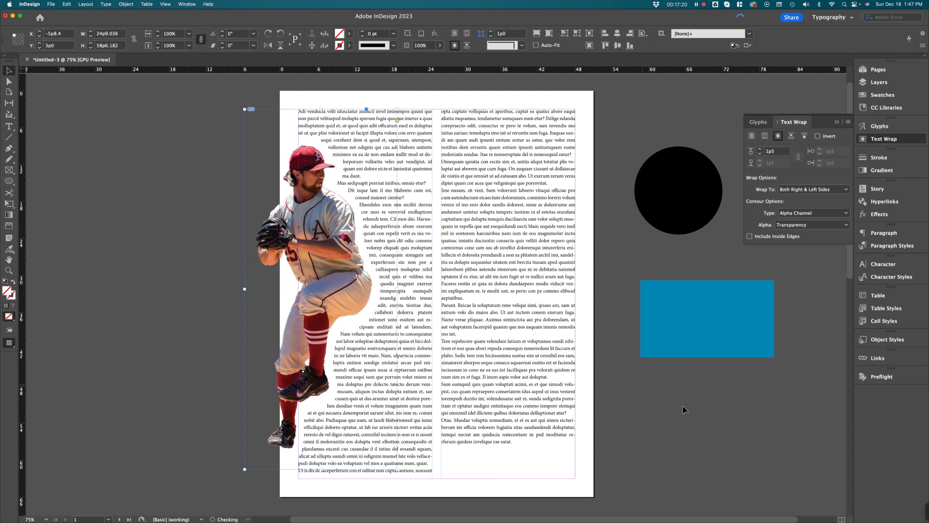
{"action": "left_click", "coordinate": [673, 425]}
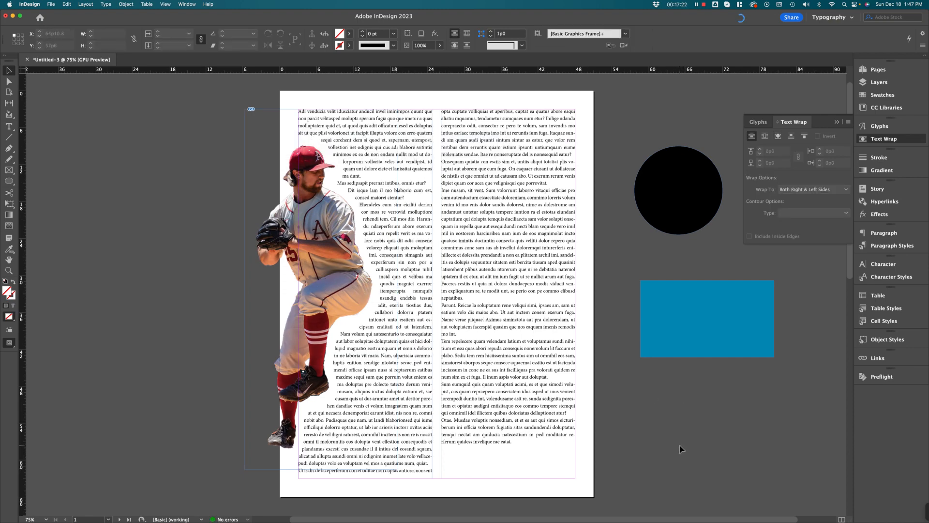
Step: Place ortho-factory.ai from the InClass folder, with Show Import Options and Replace Selected Item off, about 22p1 square over the second column's outer edge
{"action": "scroll", "coordinate": [680, 449], "scroll_direction": "right", "scroll_amount": 2}
{"action": "scroll", "coordinate": [680, 449], "scroll_direction": "down", "scroll_amount": 1}
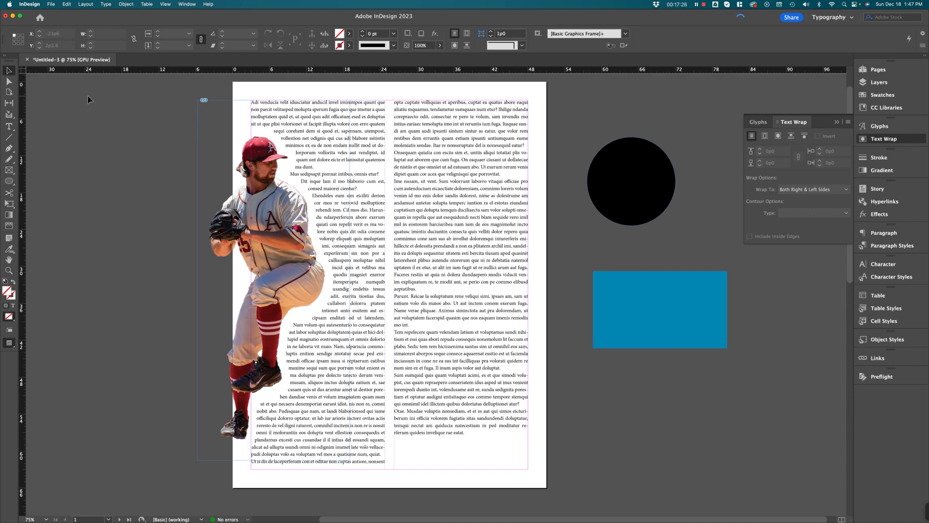
{"action": "key", "text": "super+d"}
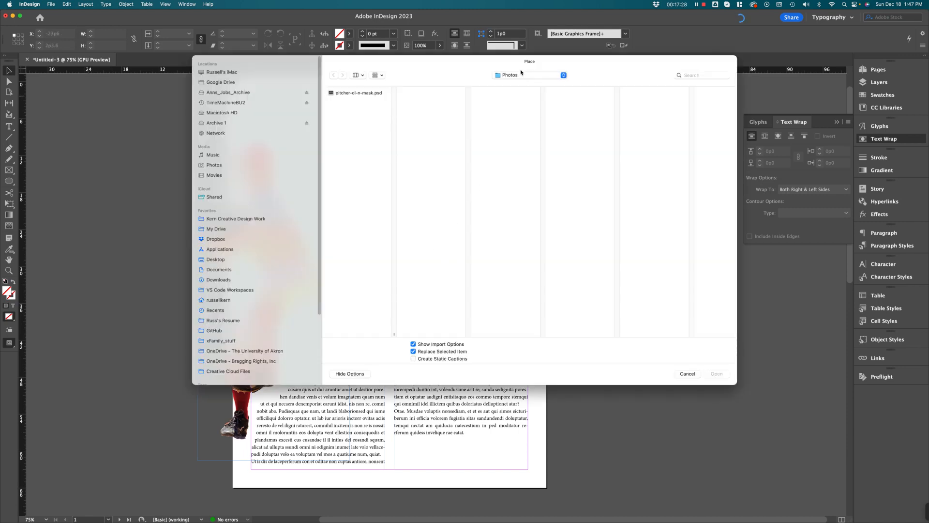
{"action": "left_click", "coordinate": [521, 76]}
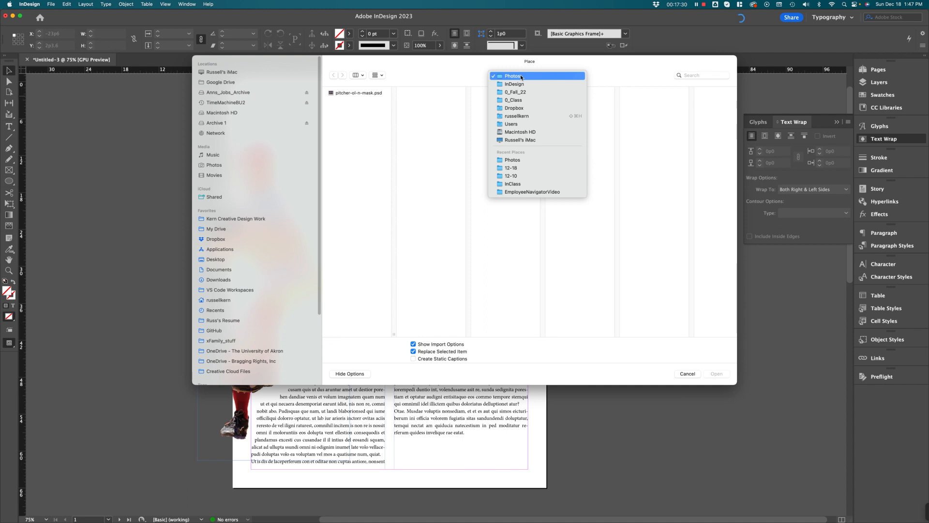
{"action": "left_click", "coordinate": [513, 184]}
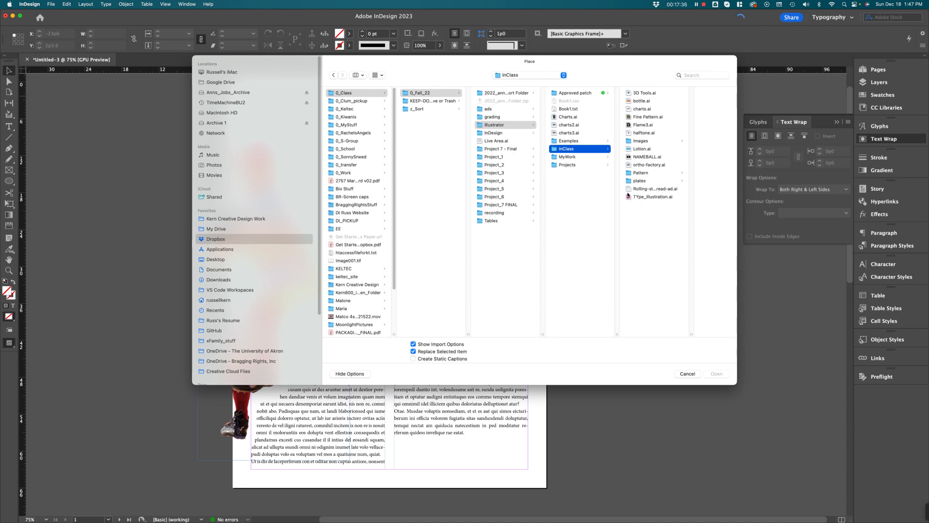
{"action": "left_click", "coordinate": [638, 165]}
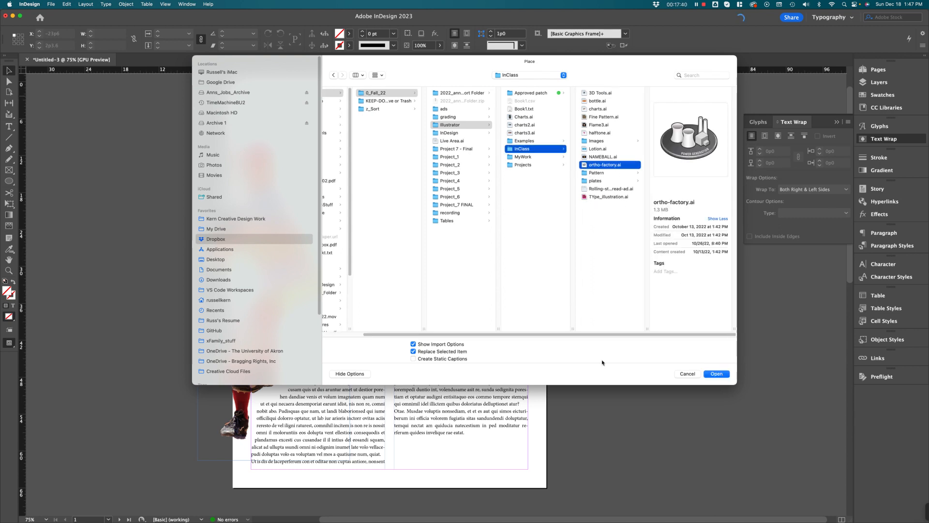
{"action": "left_click", "coordinate": [413, 344]}
{"action": "left_click", "coordinate": [419, 353]}
{"action": "left_click", "coordinate": [716, 374]}
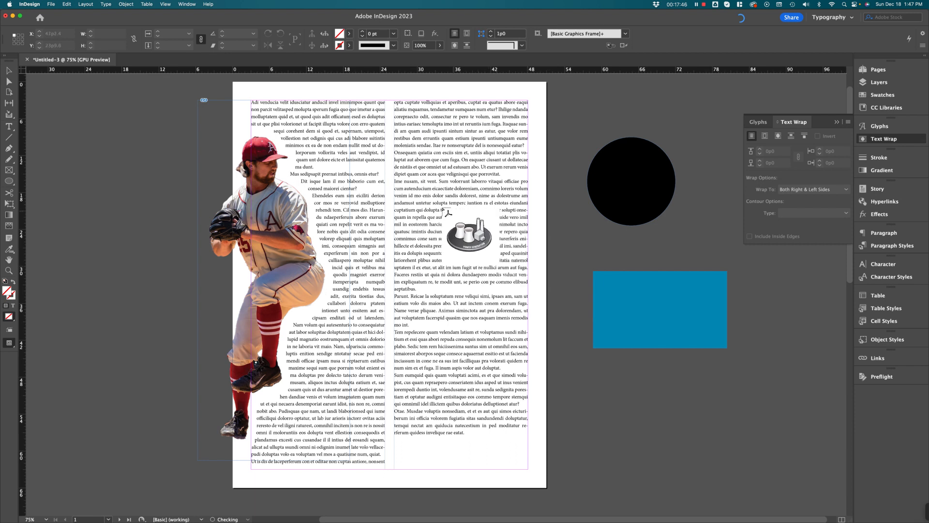
{"action": "left_click_drag", "start_coordinate": [436, 206], "coordinate": [548, 310]}
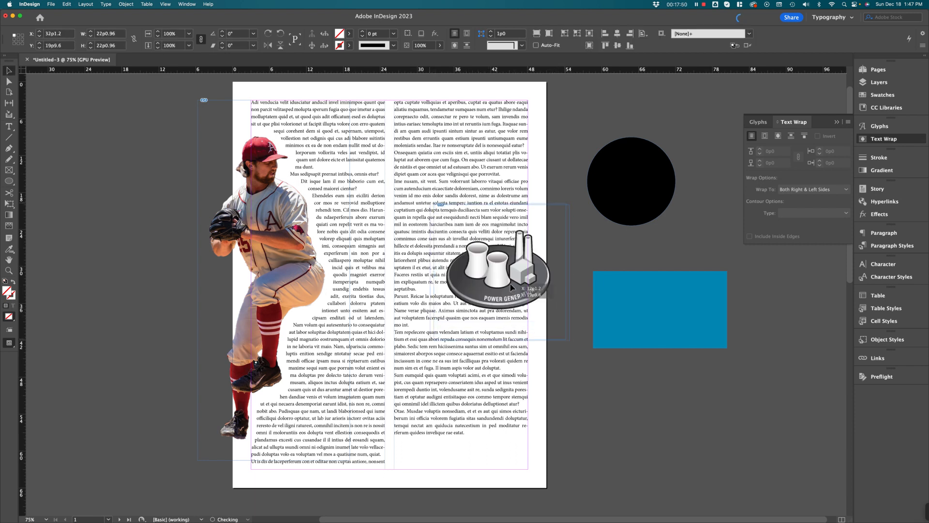
{"action": "left_click_drag", "start_coordinate": [510, 282], "coordinate": [506, 278]}
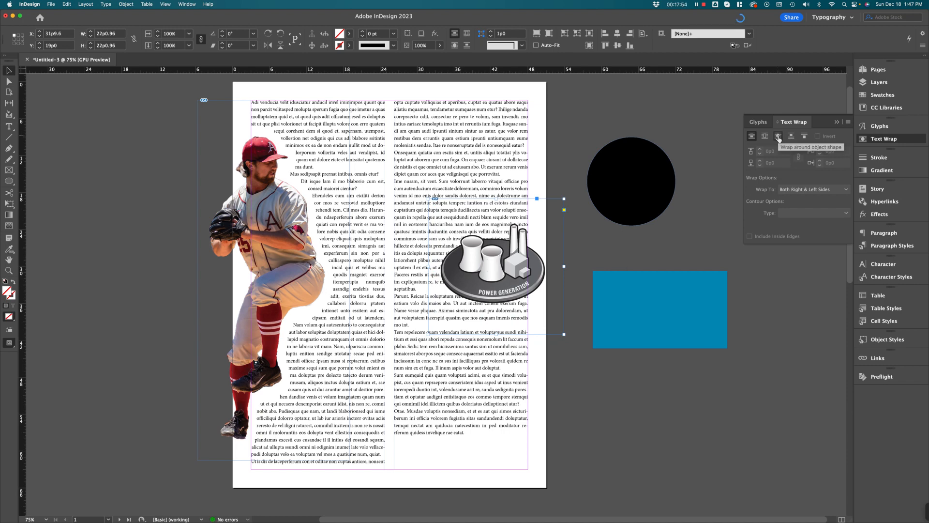
Step: Wrap the text around the power-plant graphic's object shape, with the contour type set to Detect Edges
{"action": "left_click", "coordinate": [778, 137]}
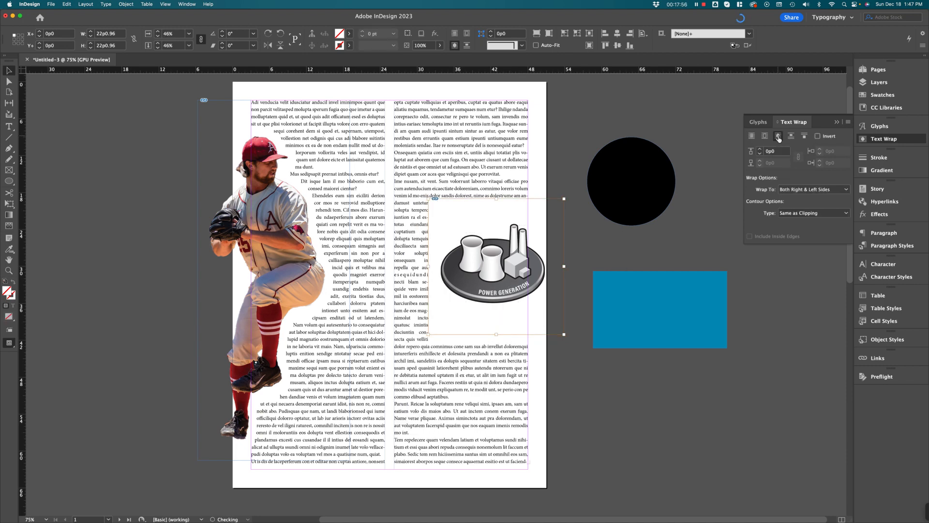
{"action": "left_click", "coordinate": [807, 214]}
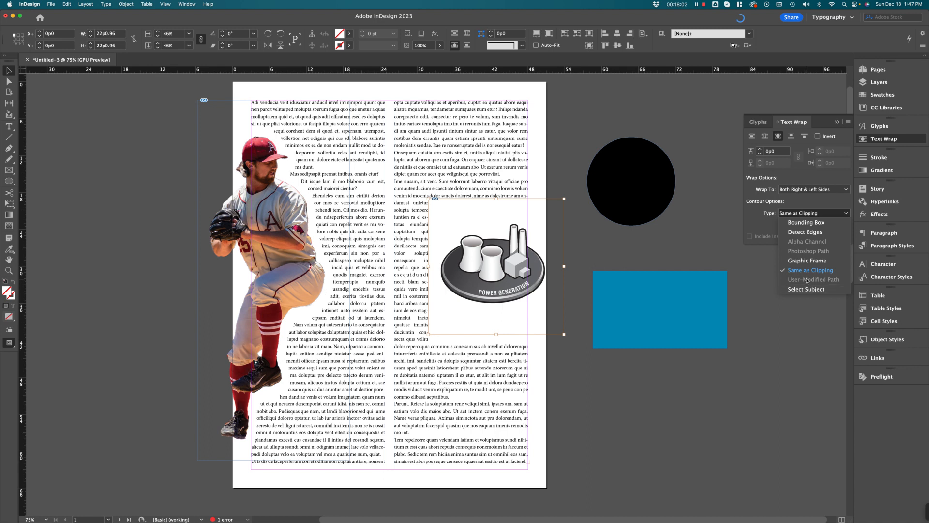
{"action": "left_click", "coordinate": [805, 232]}
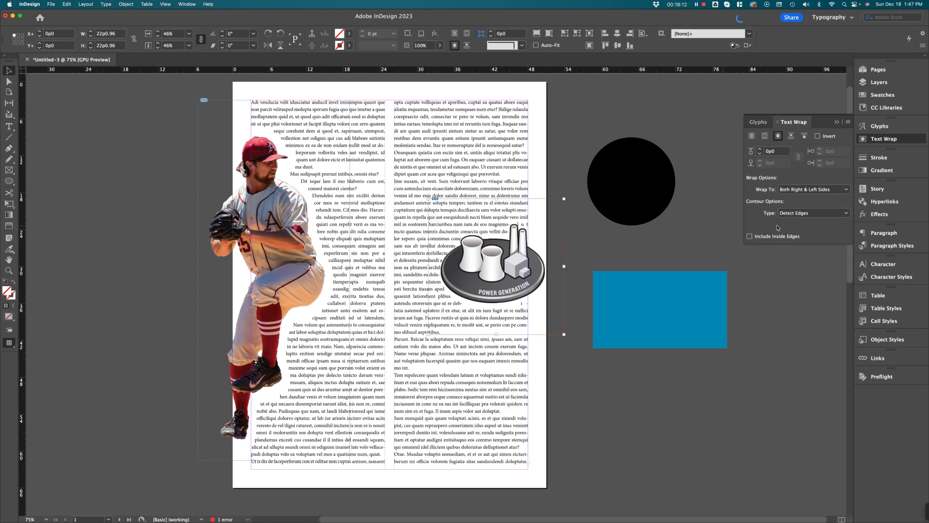
Step: Set the power-plant graphic's text wrap offset to 0p10 and deselect it
{"action": "left_click", "coordinate": [760, 151]}
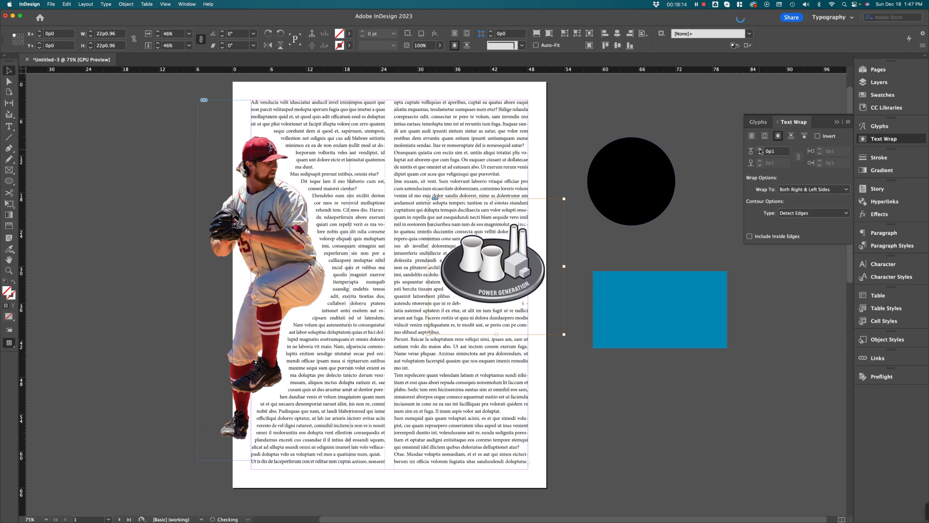
{"action": "left_click", "coordinate": [760, 151]}
{"action": "left_click", "coordinate": [760, 151]}
{"action": "left_click", "coordinate": [760, 151]}
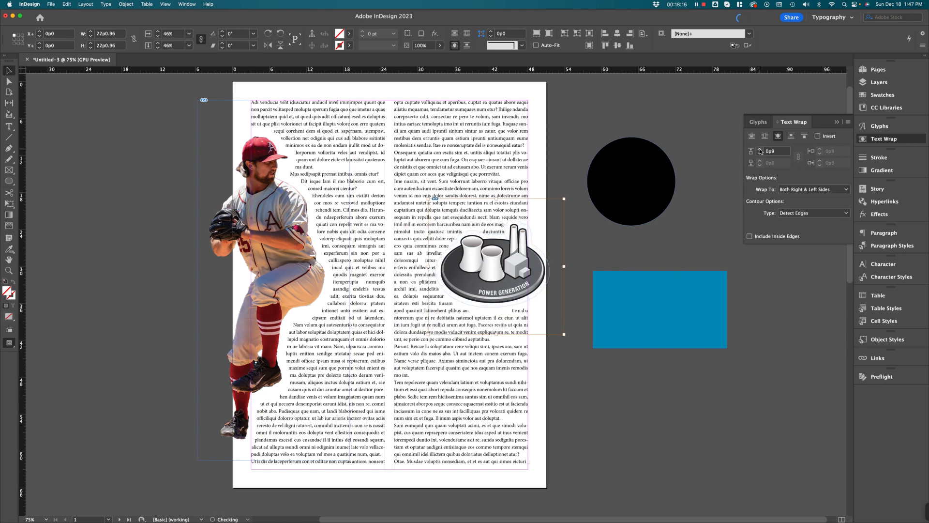
{"action": "left_click", "coordinate": [761, 151]}
{"action": "left_click", "coordinate": [761, 151]}
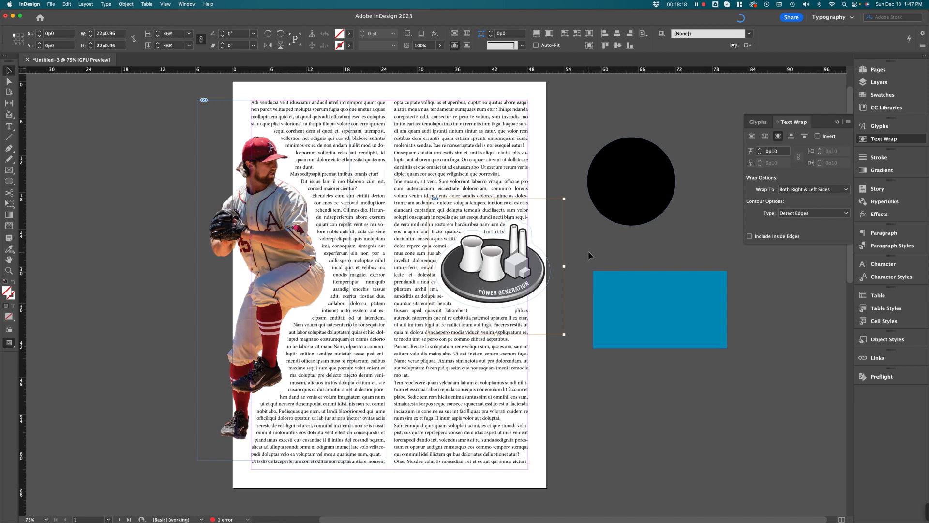
{"action": "left_click", "coordinate": [591, 257]}
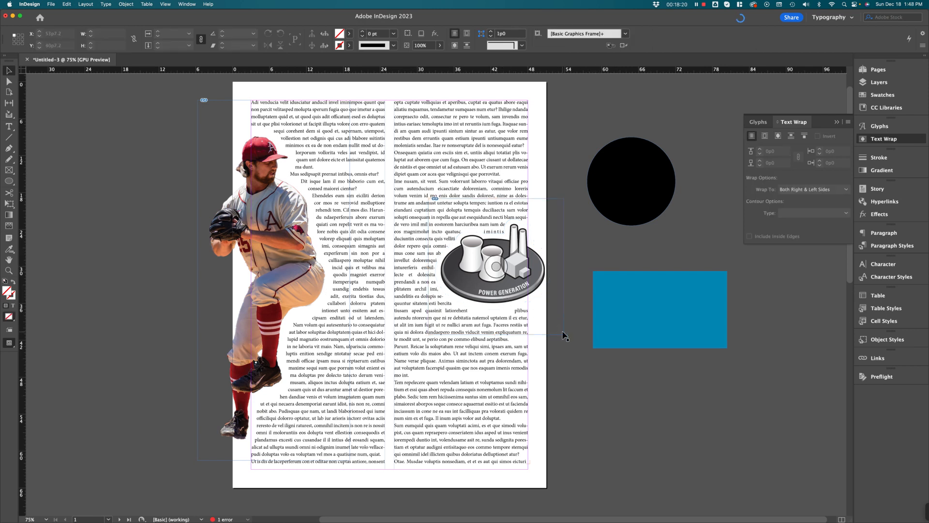
Step: Switch to preview mode and move the power-plant graphic past the page's outer edge, to about X 33p5, Y 13p2.4
{"action": "key", "text": "w"}
{"action": "left_click", "coordinate": [615, 348]}
{"action": "left_click_drag", "start_coordinate": [518, 290], "coordinate": [527, 290]}
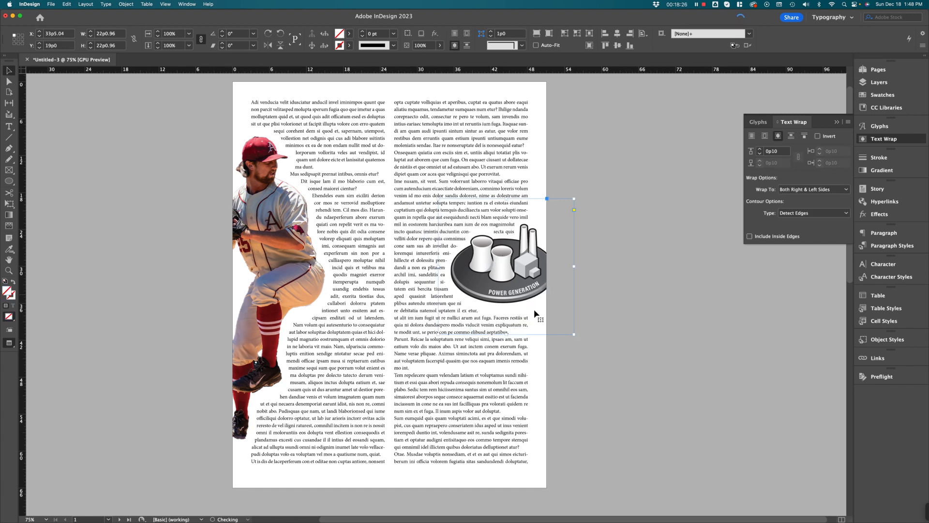
{"action": "left_click_drag", "start_coordinate": [615, 339], "coordinate": [523, 192]}
{"action": "left_click", "coordinate": [605, 293]}
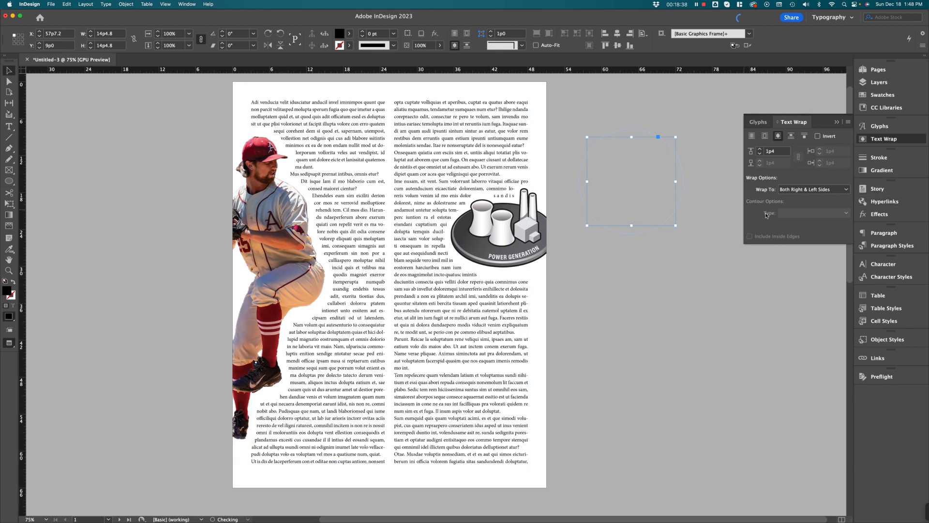
Step: Examine the Wrap To choices available for the pasteboard circle and check the text wrap of the rectangle below it
{"action": "left_click", "coordinate": [805, 191]}
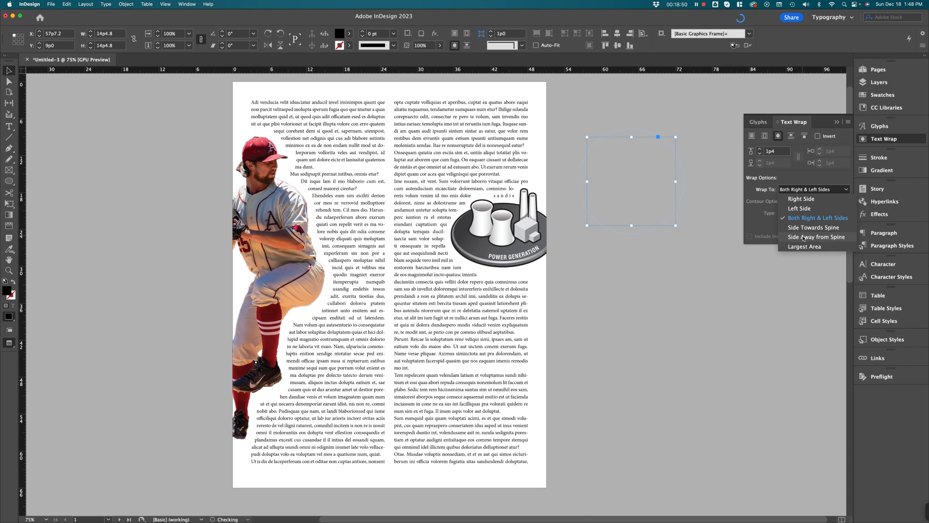
{"action": "left_click", "coordinate": [803, 190]}
{"action": "left_click", "coordinate": [804, 190]}
{"action": "left_click", "coordinate": [818, 189]}
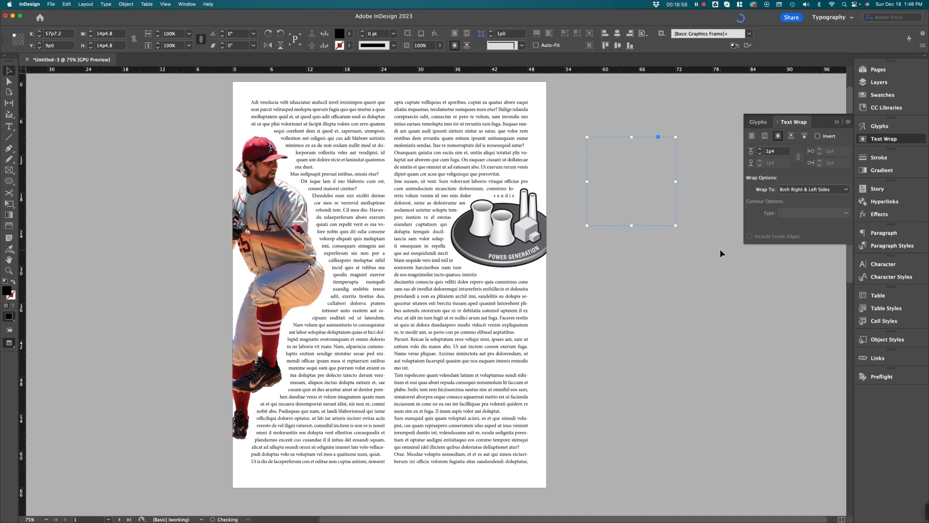
{"action": "left_click", "coordinate": [709, 350]}
{"action": "left_click", "coordinate": [684, 334]}
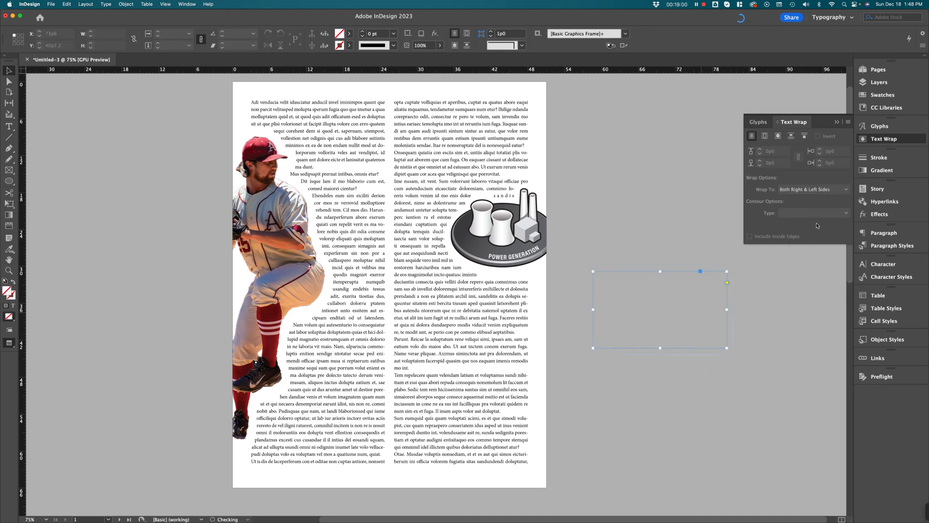
{"action": "left_click", "coordinate": [688, 383]}
{"action": "left_click_drag", "start_coordinate": [649, 395], "coordinate": [597, 396]}
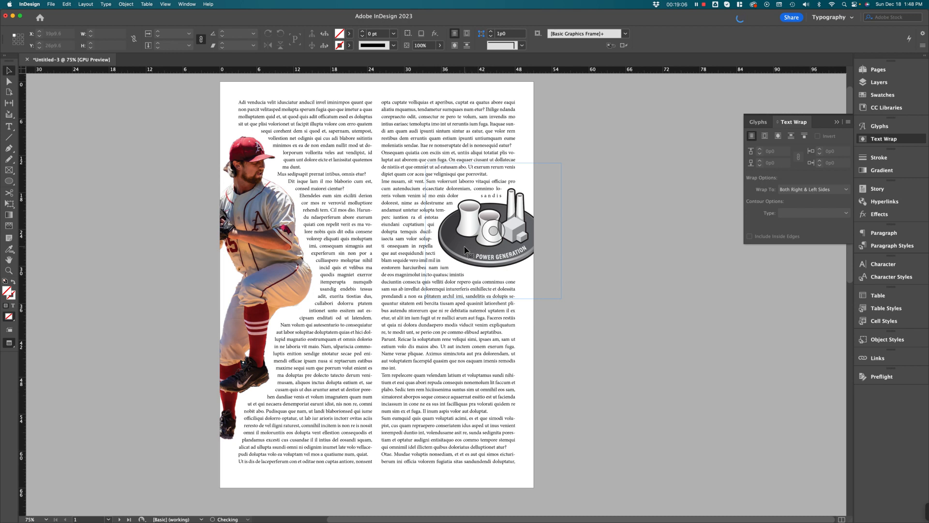
Step: Move the power-plant graphic up near the top of the second text column and deselect it
{"action": "left_click", "coordinate": [464, 279]}
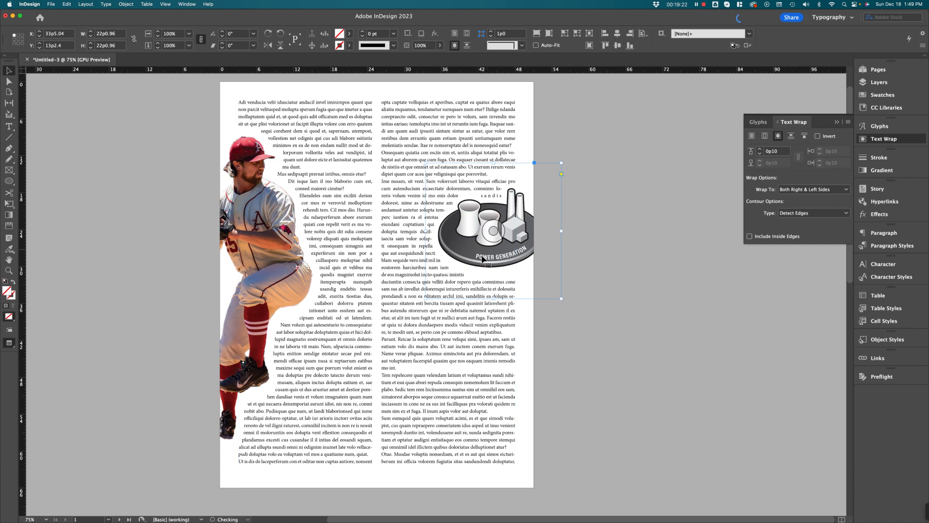
{"action": "left_click_drag", "start_coordinate": [484, 249], "coordinate": [491, 203]}
{"action": "left_click", "coordinate": [679, 350]}
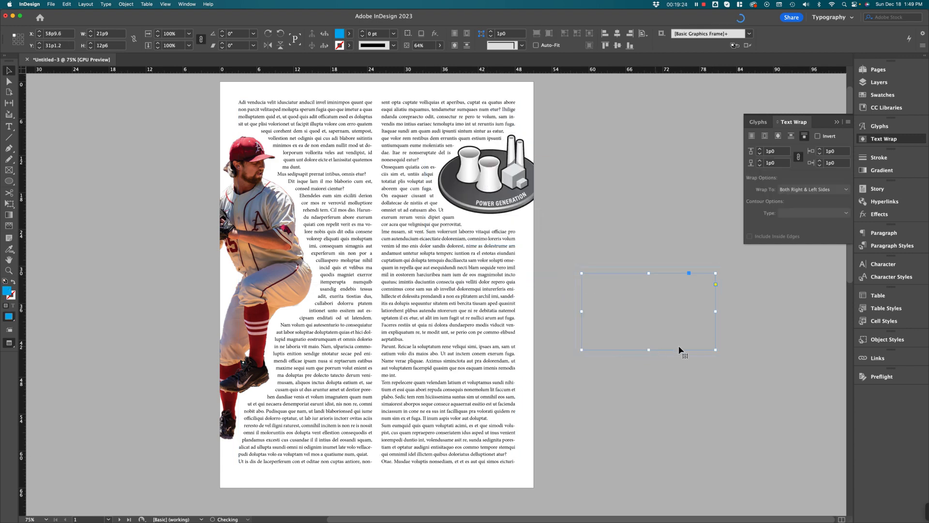
{"action": "key", "text": "Delete"}
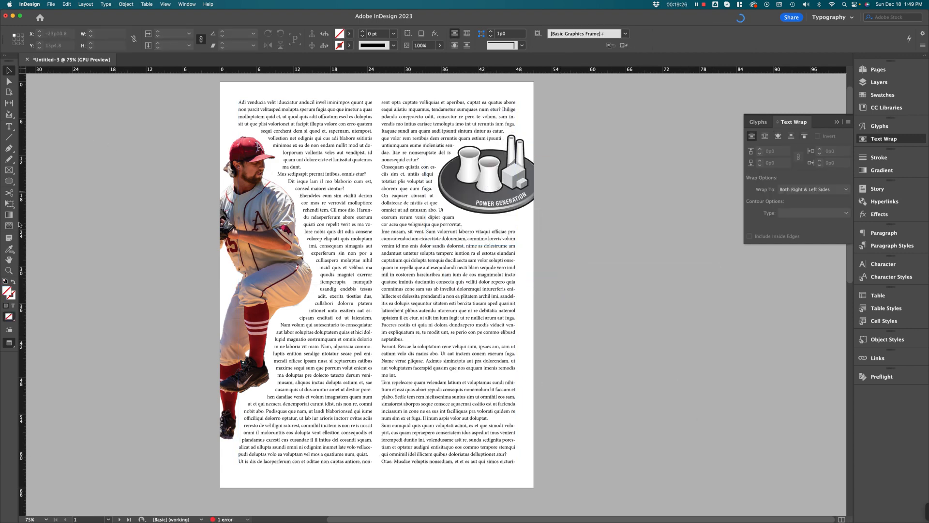
Step: Draw a circle about 13p5 across in the lower part of the second column and wrap the text around its object shape
{"action": "left_click", "coordinate": [10, 182]}
{"action": "left_click_drag", "start_coordinate": [476, 333], "coordinate": [518, 375]}
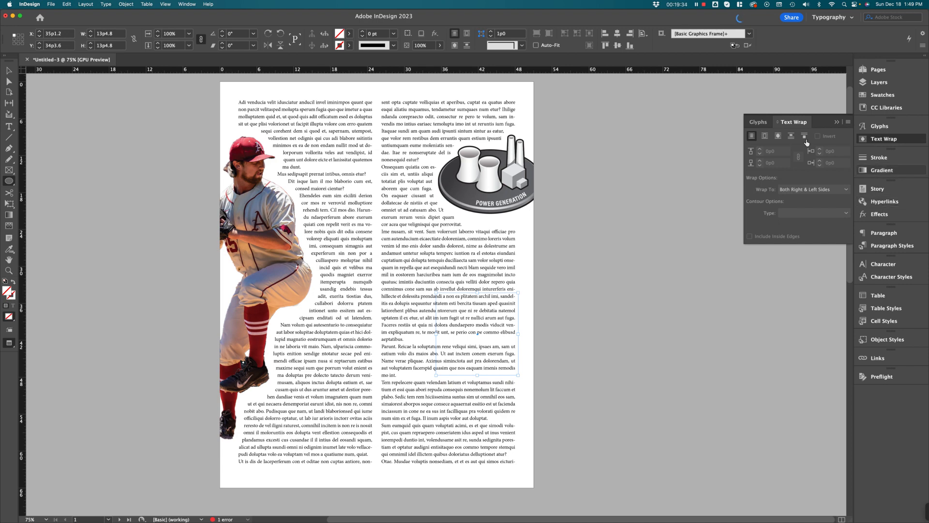
{"action": "left_click", "coordinate": [779, 136]}
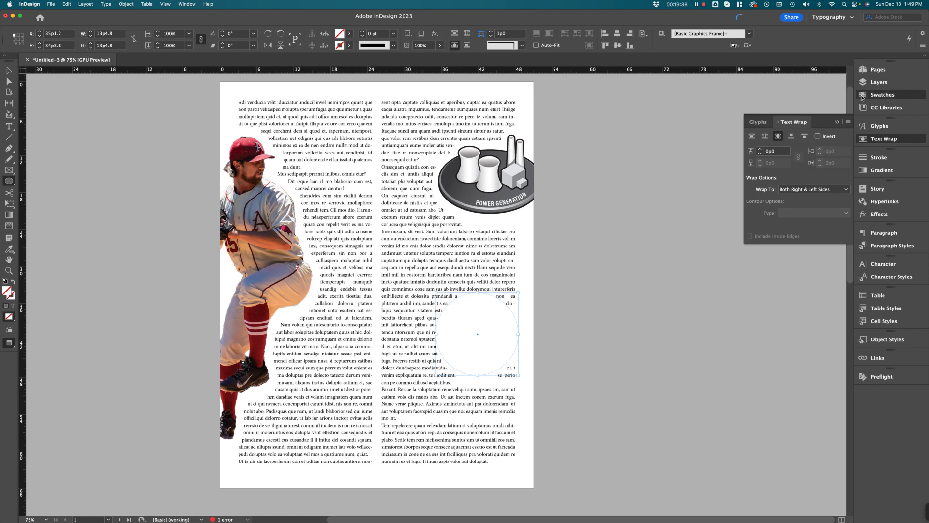
Step: Fill the new circle with Black and set its text wrap offset to 0p10
{"action": "left_click", "coordinate": [882, 94]}
{"action": "left_click", "coordinate": [735, 125]}
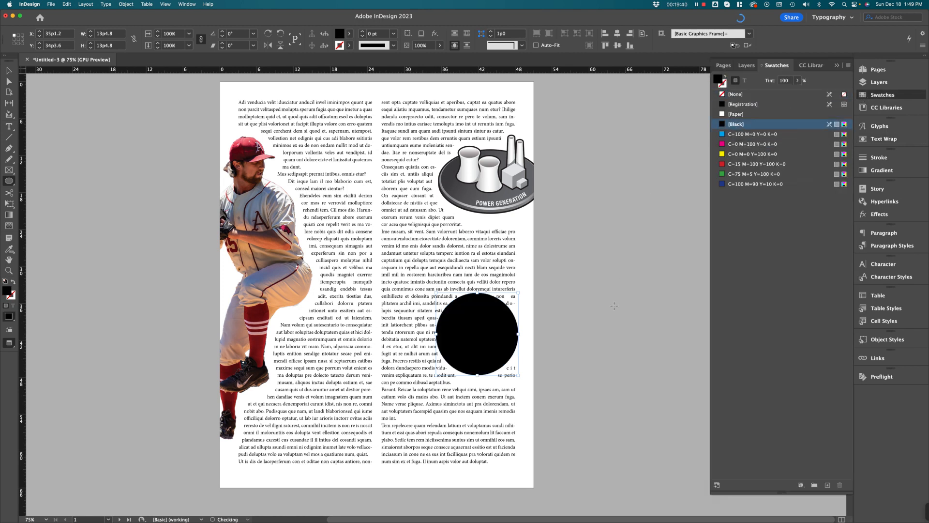
{"action": "left_click", "coordinate": [884, 139]}
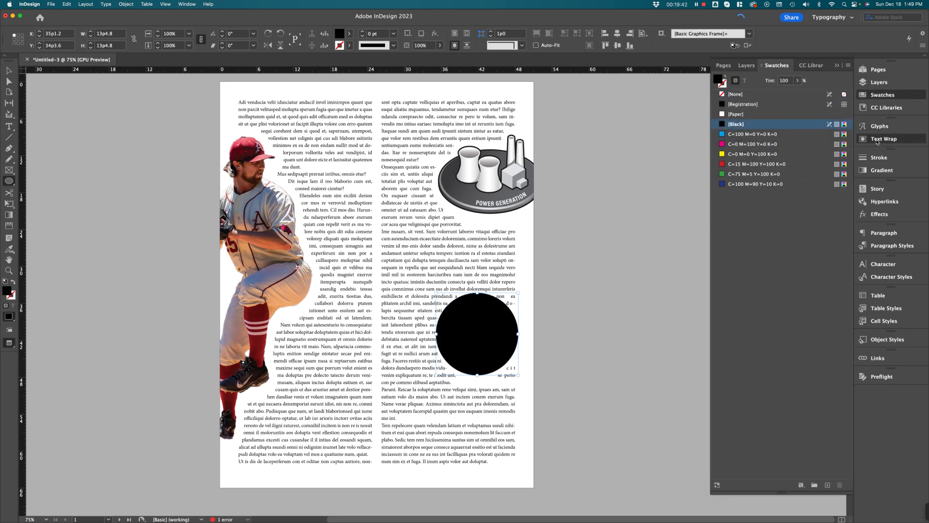
{"action": "left_click", "coordinate": [760, 150]}
{"action": "left_click", "coordinate": [760, 150]}
{"action": "left_click", "coordinate": [760, 150]}
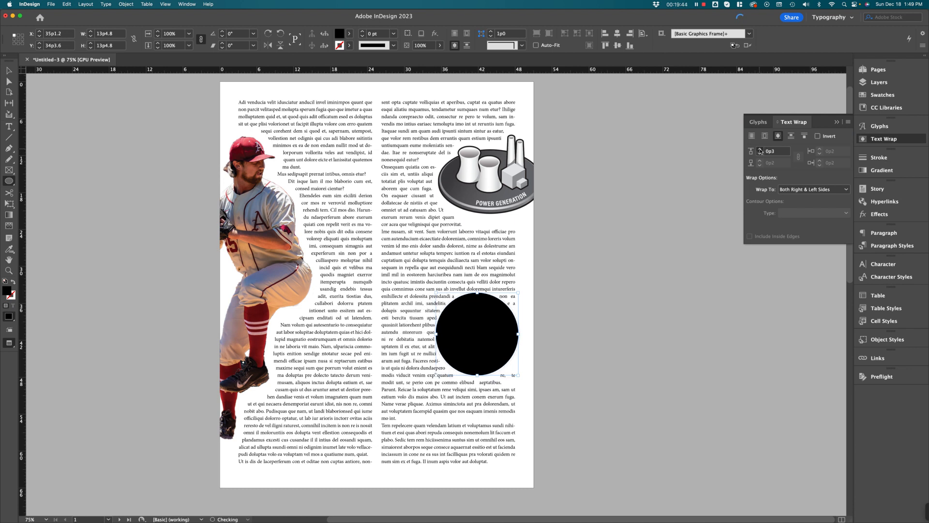
{"action": "left_click", "coordinate": [760, 150]}
{"action": "left_click", "coordinate": [761, 150]}
{"action": "left_click", "coordinate": [760, 150]}
{"action": "left_click", "coordinate": [761, 150]}
{"action": "left_click", "coordinate": [760, 150]}
{"action": "left_click", "coordinate": [760, 150]}
{"action": "left_click", "coordinate": [760, 150]}
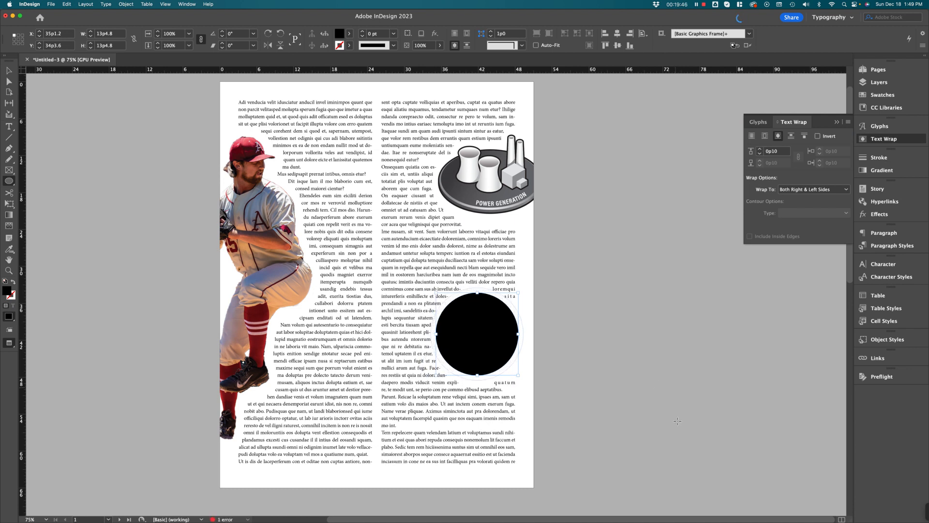
Step: Return to normal view and create a small text frame below the blue rectangle reading "Suppose we want a pull-quote"
{"action": "left_click", "coordinate": [9, 126]}
{"action": "key", "text": "w"}
{"action": "left_click_drag", "start_coordinate": [540, 370], "coordinate": [609, 439]}
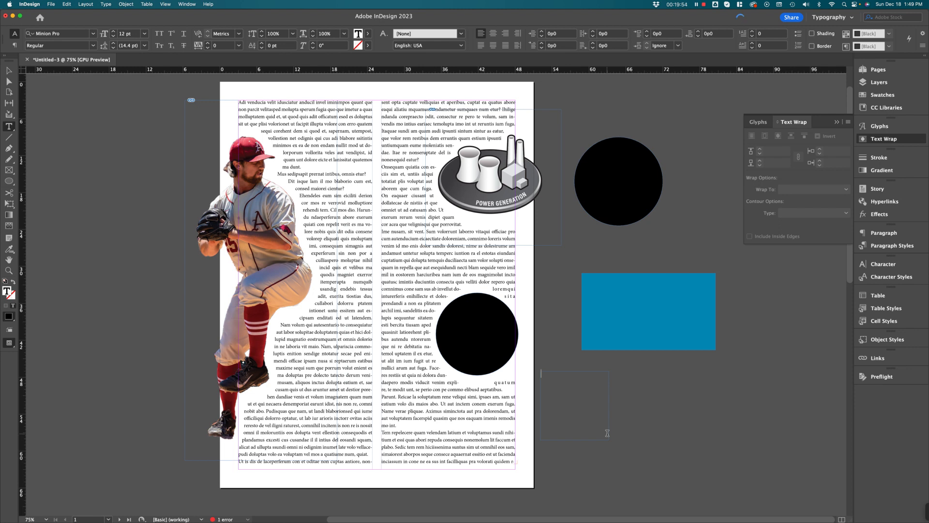
{"action": "type", "text": "Suppose we want a pull-quote"}
{"action": "key", "text": "Escape"}
Step: Center all the pull-quote text horizontally and set its frame's vertical justification to Center
{"action": "triple_click", "coordinate": [563, 375]}
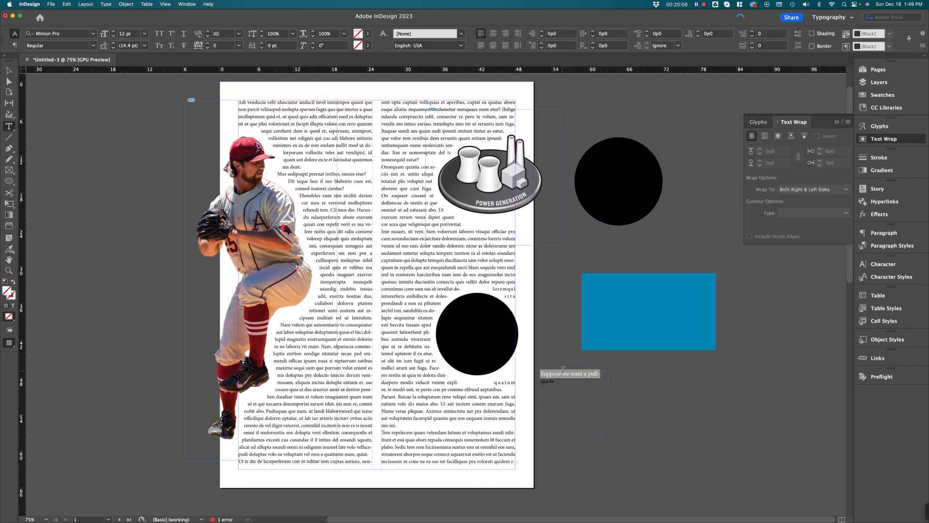
{"action": "key", "text": "super+a"}
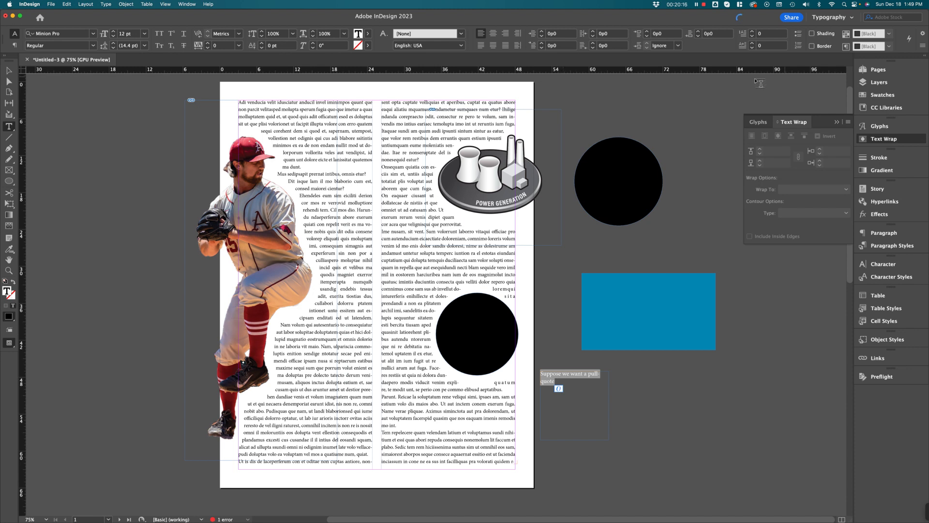
{"action": "key", "text": "super+shift+c"}
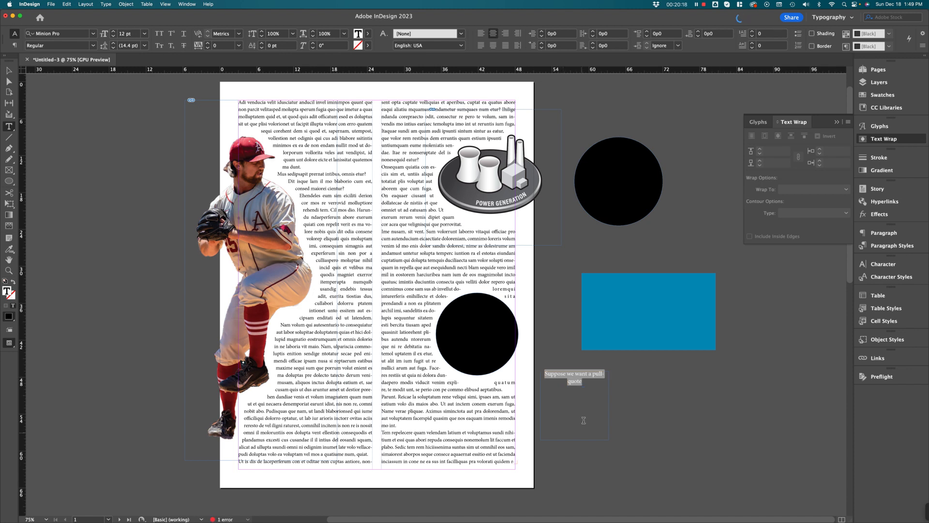
{"action": "right_click", "coordinate": [588, 392]}
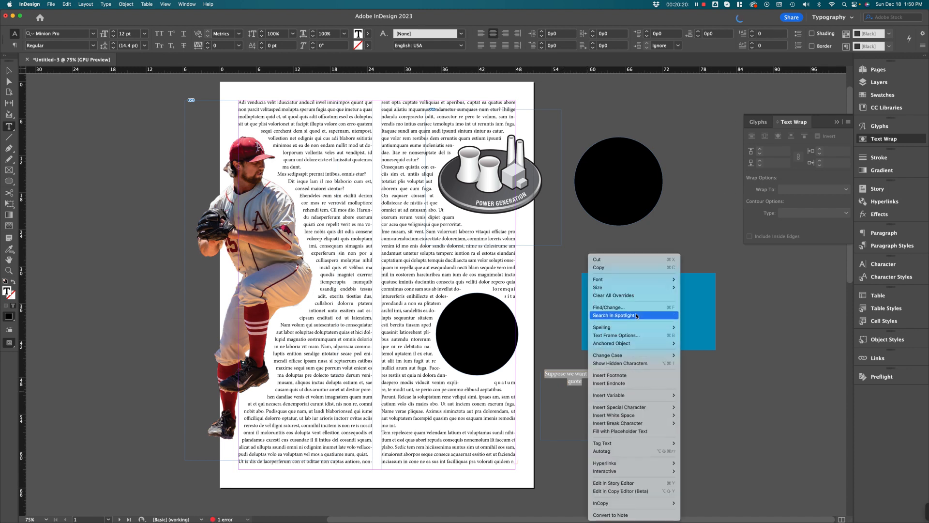
{"action": "left_click", "coordinate": [638, 335]}
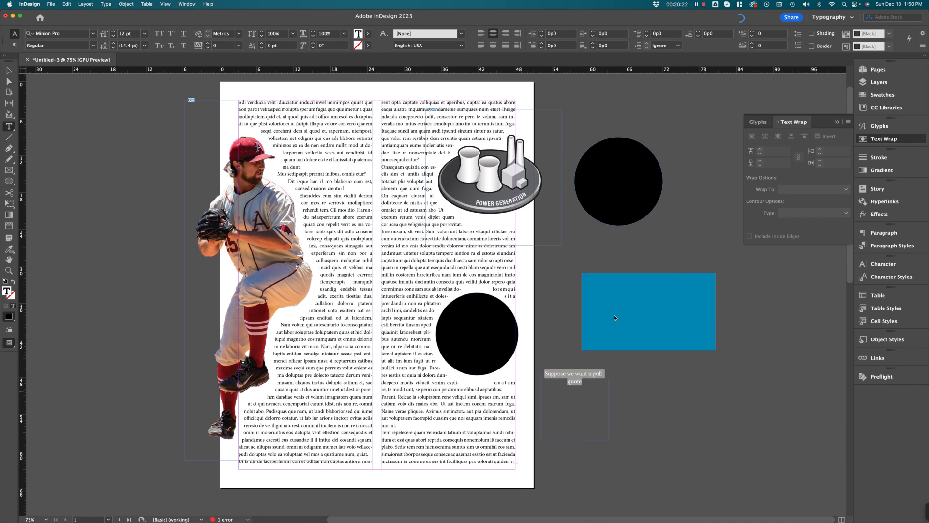
{"action": "left_click", "coordinate": [687, 298]}
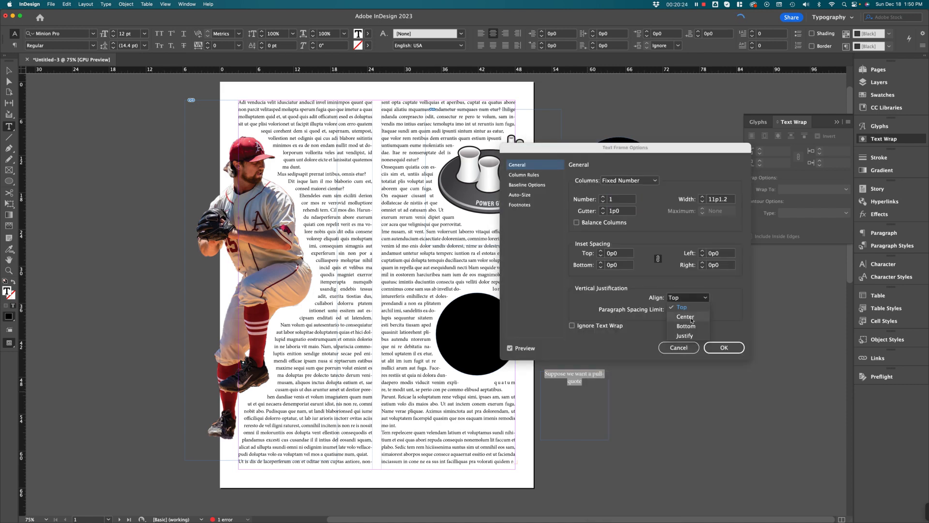
{"action": "left_click", "coordinate": [684, 309]}
{"action": "left_click", "coordinate": [723, 348]}
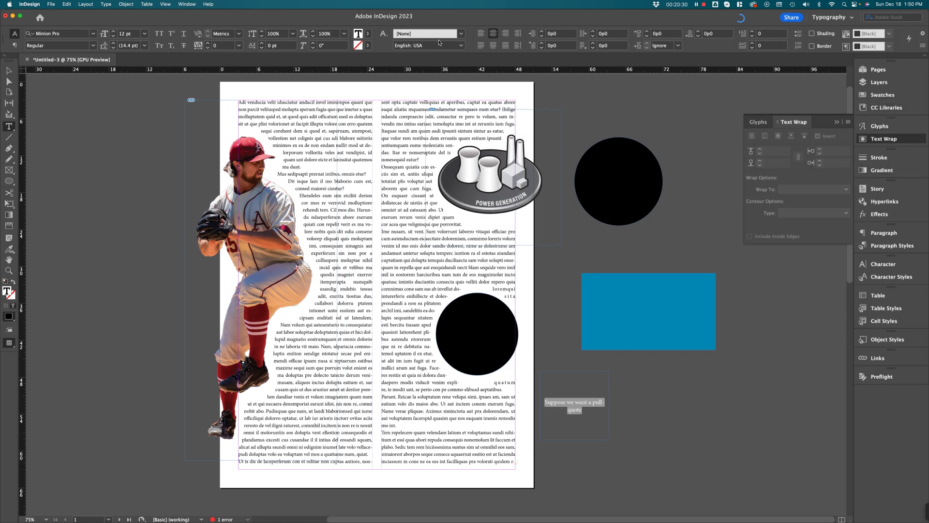
Step: Increase the pull-quote text's font size to 21 pt
{"action": "left_click", "coordinate": [114, 33]}
{"action": "left_click", "coordinate": [114, 34]}
{"action": "left_click", "coordinate": [114, 34]}
{"action": "left_click", "coordinate": [115, 33]}
{"action": "left_click", "coordinate": [114, 33]}
{"action": "left_click", "coordinate": [115, 34]}
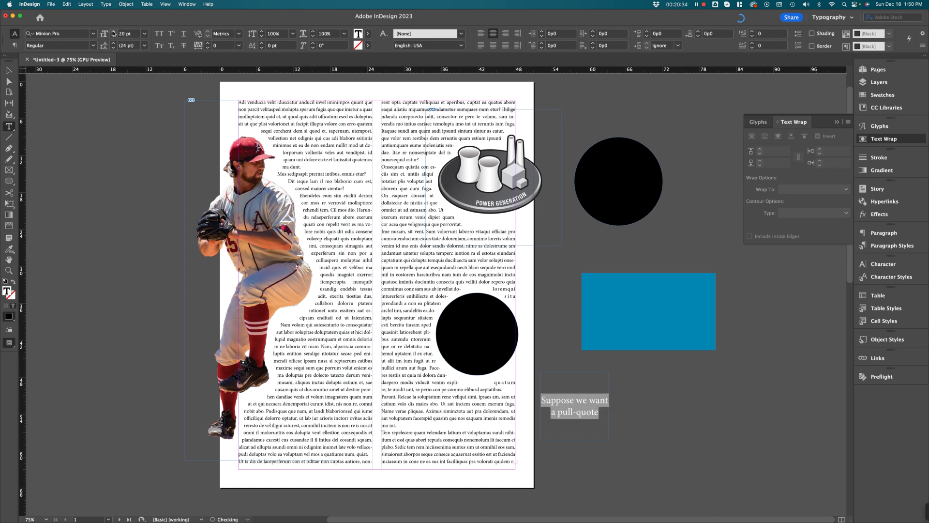
{"action": "left_click", "coordinate": [114, 33]}
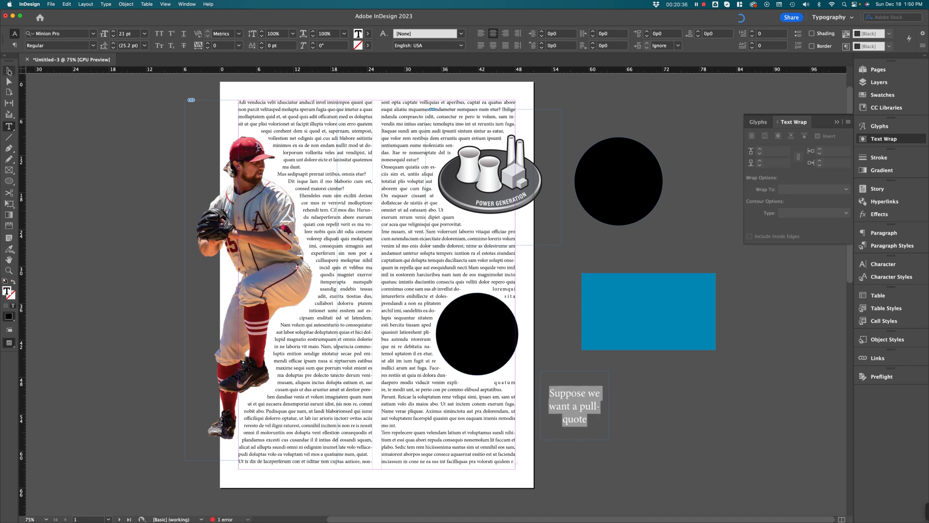
Step: Color the pull-quote text Paper and move its frame onto the black circle in the second column
{"action": "left_click", "coordinate": [9, 71]}
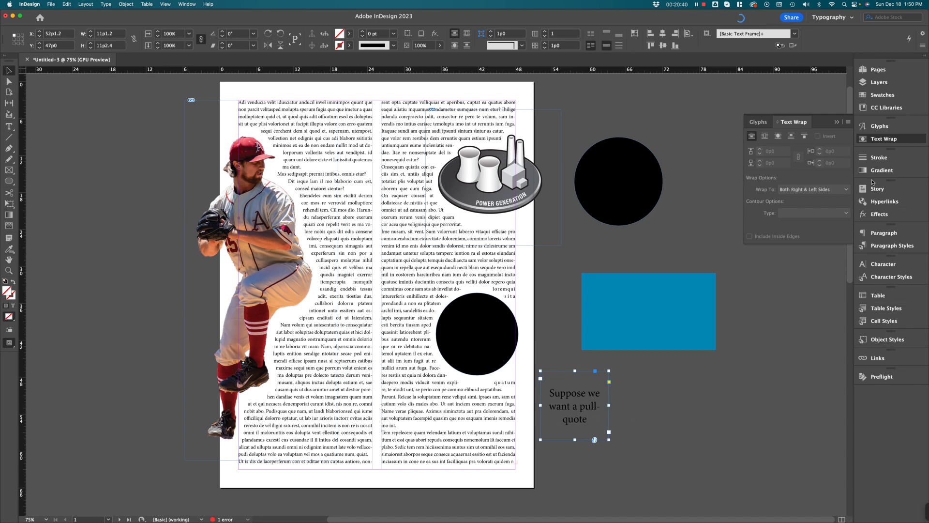
{"action": "left_click", "coordinate": [880, 95]}
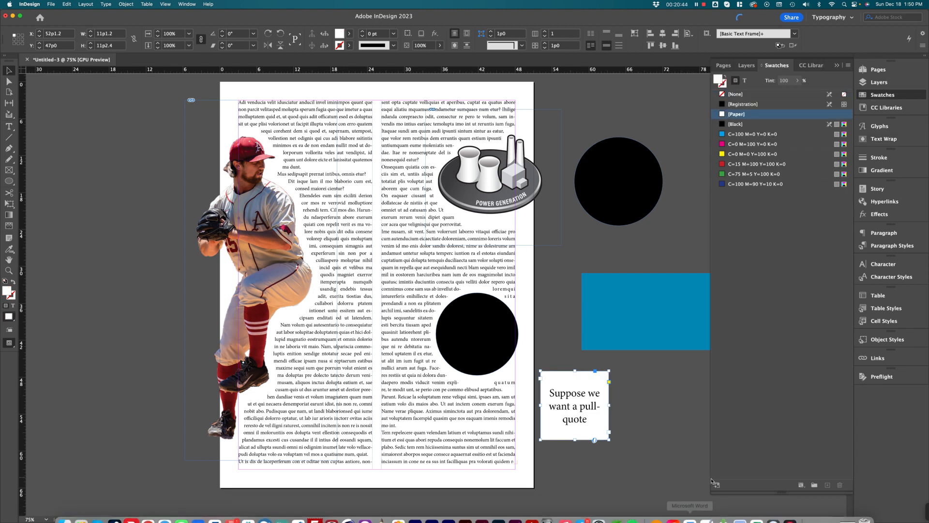
{"action": "left_click", "coordinate": [744, 80]}
{"action": "left_click", "coordinate": [727, 114]}
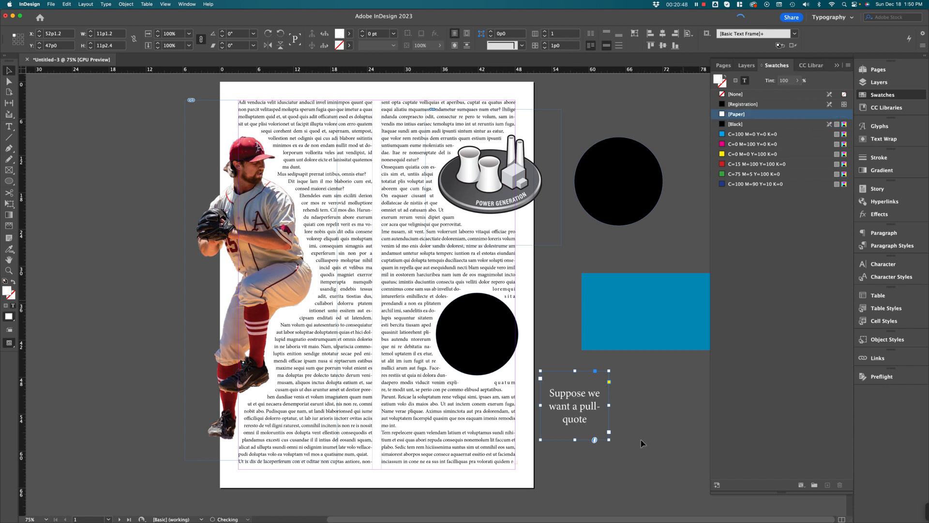
{"action": "left_click_drag", "start_coordinate": [583, 409], "coordinate": [485, 341]}
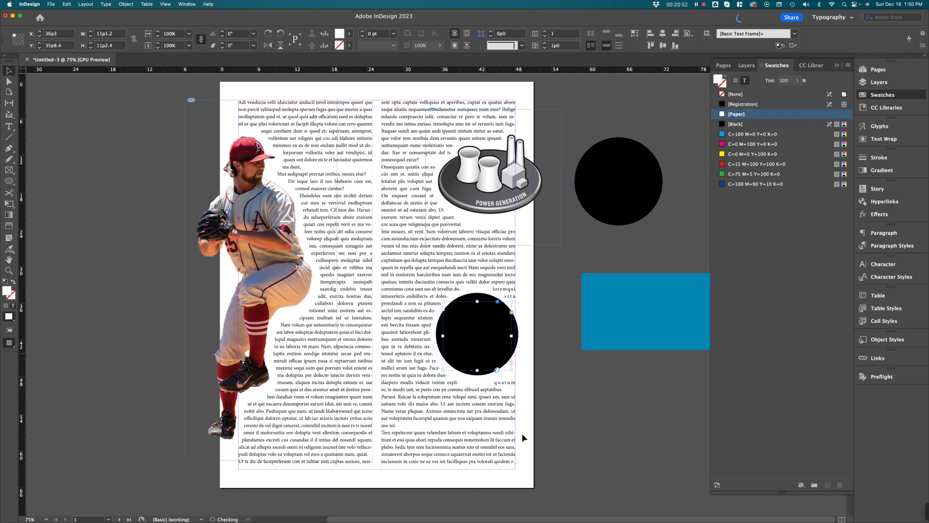
{"action": "mouse_move", "coordinate": [571, 521]}
{"action": "right_click", "coordinate": [466, 322]}
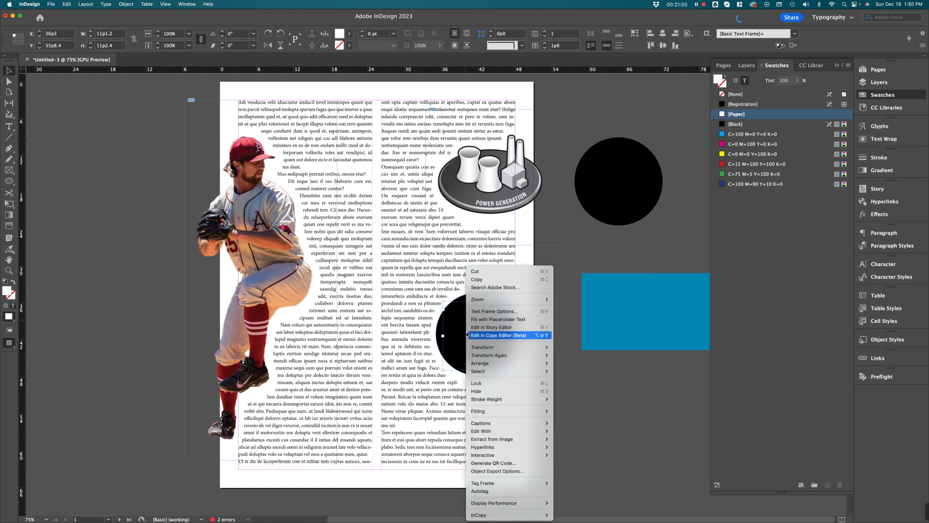
{"action": "left_click", "coordinate": [489, 335]}
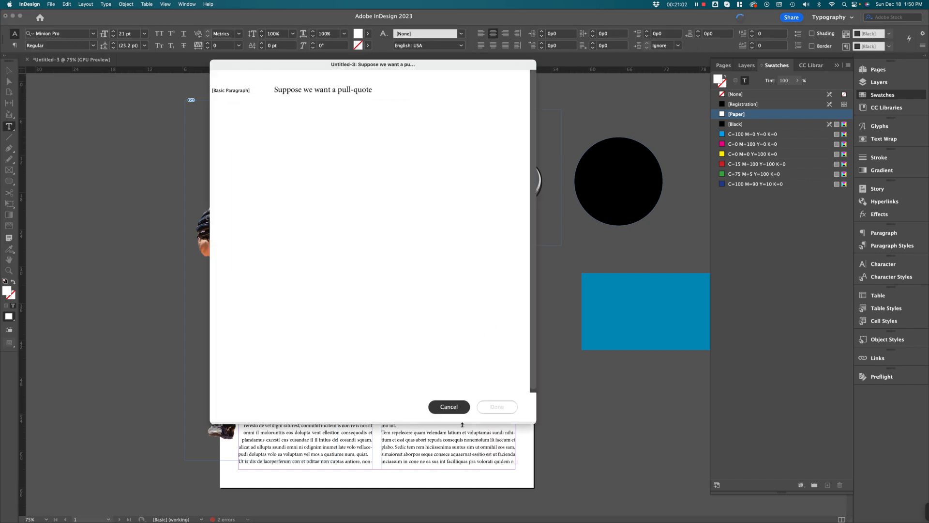
{"action": "left_click", "coordinate": [449, 407]}
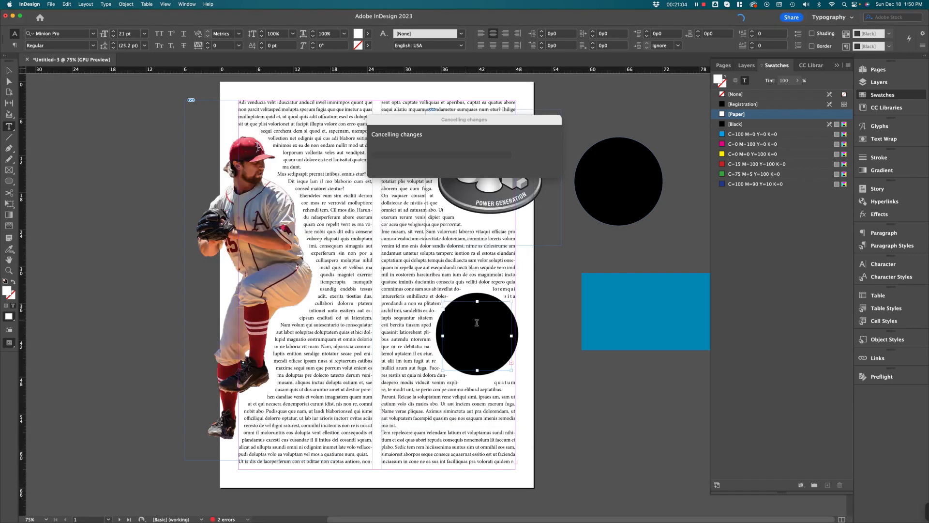
Step: Set the pull-quote frame to ignore text wrap and nudge it slightly upward within the black circle
{"action": "right_click", "coordinate": [472, 340]}
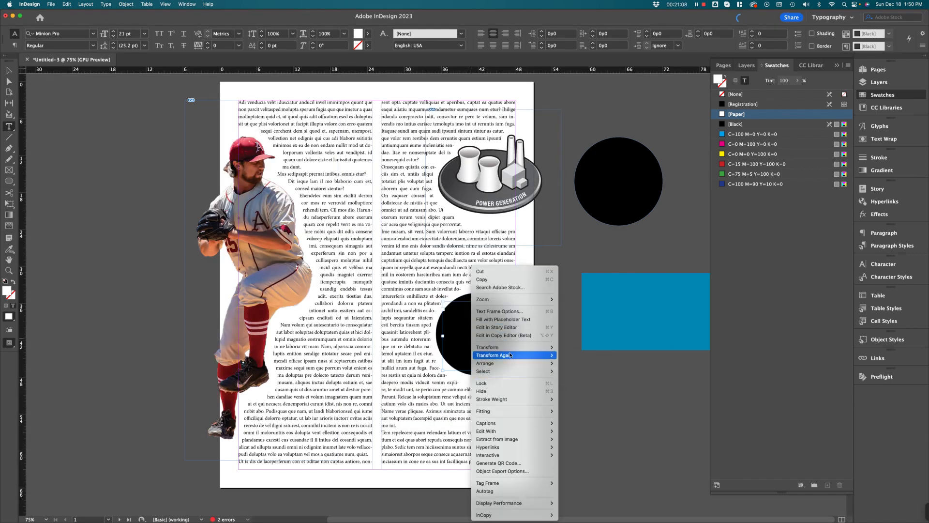
{"action": "left_click", "coordinate": [521, 312]}
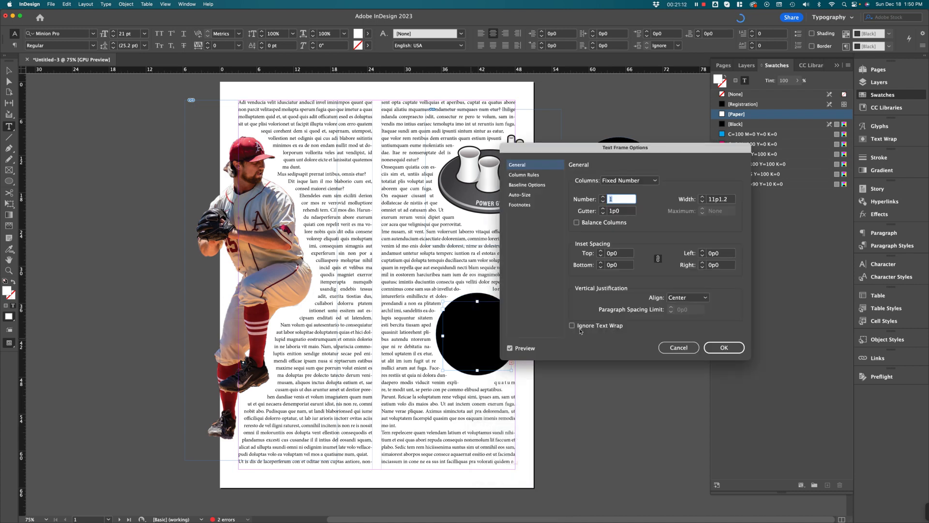
{"action": "left_click_drag", "start_coordinate": [608, 146], "coordinate": [651, 90]}
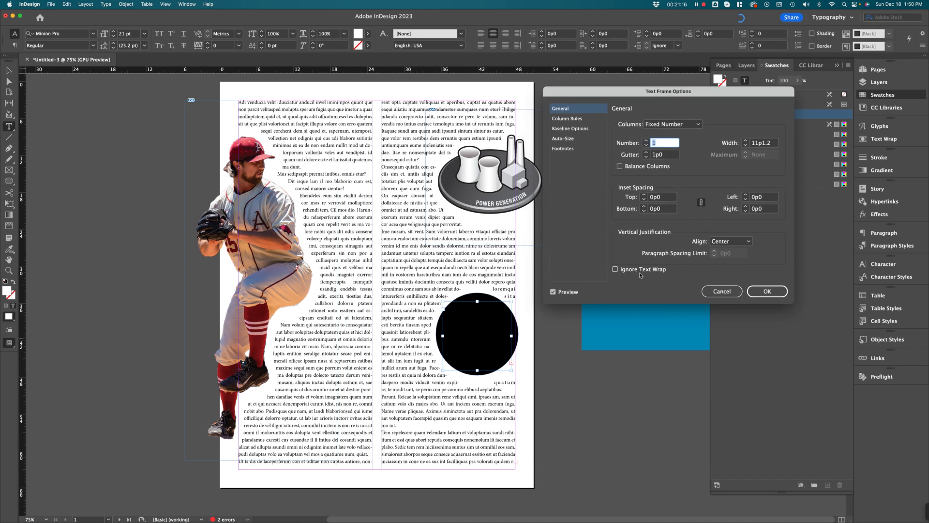
{"action": "left_click", "coordinate": [616, 271]}
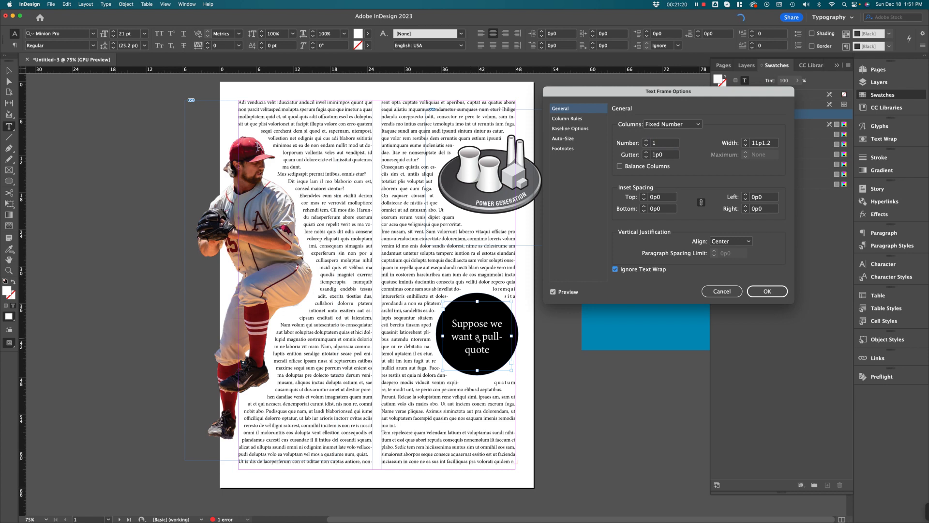
{"action": "left_click", "coordinate": [767, 290]}
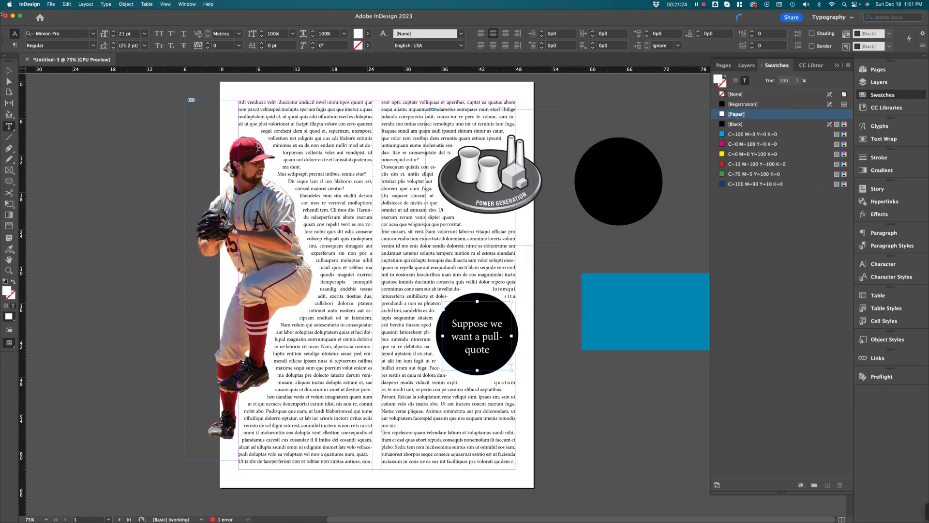
{"action": "key", "text": "Escape"}
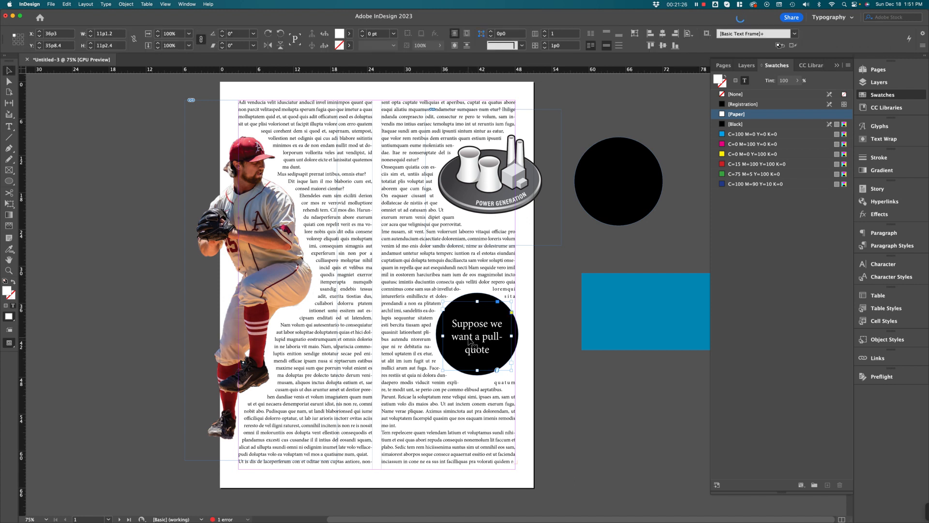
{"action": "left_click_drag", "start_coordinate": [468, 337], "coordinate": [468, 336]}
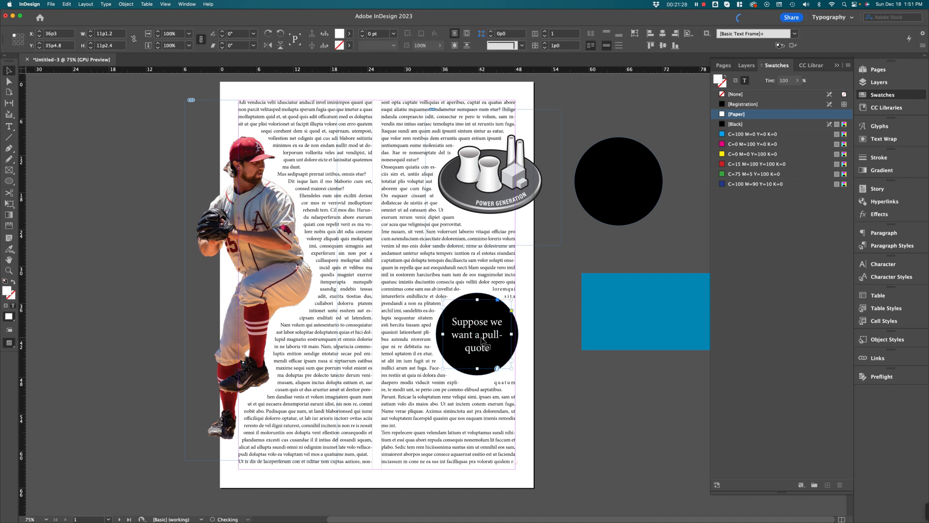